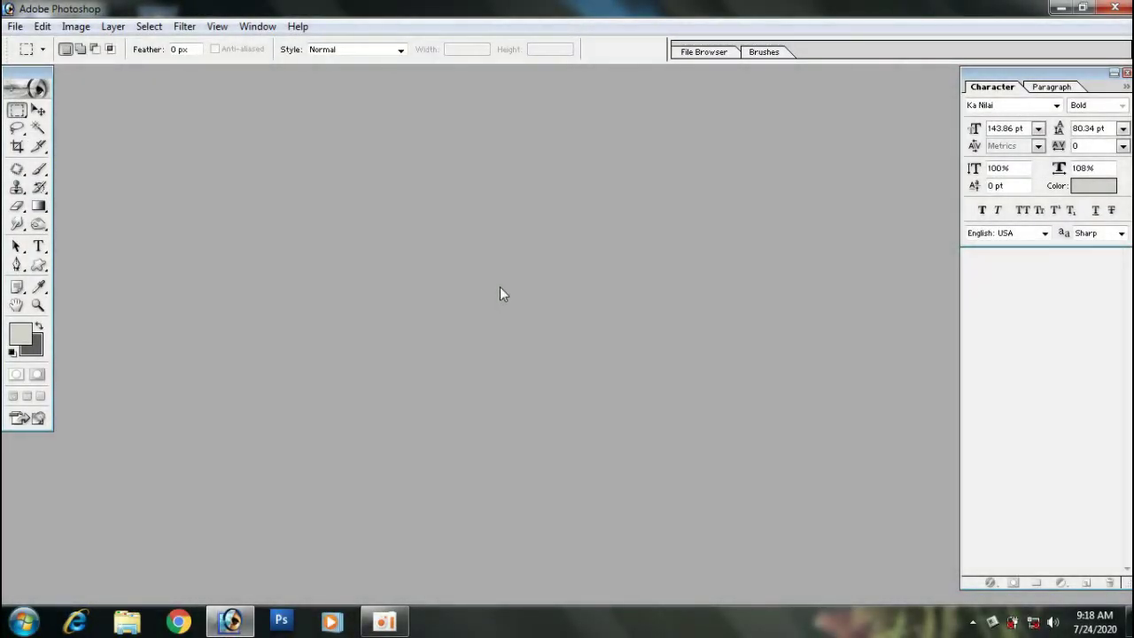
- Open the portrait photo of the man in sunglasses from the Desktop
{"action": "double_click", "coordinate": [499, 288]}
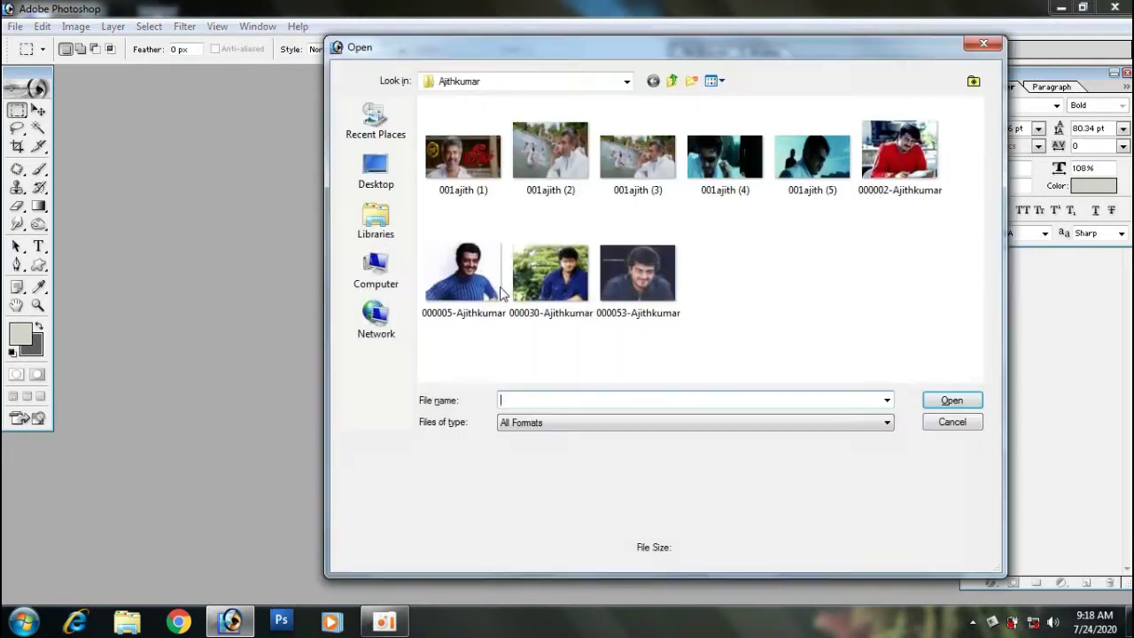
{"action": "left_click", "coordinate": [379, 182]}
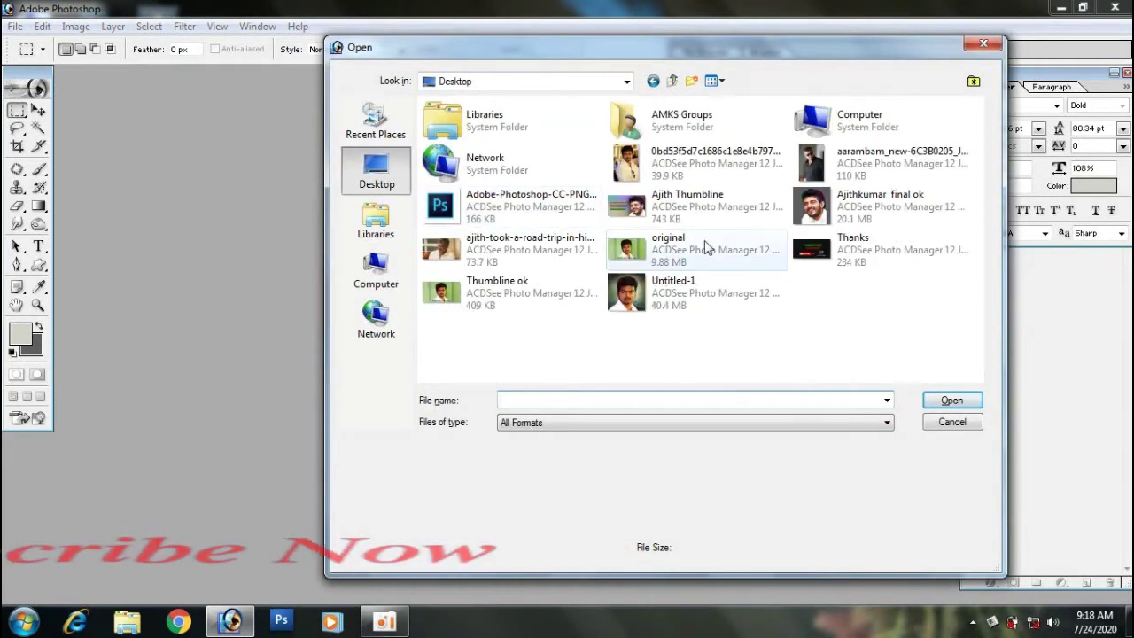
{"action": "left_click", "coordinate": [814, 164]}
{"action": "left_click", "coordinate": [952, 400]}
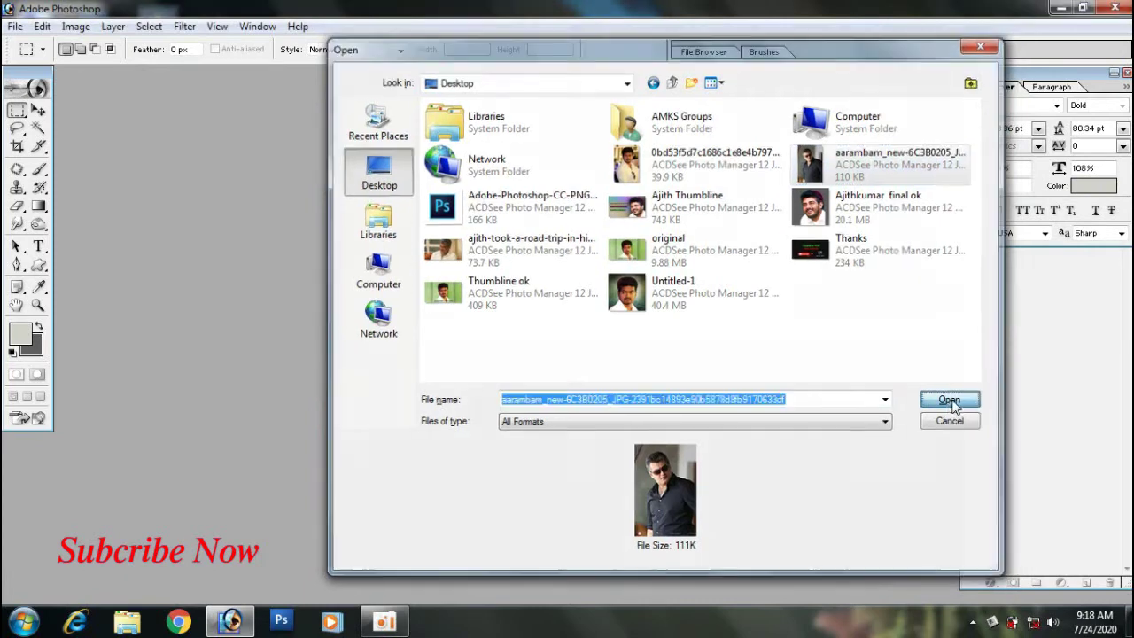
- Switch to full-screen mode and zoom in on the face and sunglasses, then back out
{"action": "key", "text": "f"}
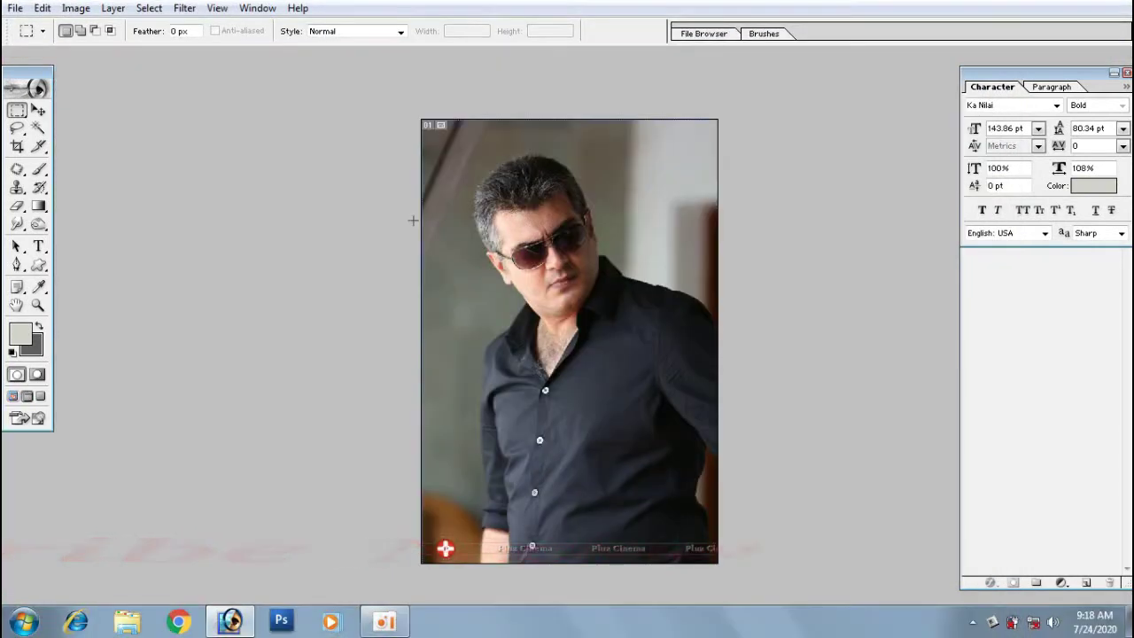
{"action": "left_click", "coordinate": [604, 302]}
{"action": "left_click", "coordinate": [605, 437]}
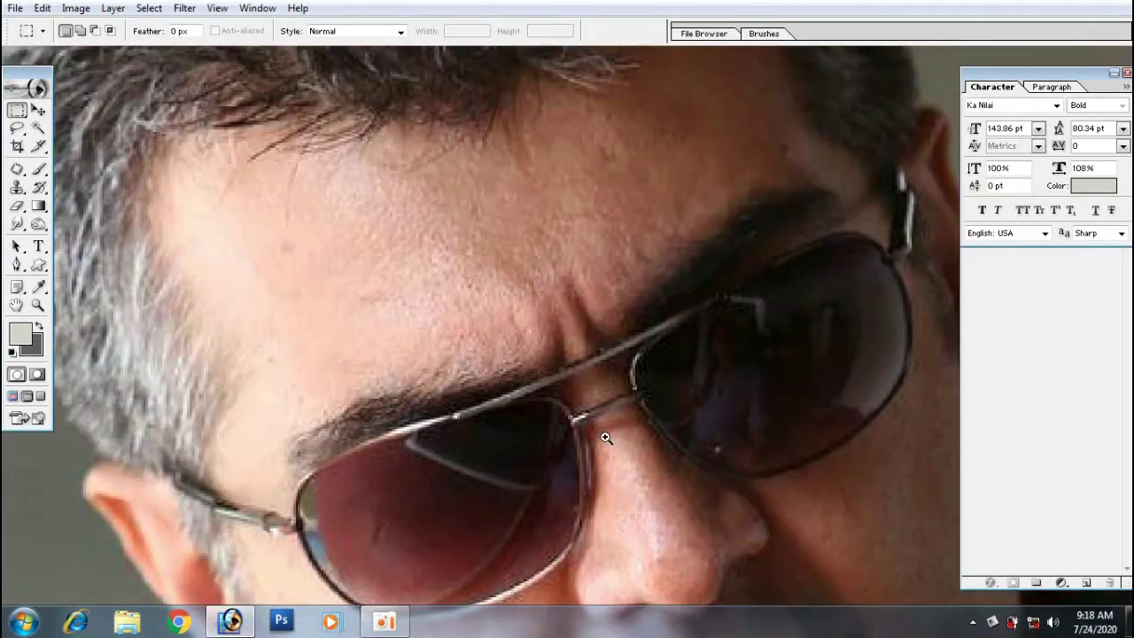
{"action": "left_click", "coordinate": [608, 358], "text": "alt"}
{"action": "left_click", "coordinate": [608, 357], "text": "alt"}
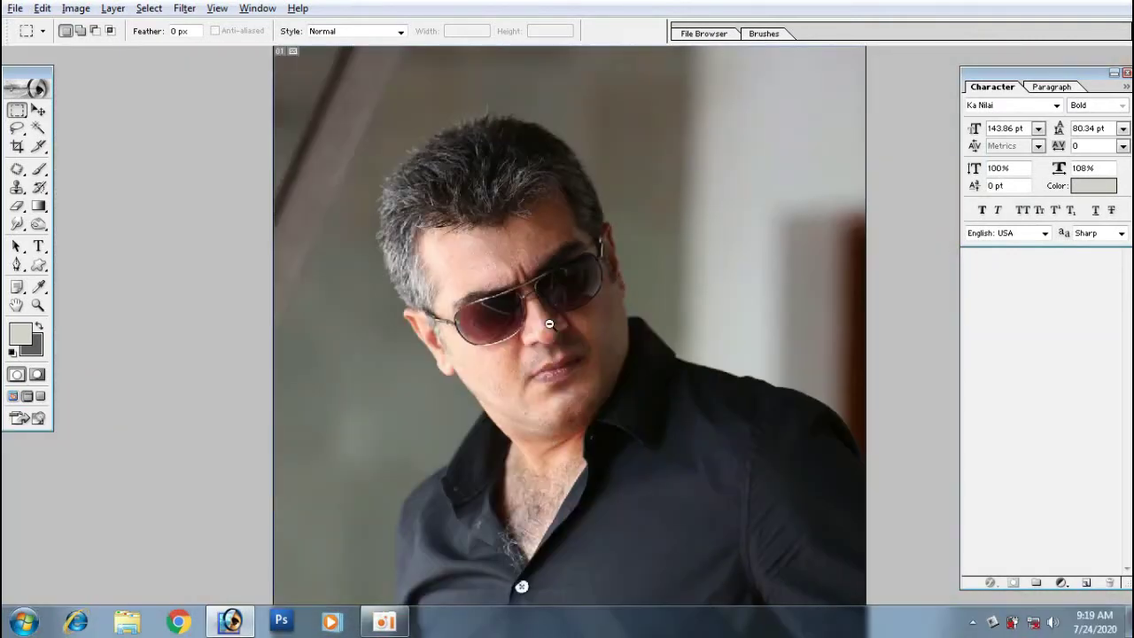
{"action": "left_click", "coordinate": [553, 319], "text": "alt"}
{"action": "key", "text": "v"}
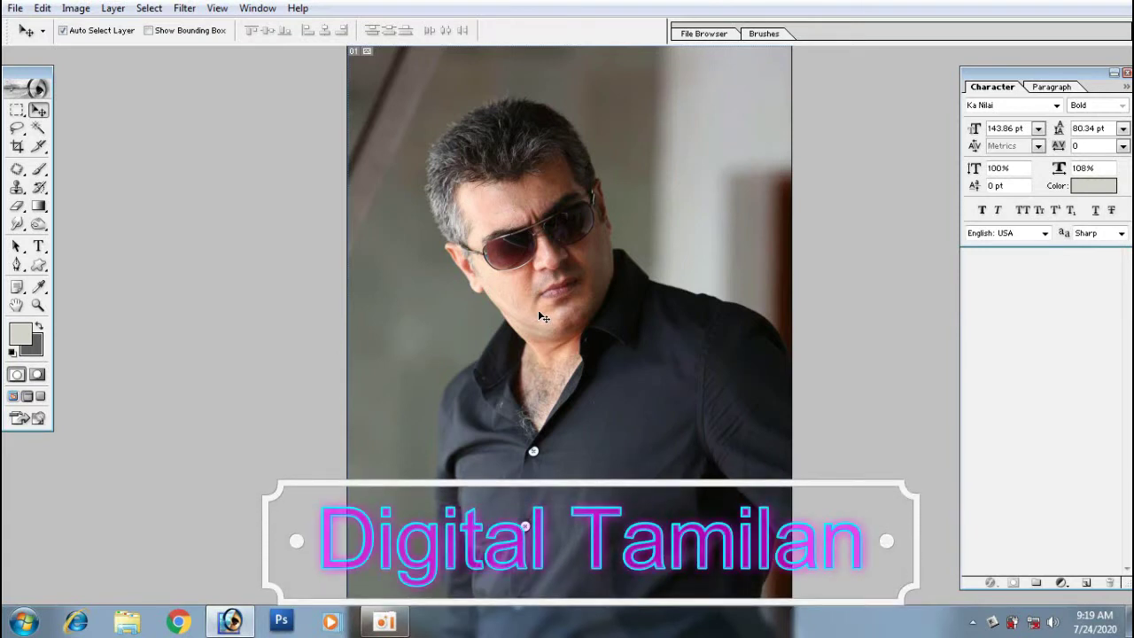
- Start a Pen path at the shirt's left edge and trace up to the left shoulder
{"action": "left_click", "coordinate": [15, 267]}
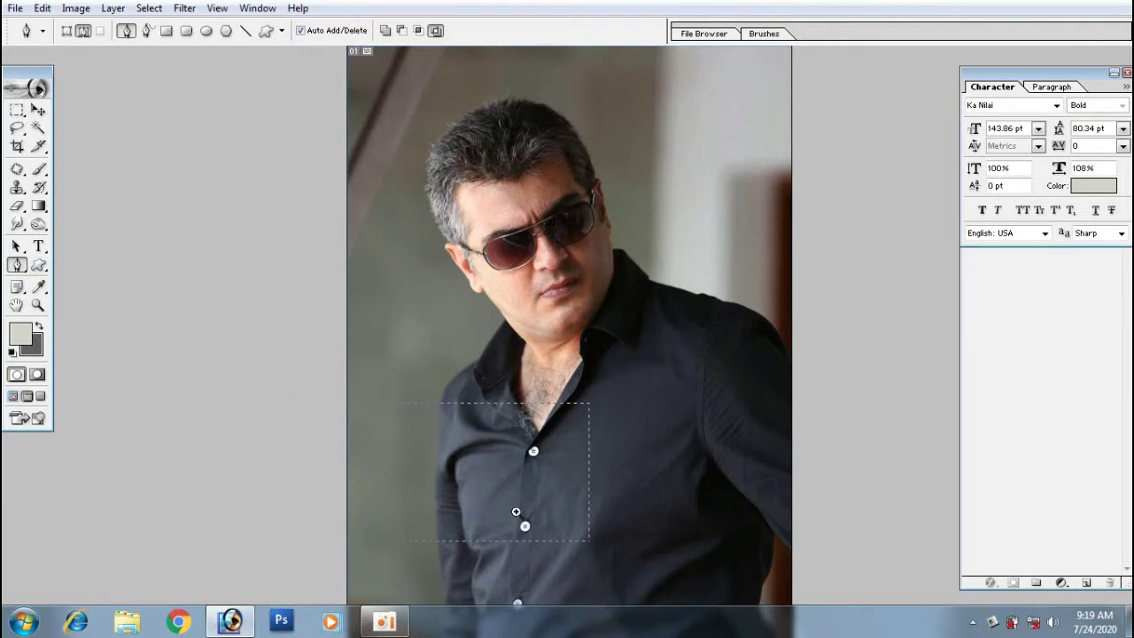
{"action": "left_click_drag", "start_coordinate": [516, 511], "coordinate": [610, 547]}
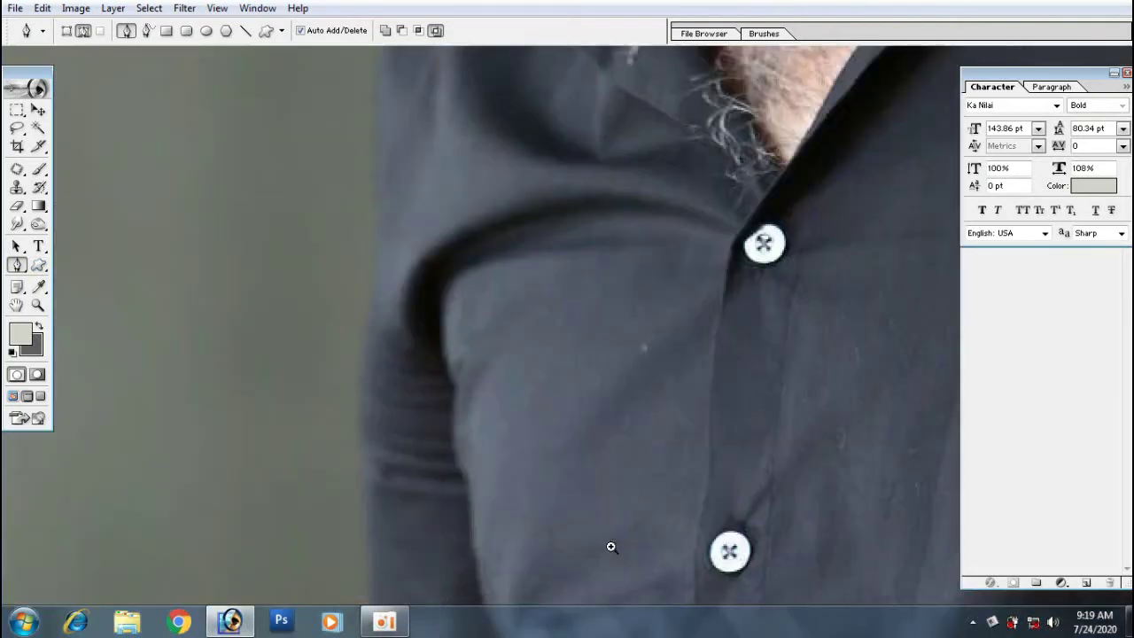
{"action": "left_click", "coordinate": [367, 476]}
{"action": "scroll", "coordinate": [372, 410], "scroll_direction": "up", "scroll_amount": 3}
{"action": "left_click_drag", "start_coordinate": [367, 418], "coordinate": [373, 401]}
{"action": "left_click", "coordinate": [381, 294]}
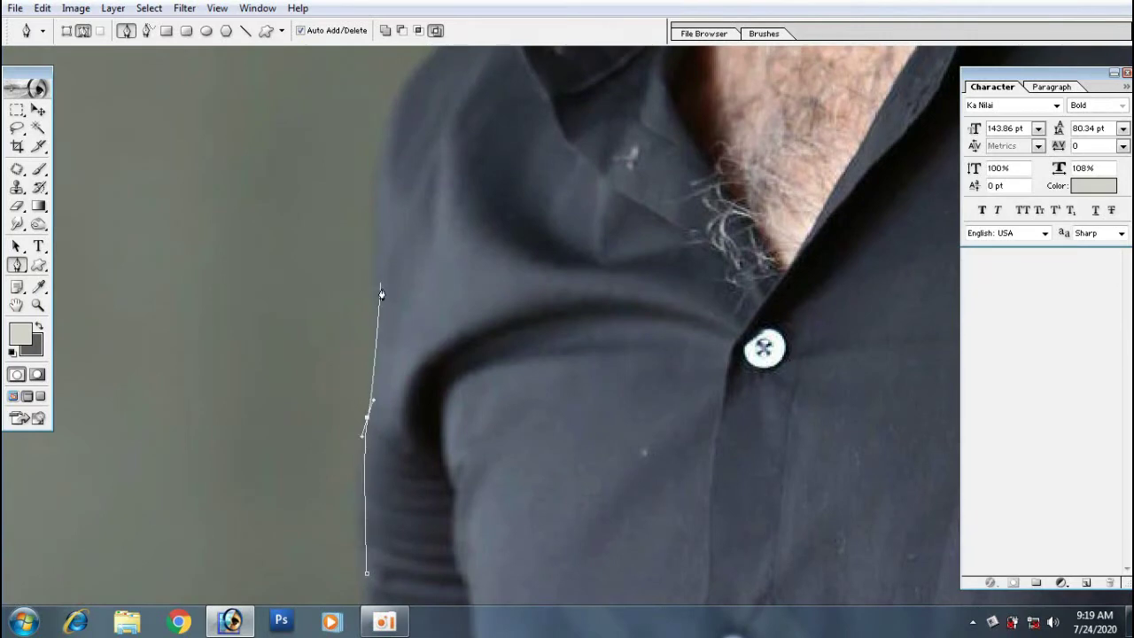
{"action": "left_click", "coordinate": [379, 256]}
{"action": "scroll", "coordinate": [372, 293], "scroll_direction": "up", "scroll_amount": 5}
{"action": "left_click_drag", "start_coordinate": [381, 328], "coordinate": [399, 281]}
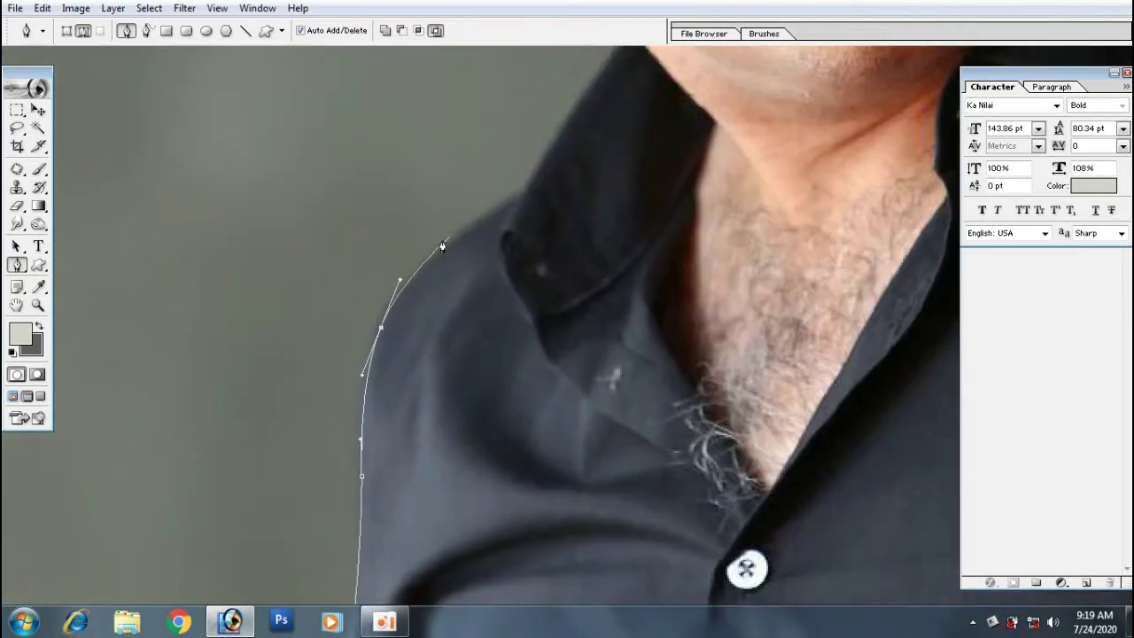
{"action": "left_click", "coordinate": [506, 202]}
{"action": "scroll", "coordinate": [506, 202], "scroll_direction": "up", "scroll_amount": 6}
- Continue the path up the collar and jawline and around the left ear
{"action": "left_click", "coordinate": [501, 391]}
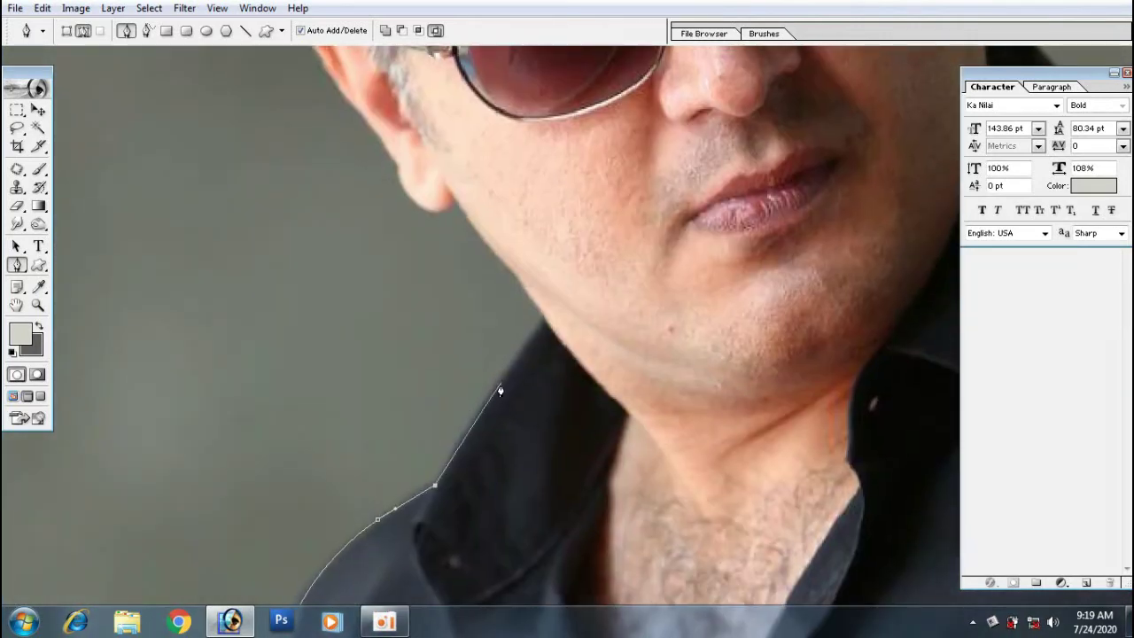
{"action": "left_click", "coordinate": [538, 335]}
{"action": "left_click", "coordinate": [512, 277]}
{"action": "left_click", "coordinate": [472, 222]}
{"action": "left_click", "coordinate": [449, 199]}
{"action": "scroll", "coordinate": [451, 203], "scroll_direction": "up", "scroll_amount": 5}
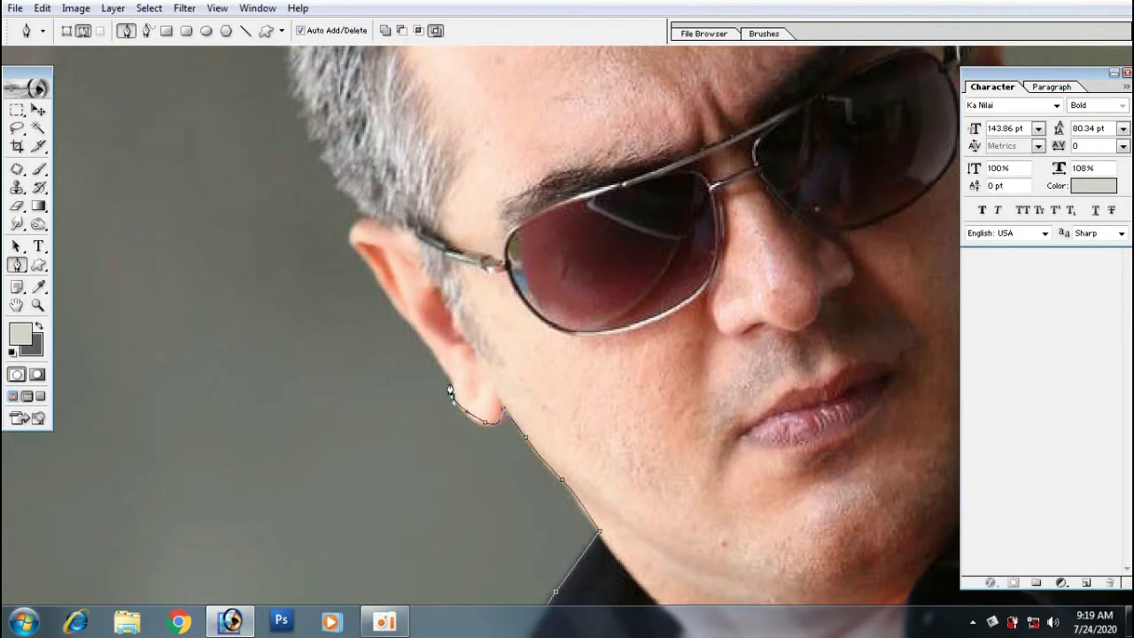
{"action": "left_click", "coordinate": [422, 335]}
{"action": "left_click", "coordinate": [359, 257]}
{"action": "scroll", "coordinate": [363, 219], "scroll_direction": "up", "scroll_amount": 5}
- Trace the hair outline from the left ear up over the crown of the head
{"action": "left_click", "coordinate": [359, 335]}
{"action": "left_click", "coordinate": [347, 285]}
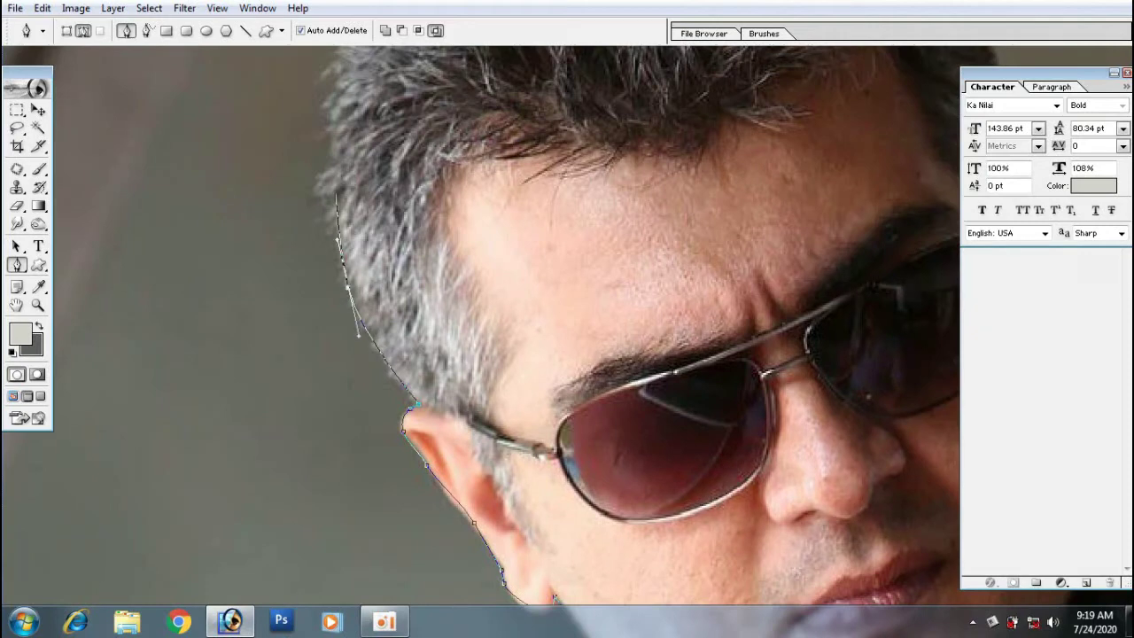
{"action": "scroll", "coordinate": [337, 195], "scroll_direction": "up", "scroll_amount": 5}
{"action": "left_click_drag", "start_coordinate": [329, 250], "coordinate": [346, 202]}
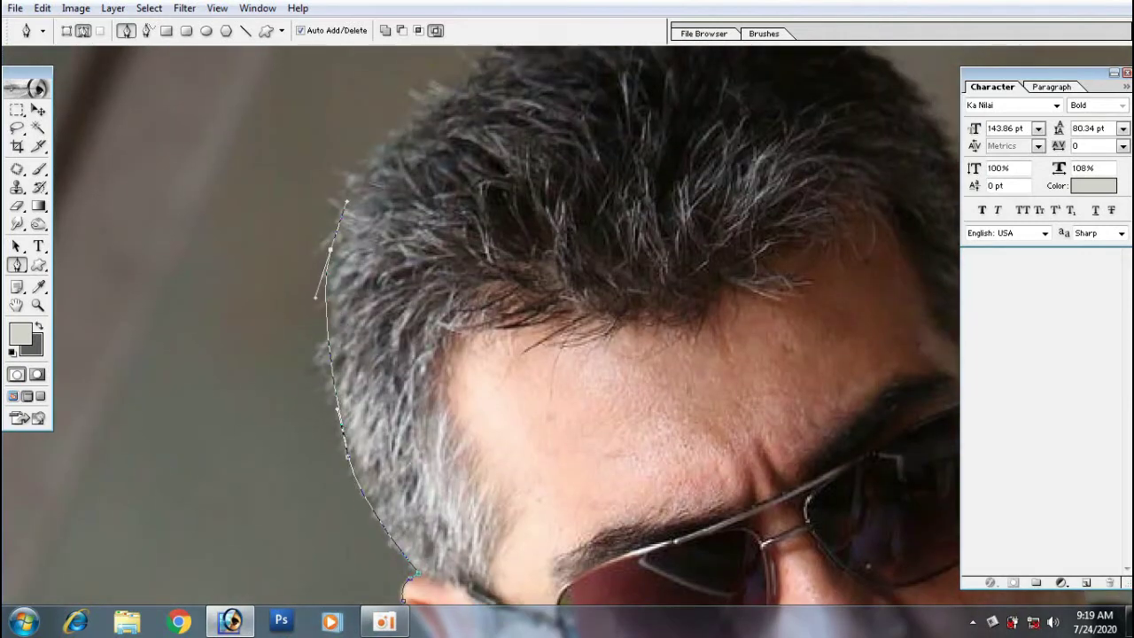
{"action": "scroll", "coordinate": [346, 202], "scroll_direction": "up", "scroll_amount": 5}
{"action": "left_click", "coordinate": [282, 288]}
{"action": "left_click", "coordinate": [351, 240]}
{"action": "left_click", "coordinate": [418, 191]}
{"action": "left_click", "coordinate": [477, 181]}
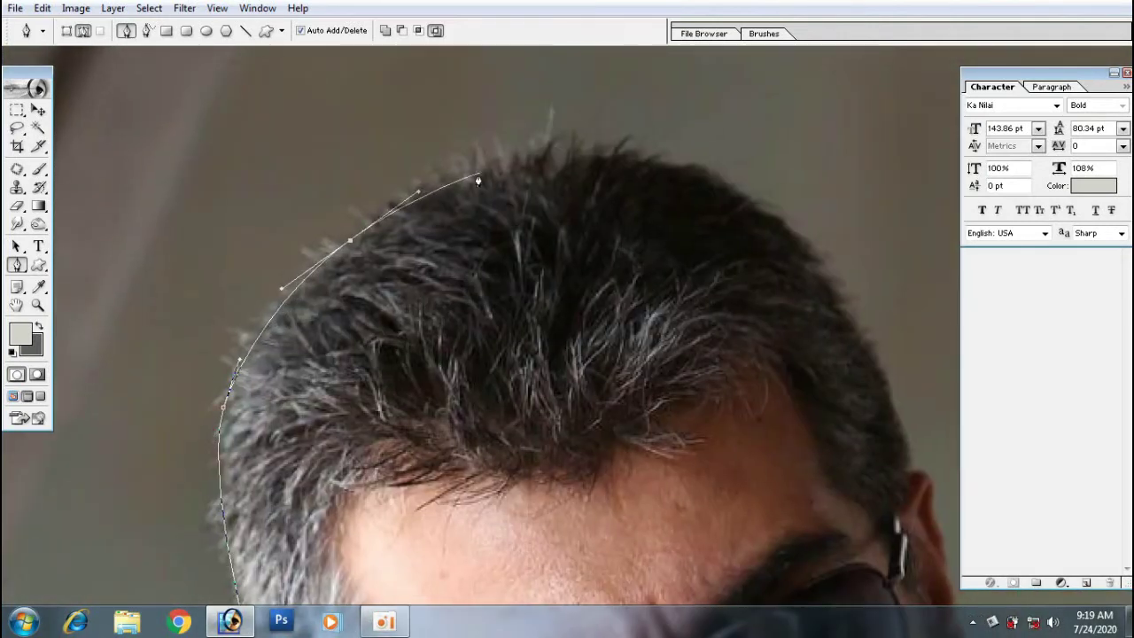
{"action": "left_click_drag", "start_coordinate": [502, 163], "coordinate": [529, 160]}
{"action": "left_click_drag", "start_coordinate": [637, 160], "coordinate": [670, 164]}
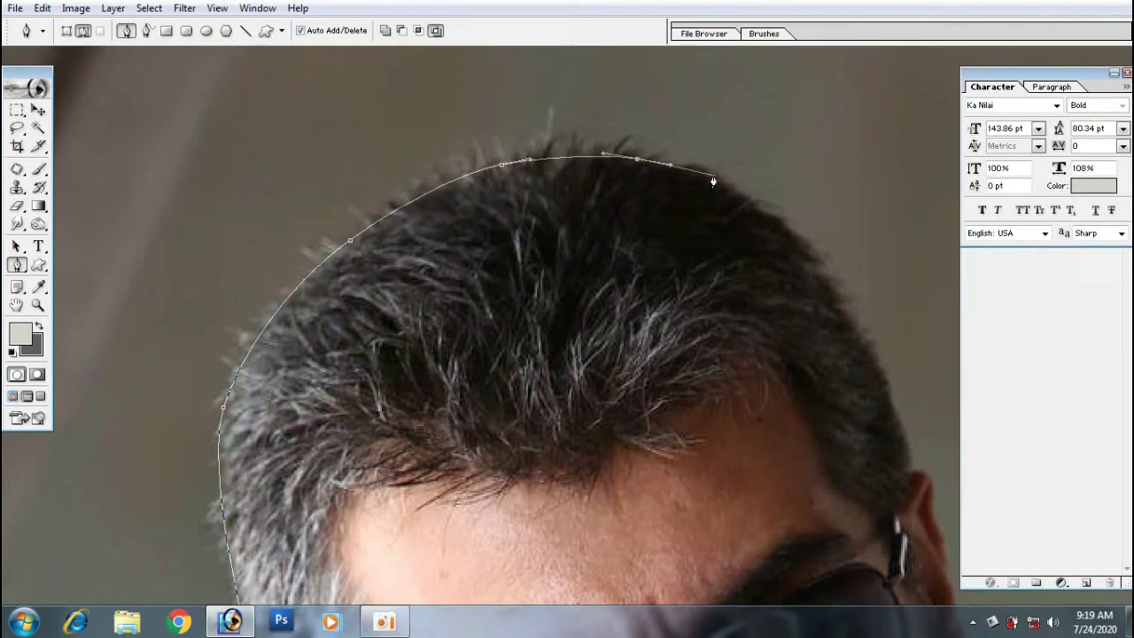
{"action": "scroll", "coordinate": [823, 266], "scroll_direction": "down", "scroll_amount": 3}
- Trace down the right side of the hair and around the right ear
{"action": "left_click", "coordinate": [776, 231]}
{"action": "left_click", "coordinate": [800, 325]}
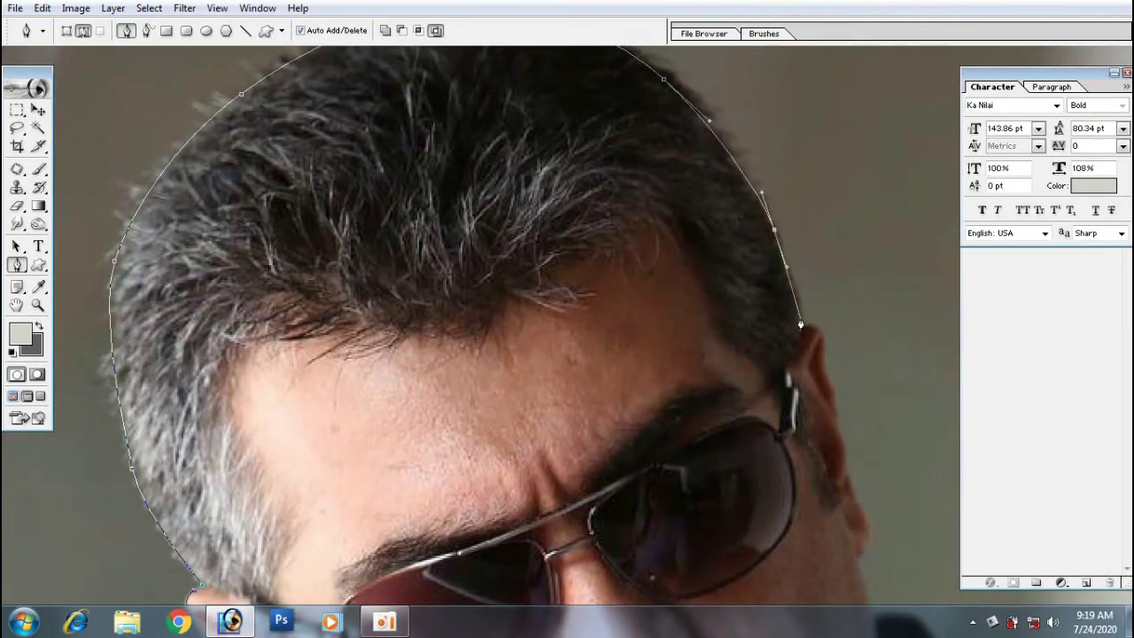
{"action": "left_click", "coordinate": [820, 340]}
{"action": "left_click", "coordinate": [822, 382]}
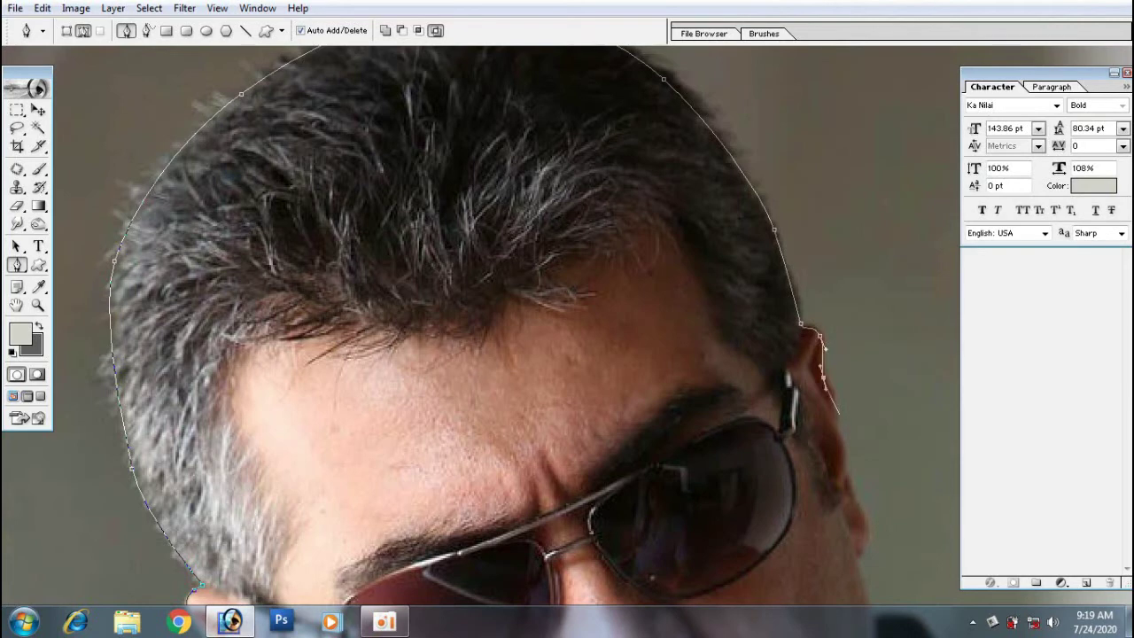
{"action": "scroll", "coordinate": [851, 505], "scroll_direction": "down", "scroll_amount": 3}
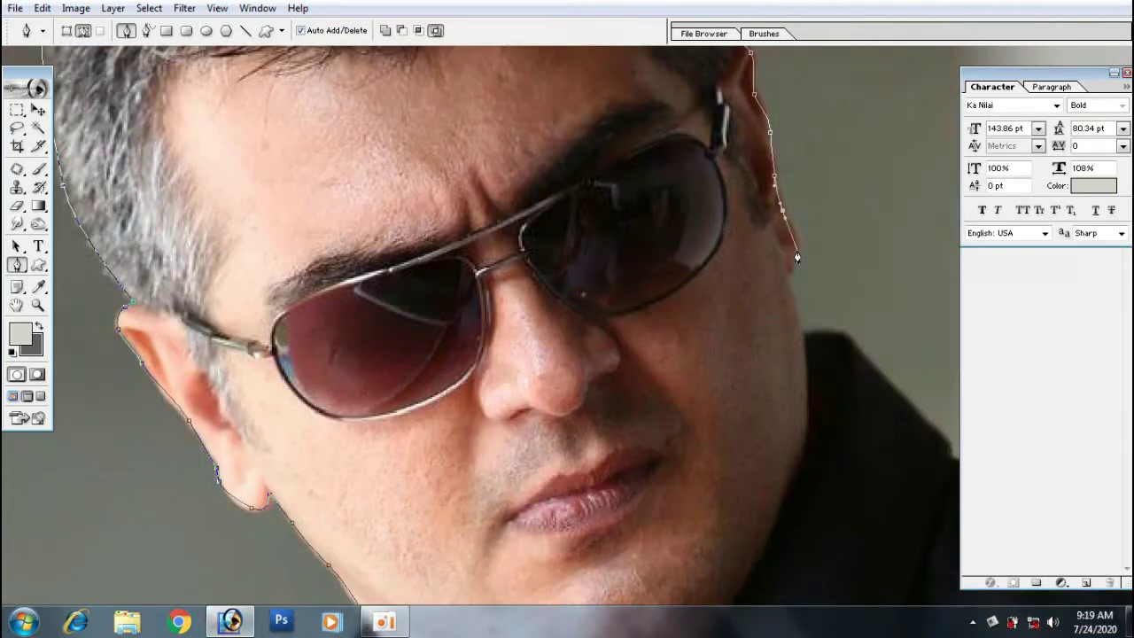
{"action": "left_click", "coordinate": [802, 328]}
{"action": "scroll", "coordinate": [868, 364], "scroll_direction": "down", "scroll_amount": 3}
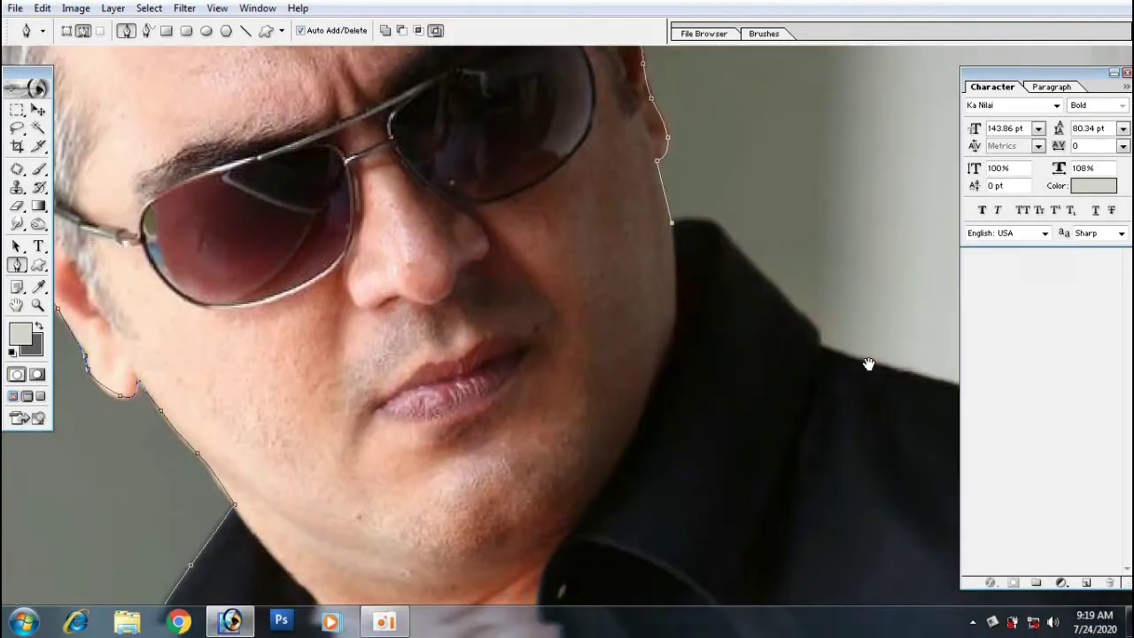
{"action": "left_click_drag", "start_coordinate": [869, 364], "coordinate": [817, 326]}
- Extend the path down the neck to the collar edge, hiding the side panels
{"action": "left_click", "coordinate": [669, 191]}
{"action": "left_click", "coordinate": [747, 275]}
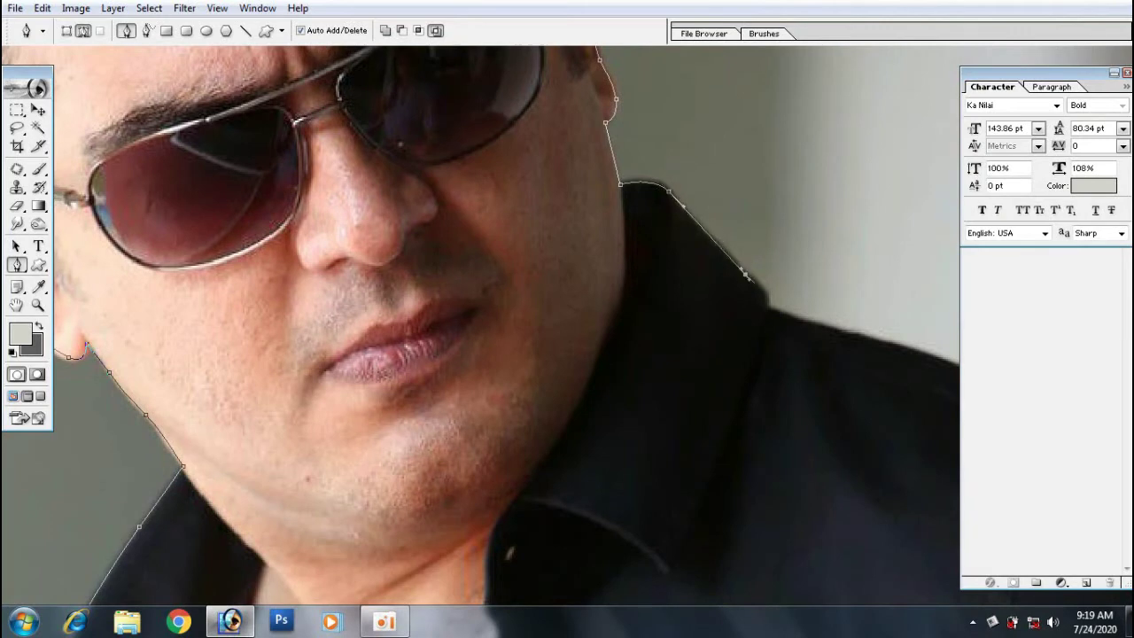
{"action": "left_click_drag", "start_coordinate": [939, 408], "coordinate": [745, 278]}
{"action": "mouse_move", "coordinate": [750, 218]}
{"action": "left_mouse_down"}
{"action": "mouse_move", "coordinate": [939, 271]}
{"action": "mouse_move", "coordinate": [1127, 157]}
{"action": "left_mouse_up"}
{"action": "key", "text": "F7"}
{"action": "key", "text": "F7"}
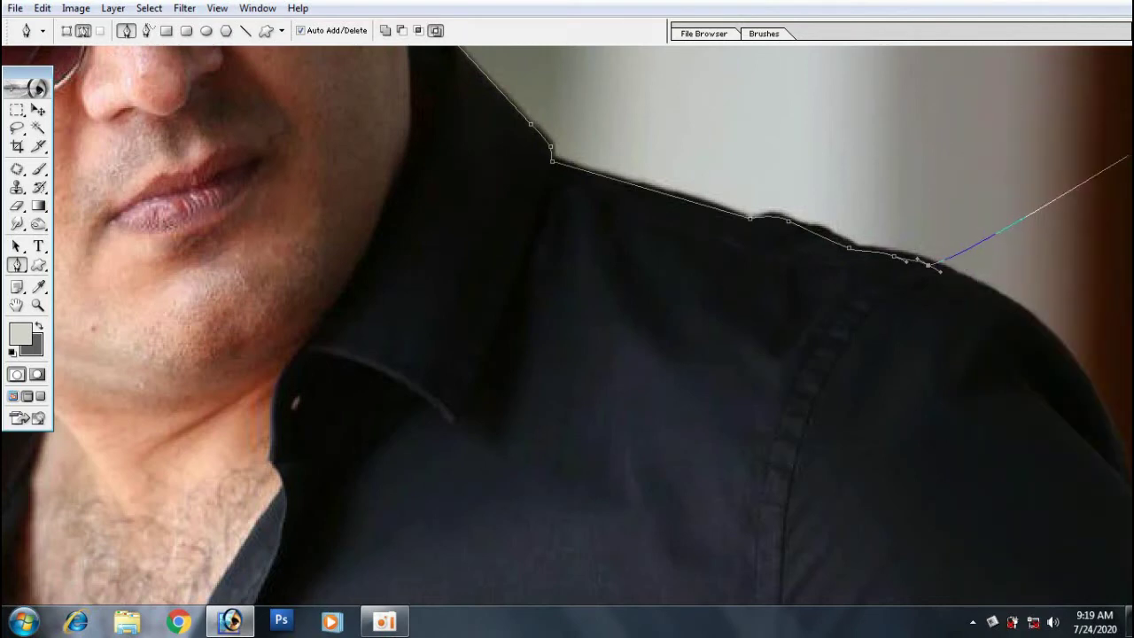
- Trace the path along the right shoulder curve, then fit the whole photo on screen
{"action": "scroll", "coordinate": [987, 266], "scroll_direction": "down", "scroll_amount": 3}
{"action": "left_click", "coordinate": [1022, 204]}
{"action": "left_click", "coordinate": [1083, 266]}
{"action": "left_click", "coordinate": [1110, 319]}
{"action": "left_click", "coordinate": [1124, 380]}
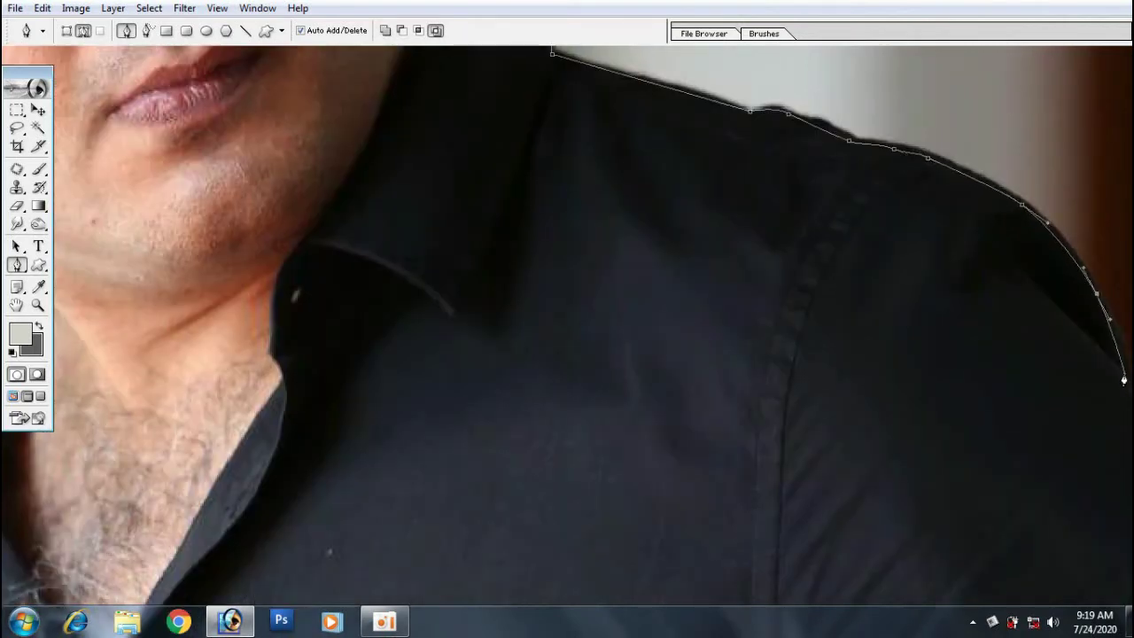
{"action": "scroll", "coordinate": [1028, 372], "scroll_direction": "down", "scroll_amount": 4}
{"action": "right_click", "coordinate": [1021, 347]}
{"action": "left_click", "coordinate": [1035, 360]}
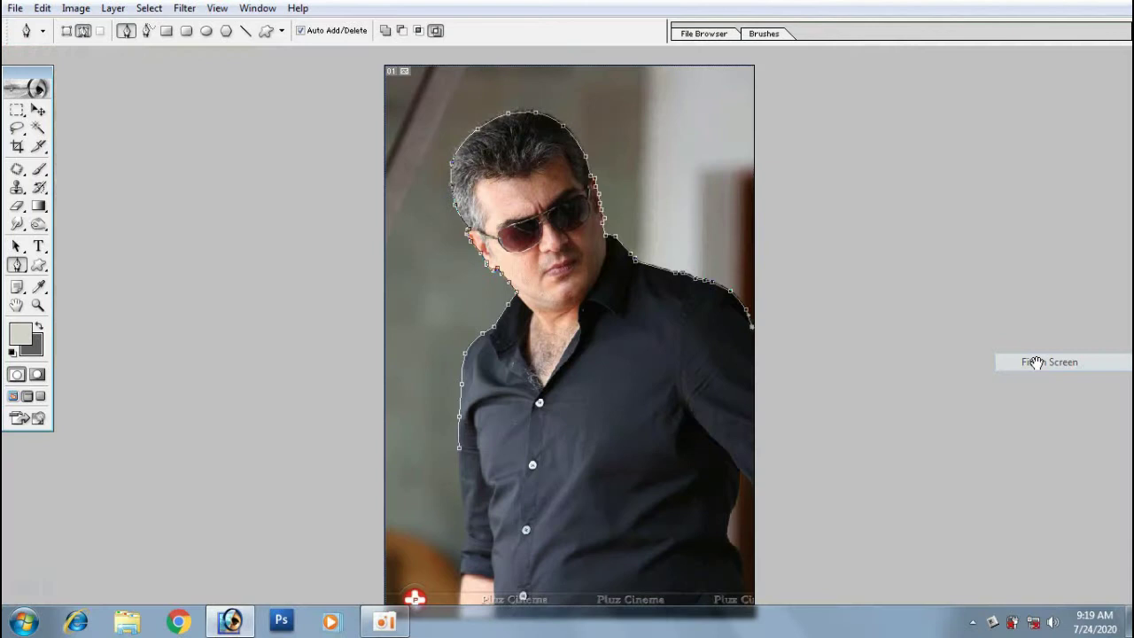
- Run the path across the lower shirt, close it at the start point, and check it zoomed in
{"action": "left_click", "coordinate": [1012, 411]}
{"action": "left_click", "coordinate": [811, 440]}
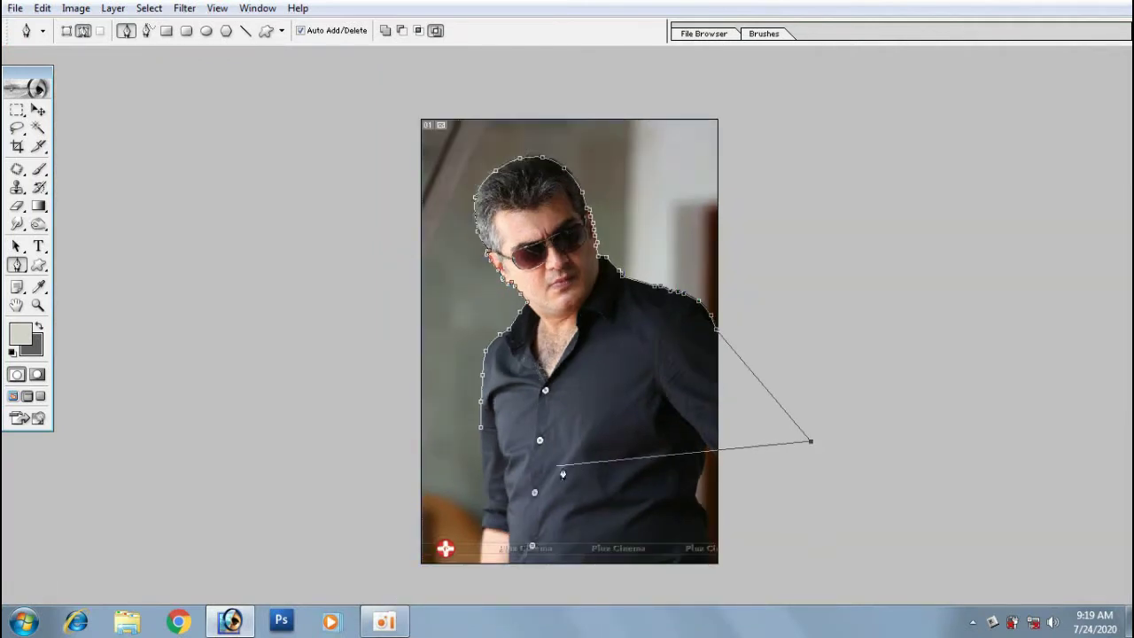
{"action": "left_click", "coordinate": [484, 433]}
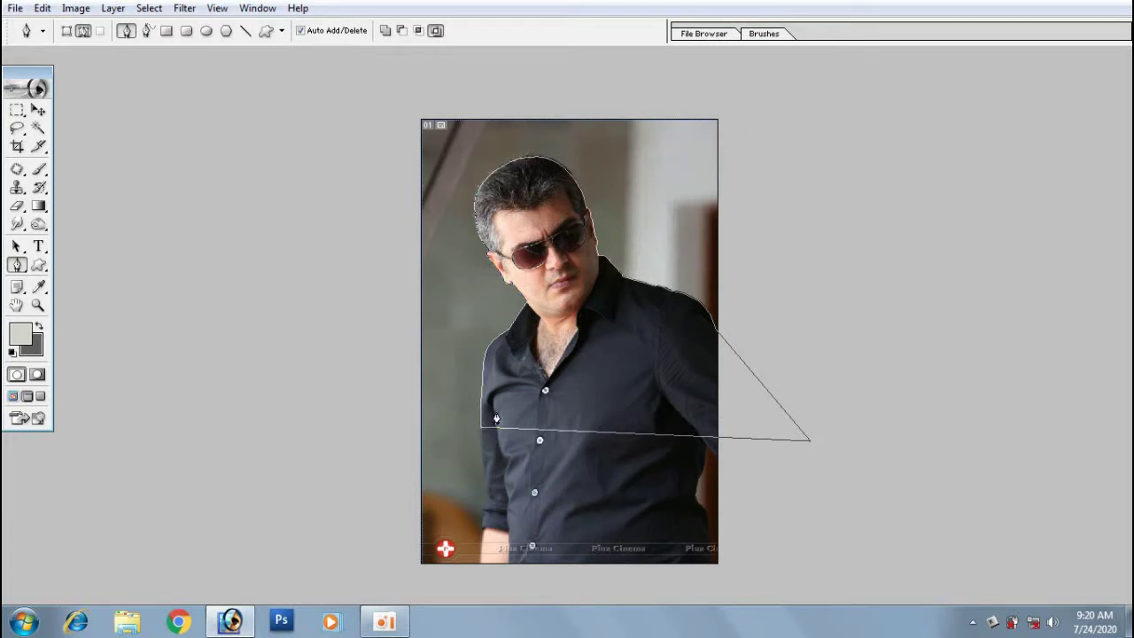
{"action": "left_click_drag", "start_coordinate": [423, 380], "coordinate": [672, 496]}
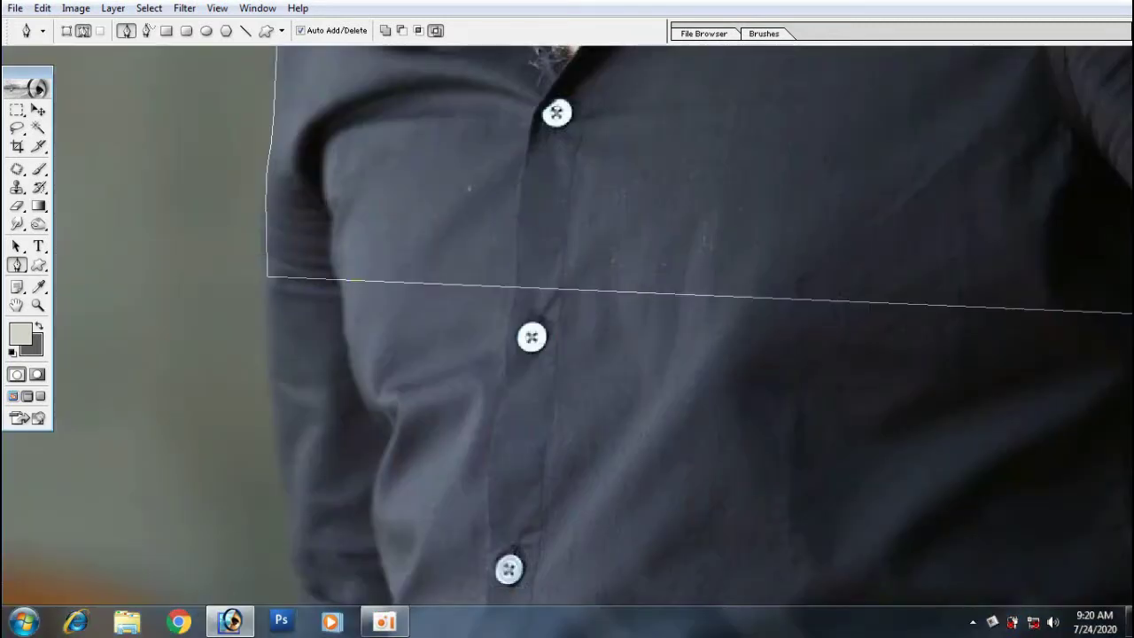
{"action": "left_click", "coordinate": [496, 338], "text": "alt"}
{"action": "left_click", "coordinate": [593, 278], "text": "alt"}
{"action": "left_click_drag", "start_coordinate": [593, 278], "coordinate": [552, 347]}
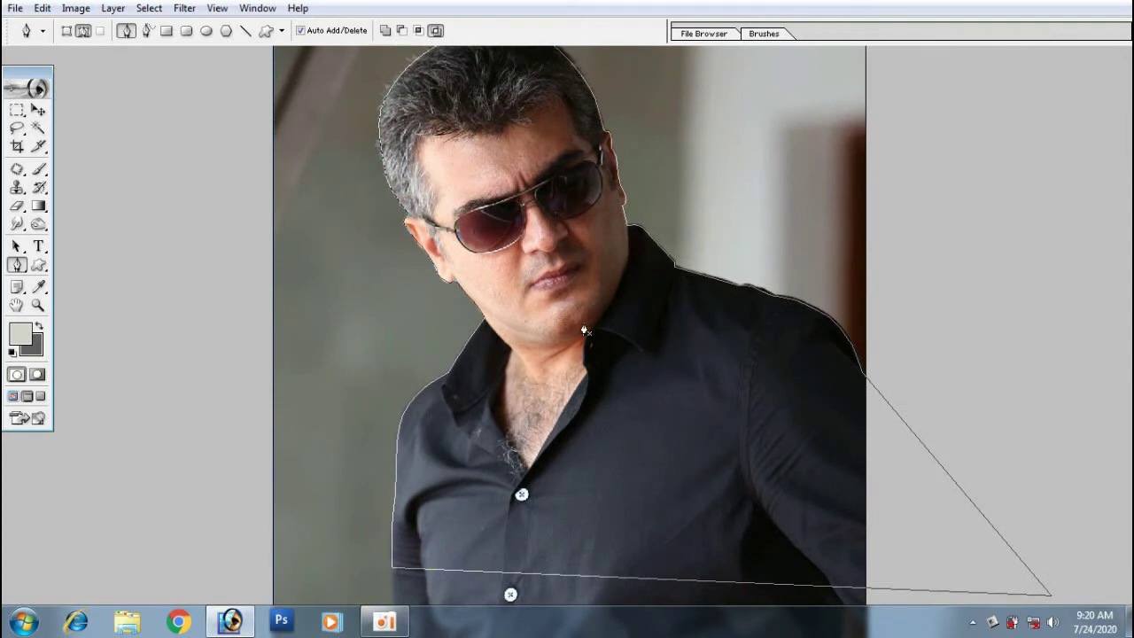
- Convert the closed path to a selection, nudge the figure slightly, and zoom out
{"action": "key", "text": "ctrl+Return"}
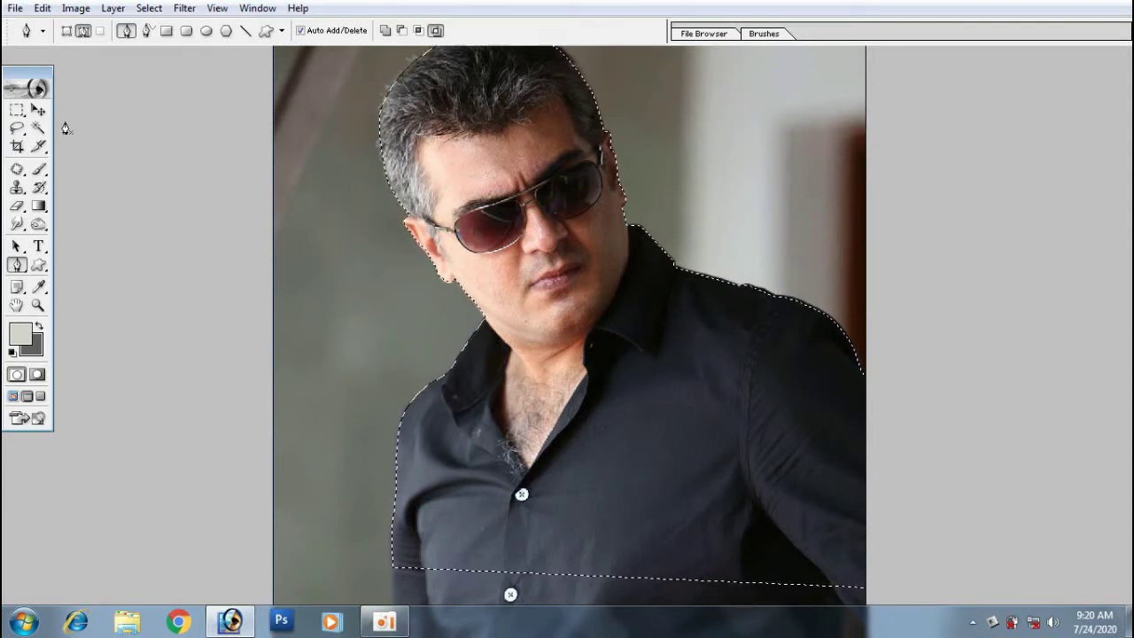
{"action": "left_click", "coordinate": [39, 112]}
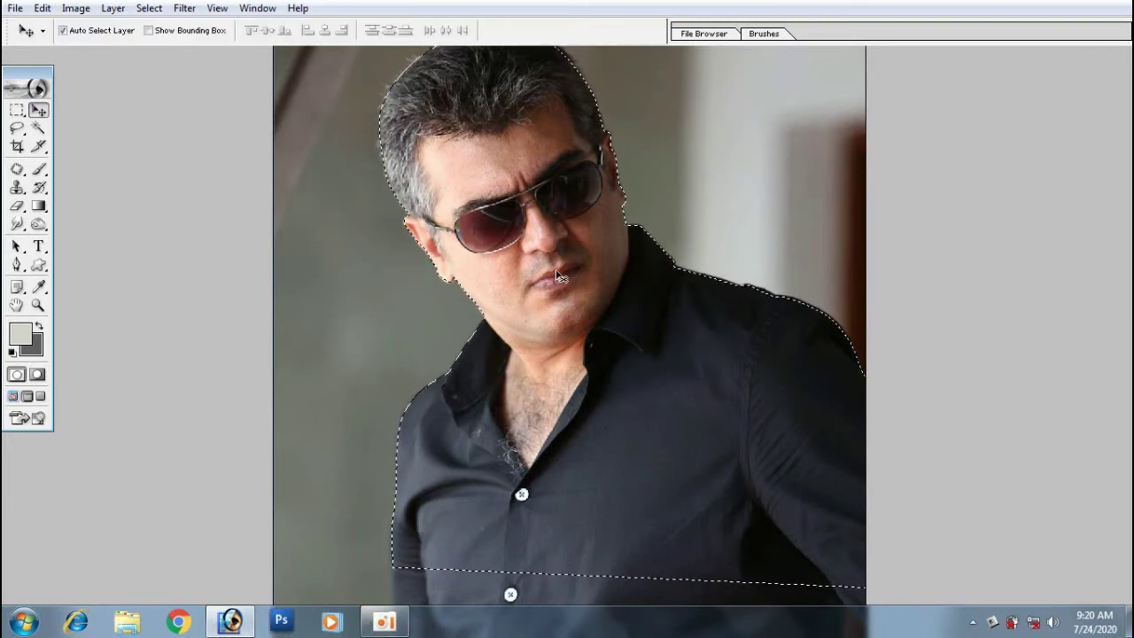
{"action": "mouse_move", "coordinate": [539, 274]}
{"action": "left_mouse_down"}
{"action": "mouse_move", "coordinate": [477, 274]}
{"action": "mouse_move", "coordinate": [537, 278]}
{"action": "left_mouse_up"}
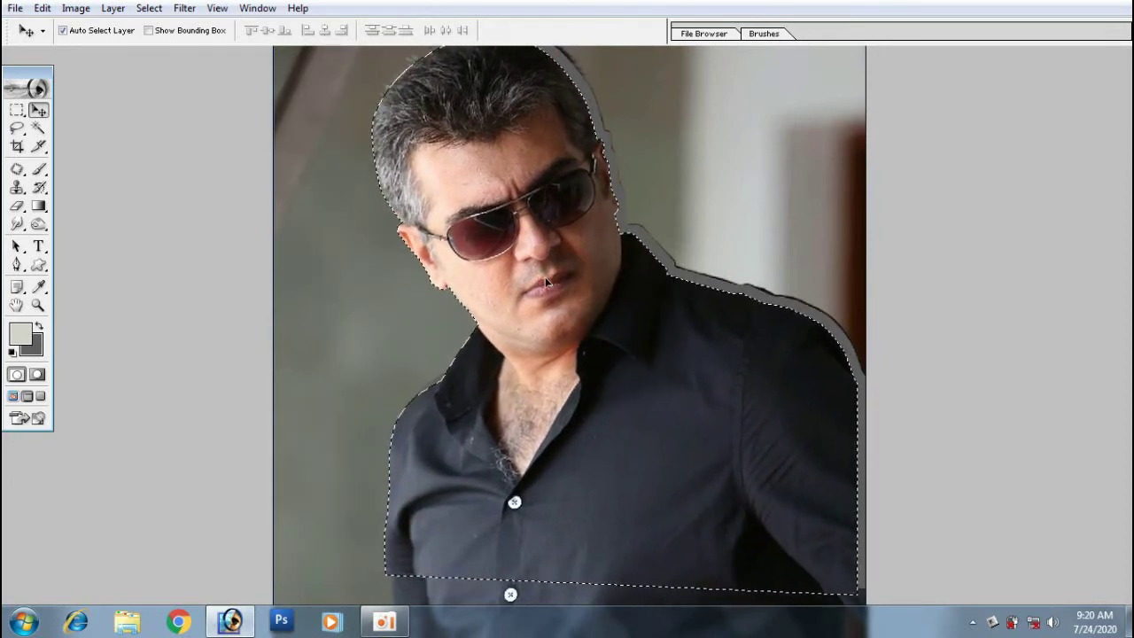
{"action": "key", "text": "ctrl+minus"}
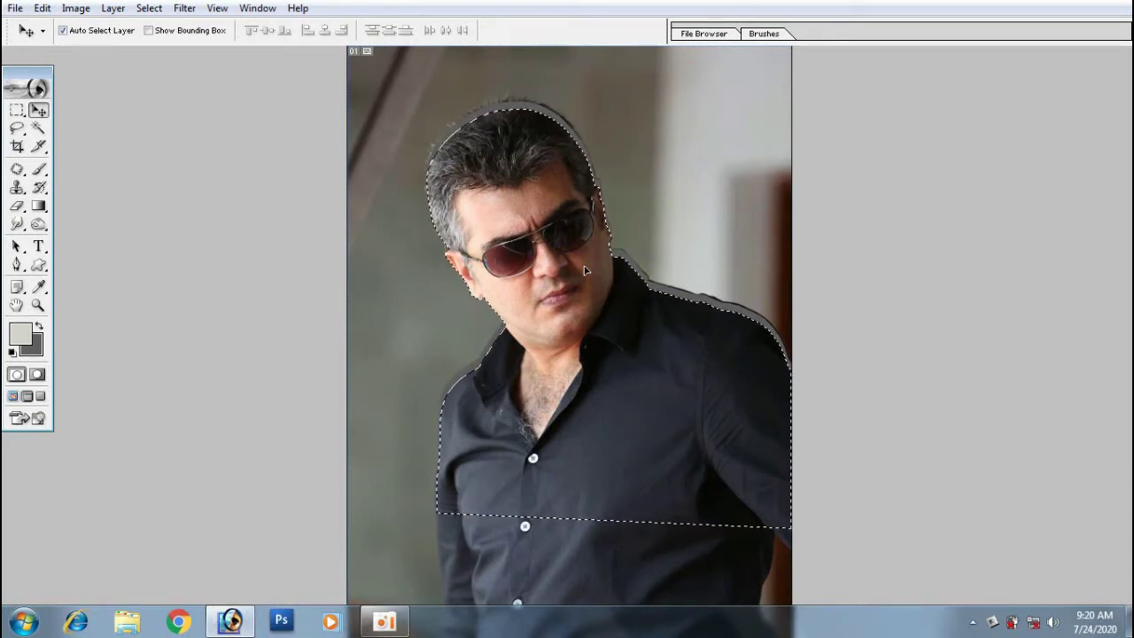
- Create a new 10 × 10 inch, 200 ppi white document
{"action": "key", "text": "ctrl+n"}
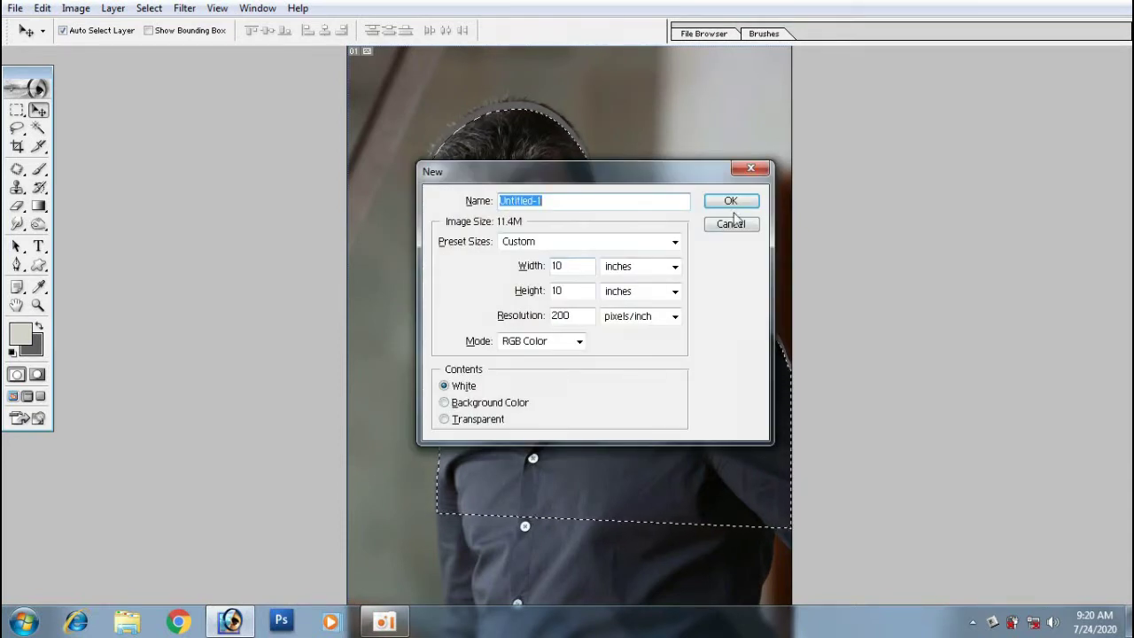
{"action": "left_click", "coordinate": [732, 202]}
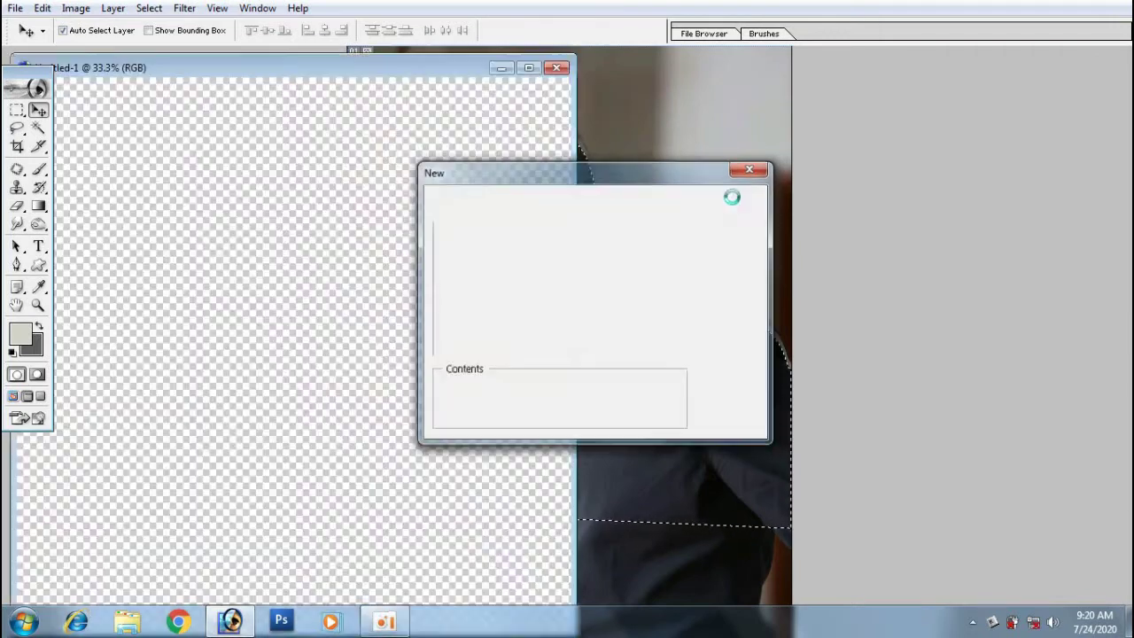
{"action": "left_click_drag", "start_coordinate": [375, 93], "coordinate": [806, 129]}
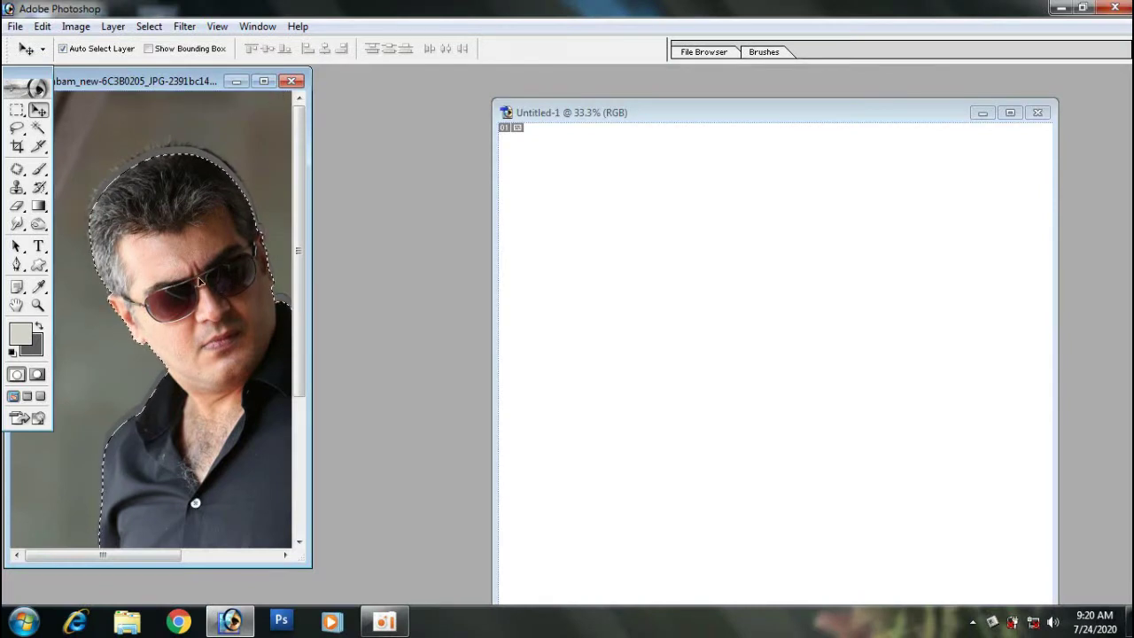
- Drag the selected man into Untitled-1 and begin scaling him to about 151%
{"action": "left_click_drag", "start_coordinate": [201, 282], "coordinate": [795, 383]}
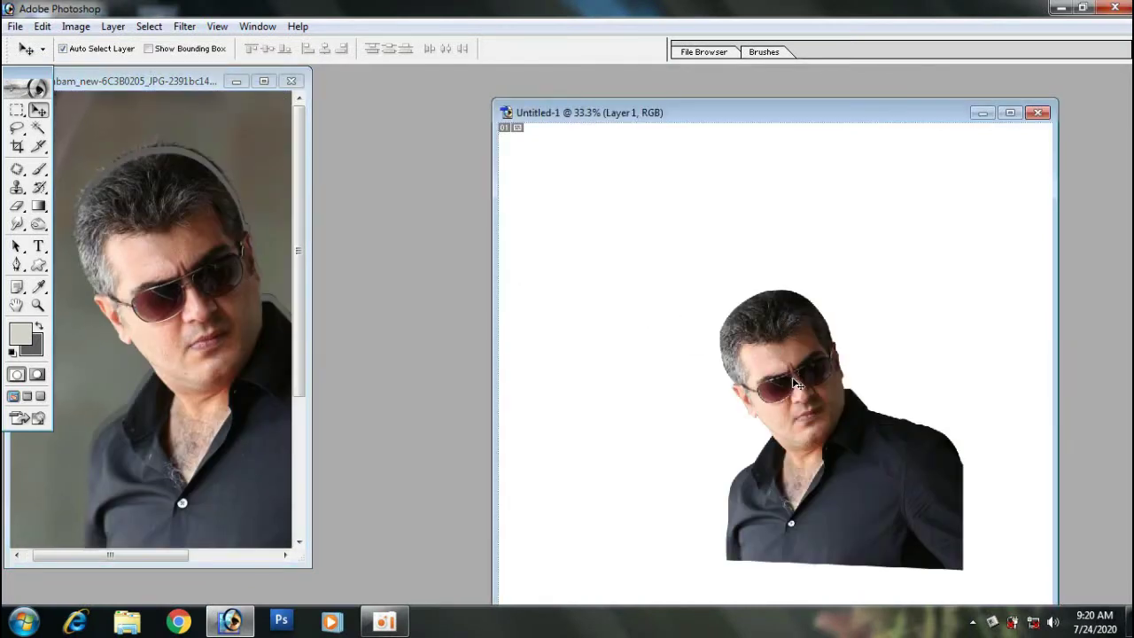
{"action": "key", "text": "f"}
{"action": "key", "text": "ctrl+minus"}
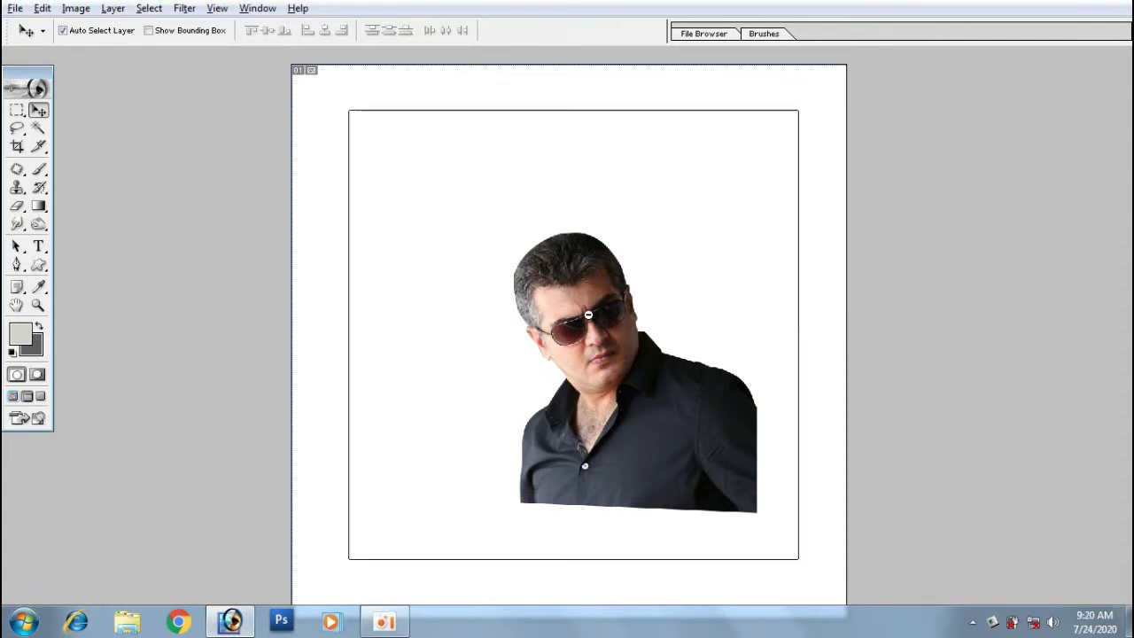
{"action": "key", "text": "ctrl+t"}
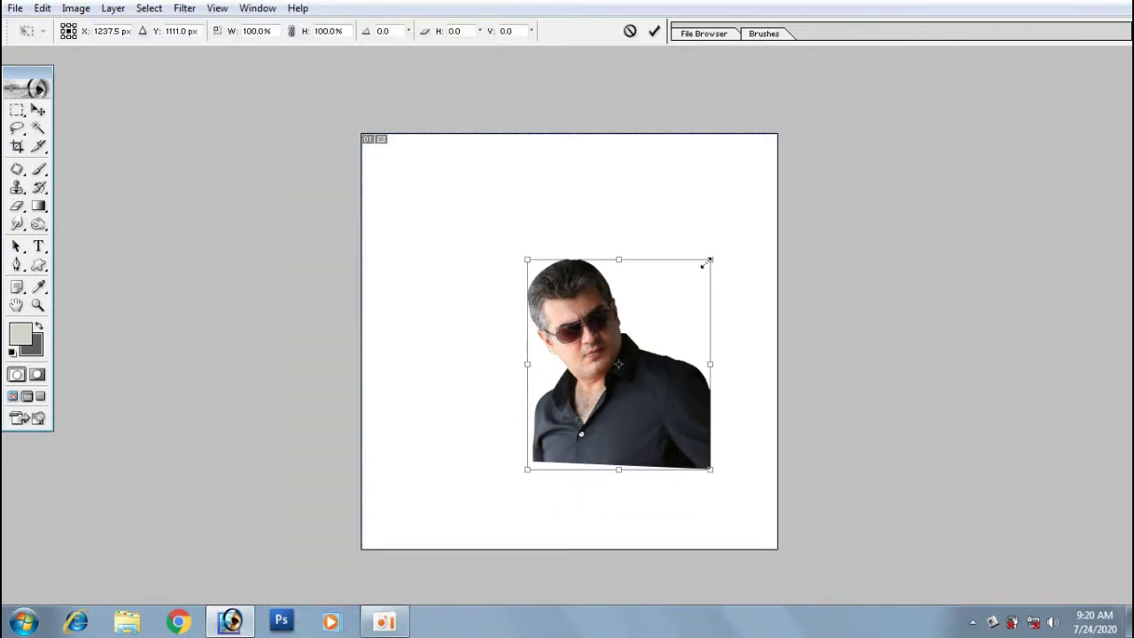
{"action": "left_click_drag", "start_coordinate": [707, 262], "coordinate": [755, 213]}
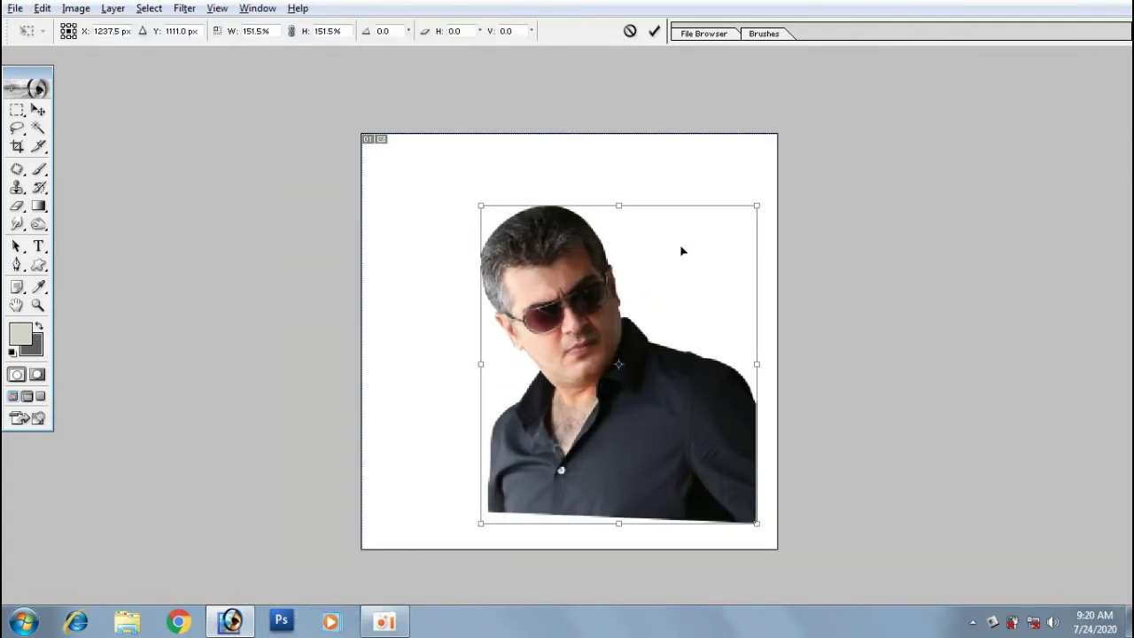
- Try moving and enlarging the man to about 175%, then undo and cancel the attempts
{"action": "left_click_drag", "start_coordinate": [570, 312], "coordinate": [544, 295]}
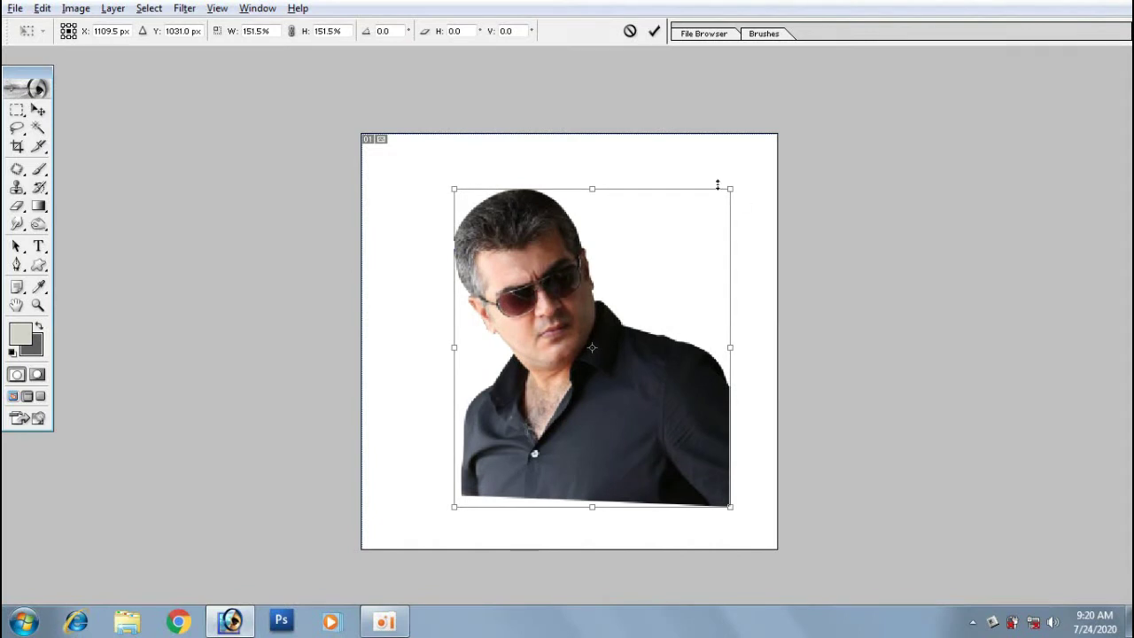
{"action": "left_click_drag", "start_coordinate": [730, 187], "coordinate": [752, 164]}
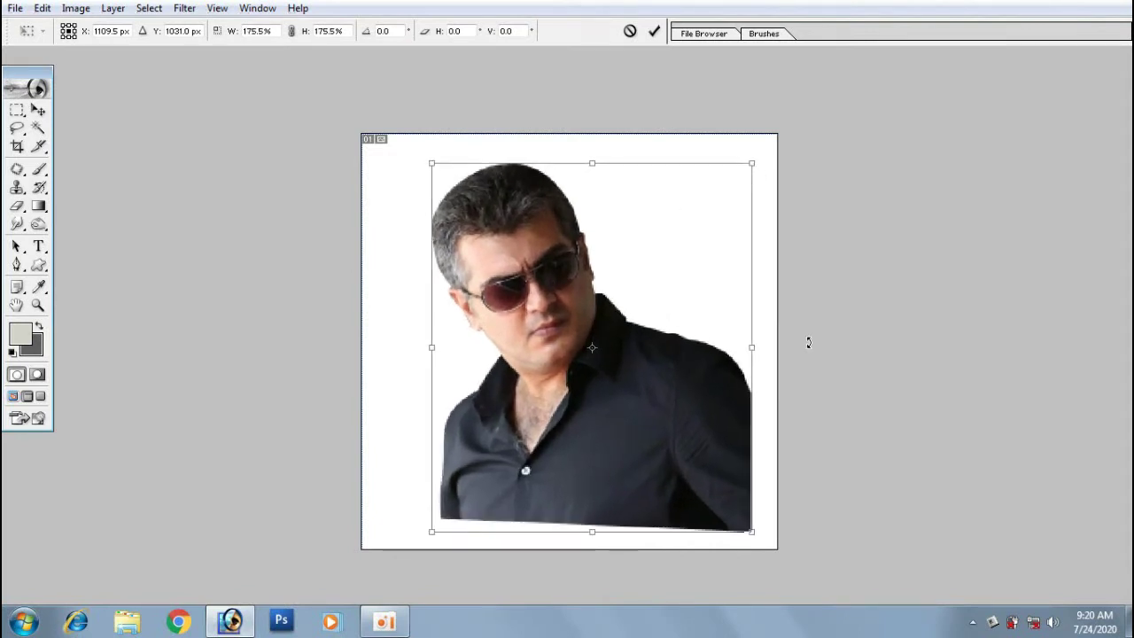
{"action": "mouse_move", "coordinate": [808, 342]}
{"action": "left_mouse_down"}
{"action": "mouse_move", "coordinate": [807, 324]}
{"action": "mouse_move", "coordinate": [714, 334]}
{"action": "left_mouse_up"}
{"action": "key", "text": "Return"}
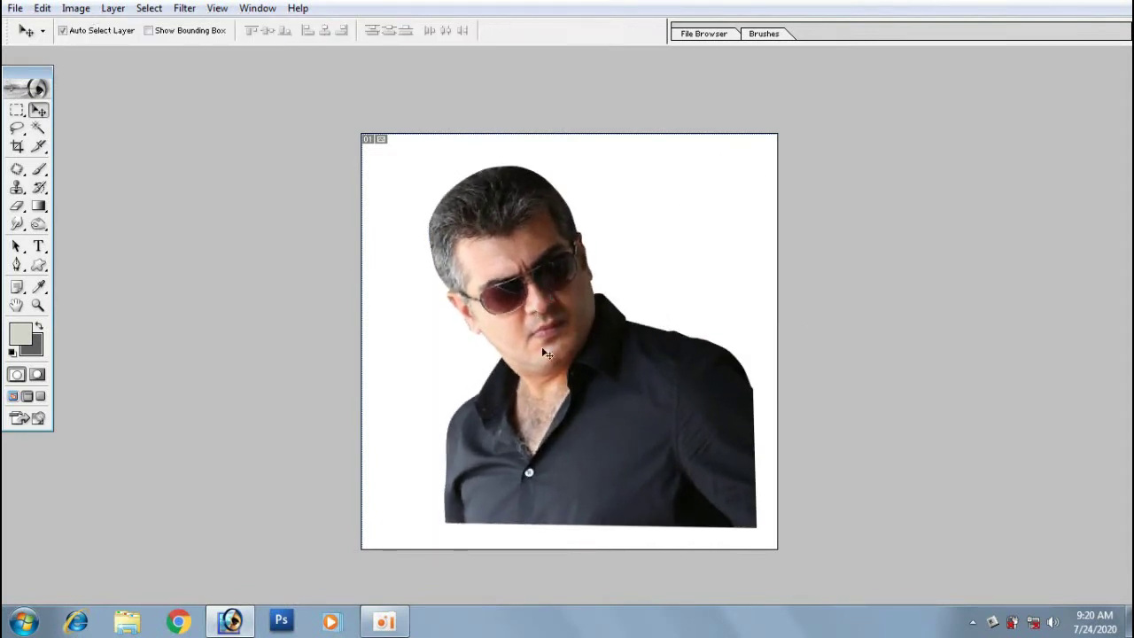
{"action": "key", "text": "ctrl+z"}
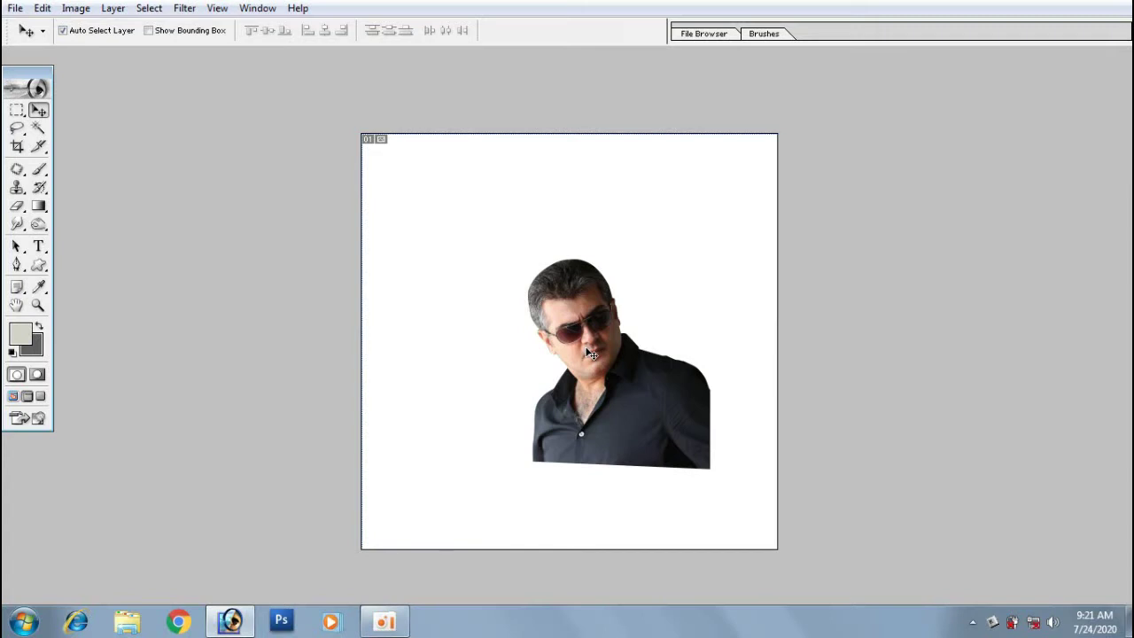
{"action": "key", "text": "ctrl+t"}
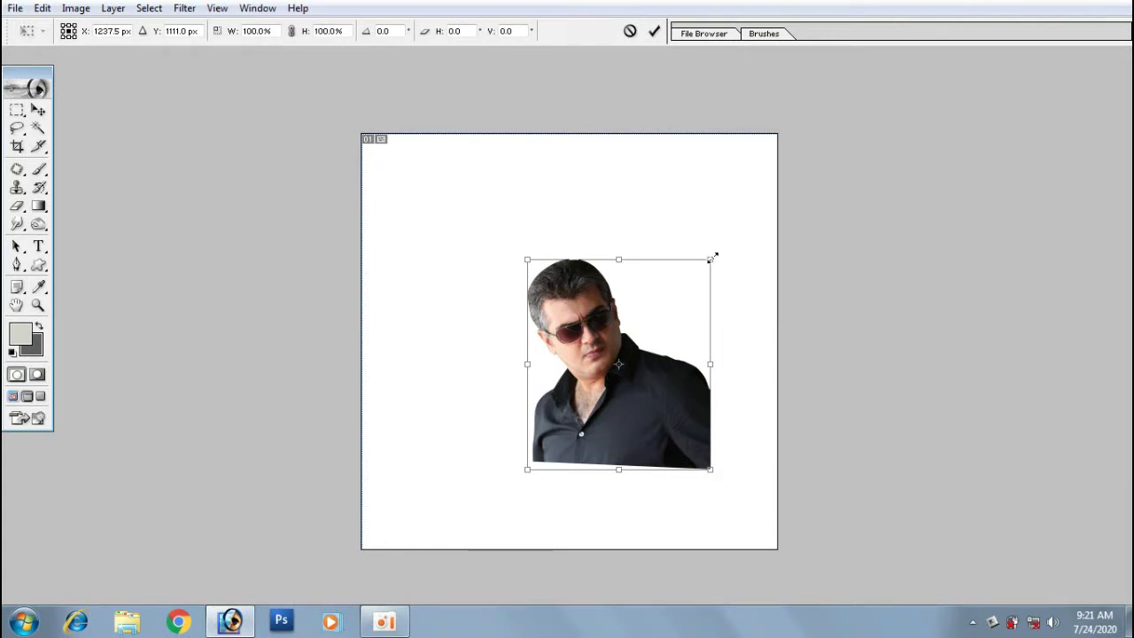
{"action": "left_click_drag", "start_coordinate": [714, 257], "coordinate": [718, 208]}
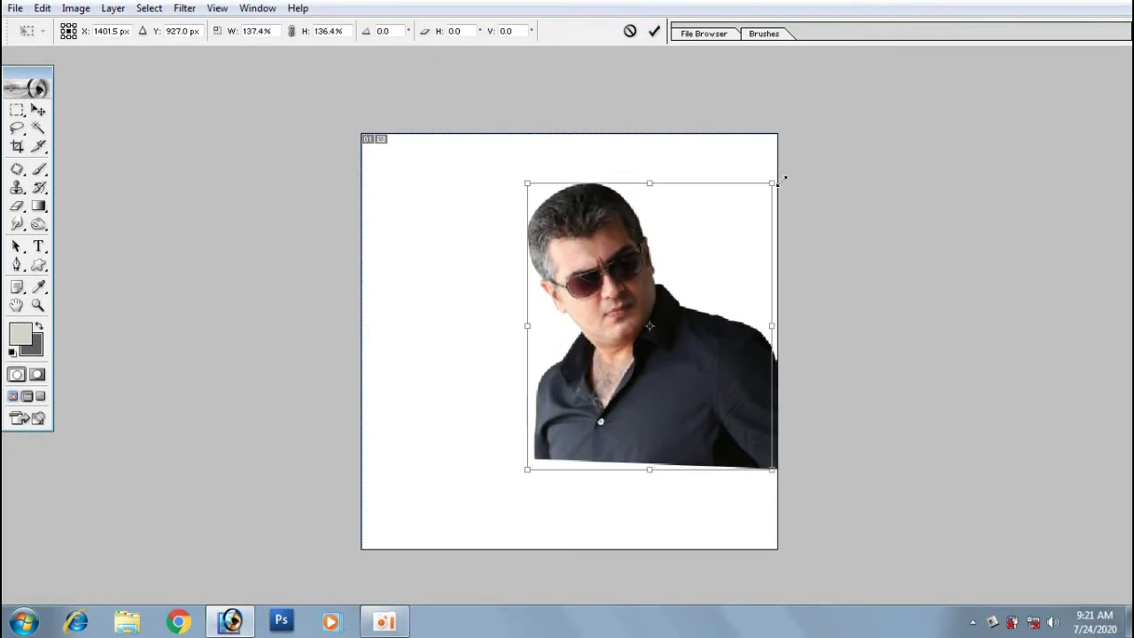
{"action": "mouse_move", "coordinate": [718, 209]}
{"action": "left_mouse_down"}
{"action": "mouse_move", "coordinate": [773, 191]}
{"action": "mouse_move", "coordinate": [716, 194]}
{"action": "mouse_move", "coordinate": [780, 174]}
{"action": "mouse_move", "coordinate": [772, 185]}
{"action": "mouse_move", "coordinate": [788, 238]}
{"action": "mouse_move", "coordinate": [784, 205]}
{"action": "mouse_move", "coordinate": [735, 217]}
{"action": "left_mouse_up"}
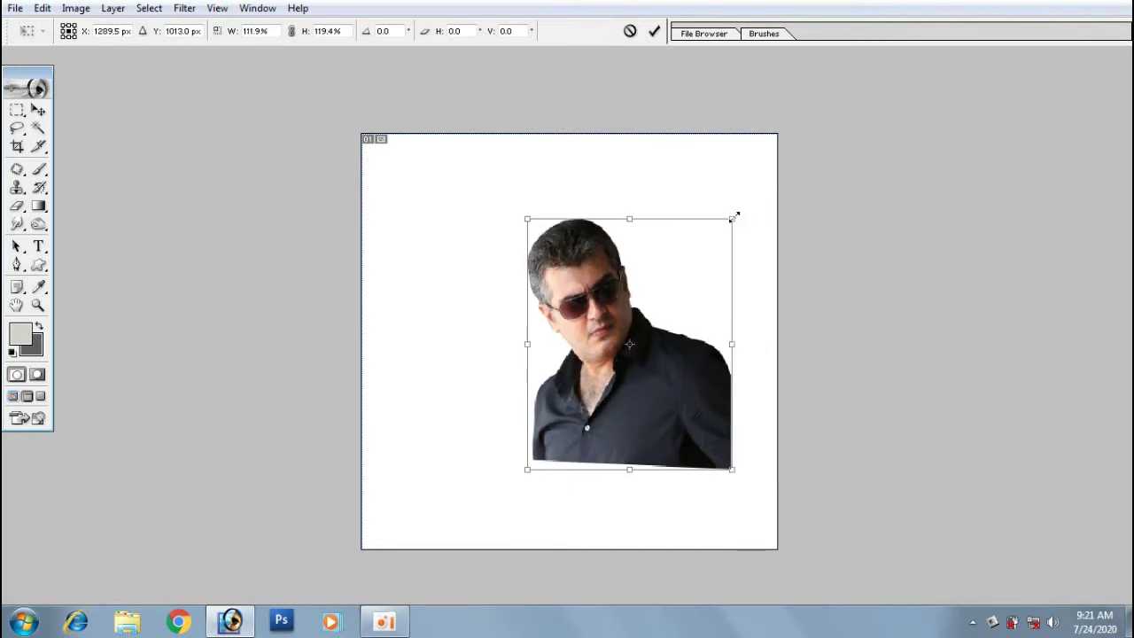
{"action": "key", "text": "Escape"}
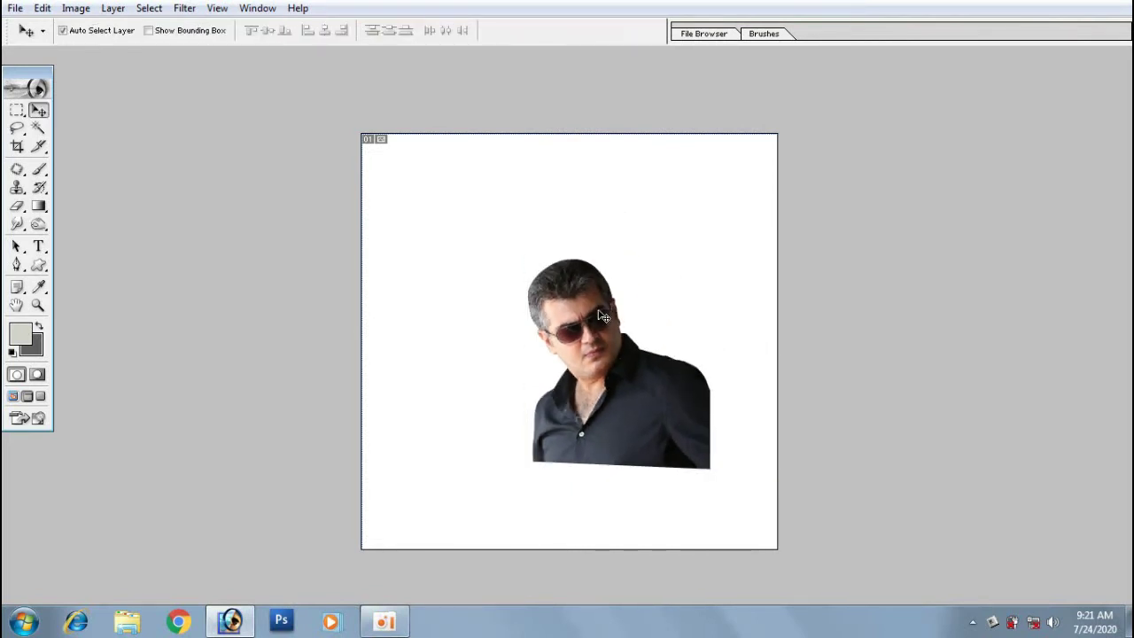
- Scale the man to about 198%, position him lower right, commit, and zoom in
{"action": "key", "text": "ctrl+t"}
{"action": "left_click_drag", "start_coordinate": [603, 317], "coordinate": [519, 343]}
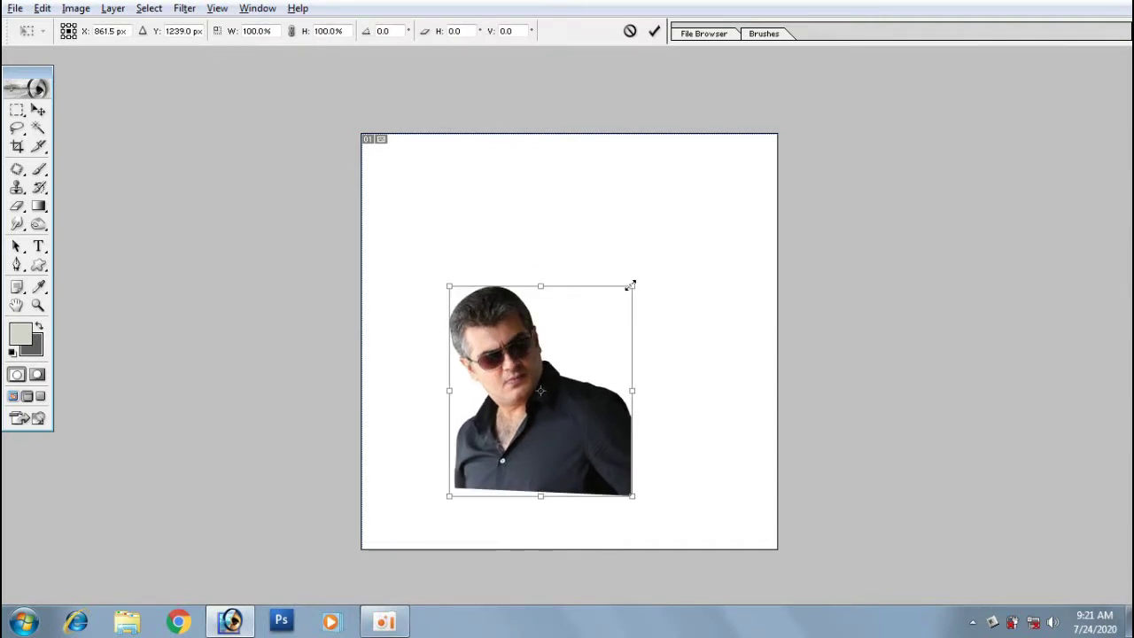
{"action": "left_click_drag", "start_coordinate": [631, 285], "coordinate": [730, 191]}
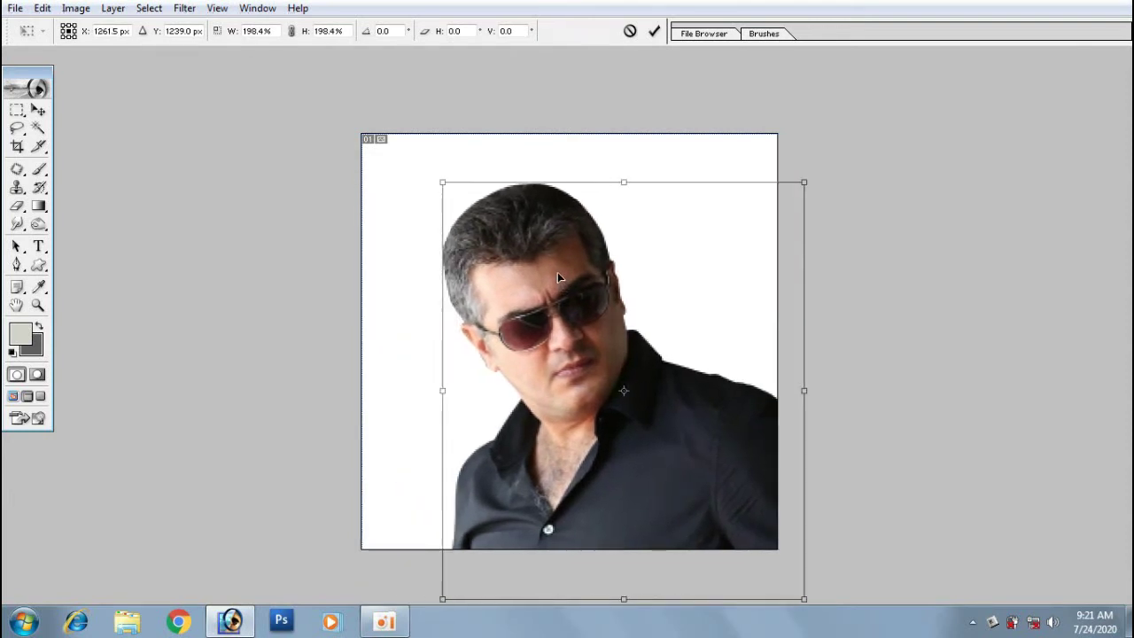
{"action": "left_click_drag", "start_coordinate": [476, 288], "coordinate": [541, 269]}
{"action": "key", "text": "Return"}
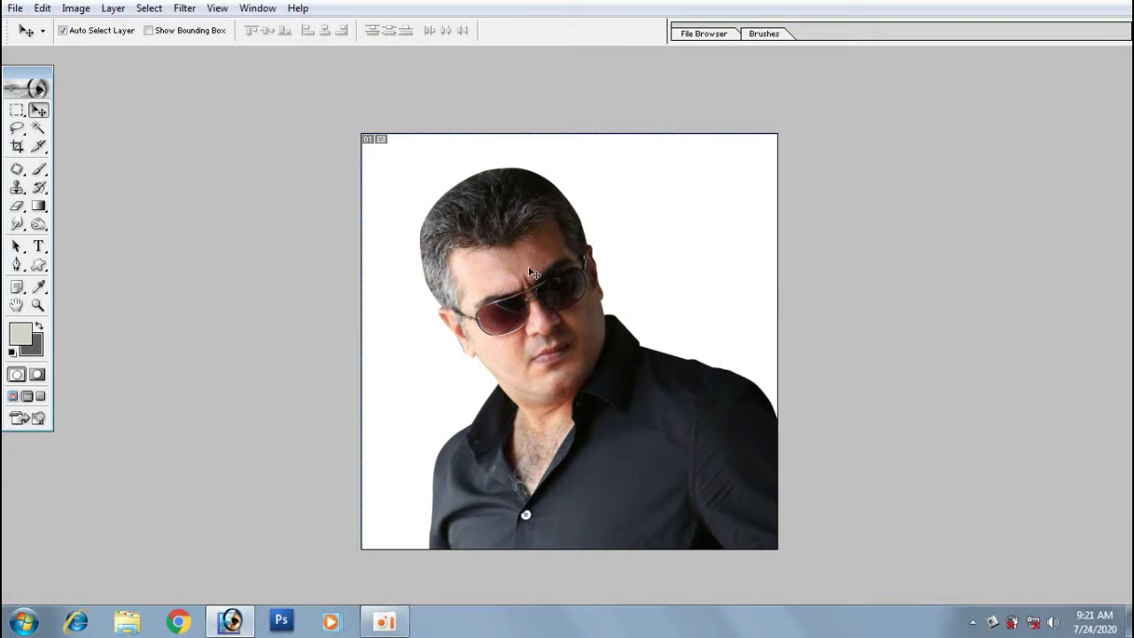
{"action": "left_click_drag", "start_coordinate": [530, 270], "coordinate": [563, 287]}
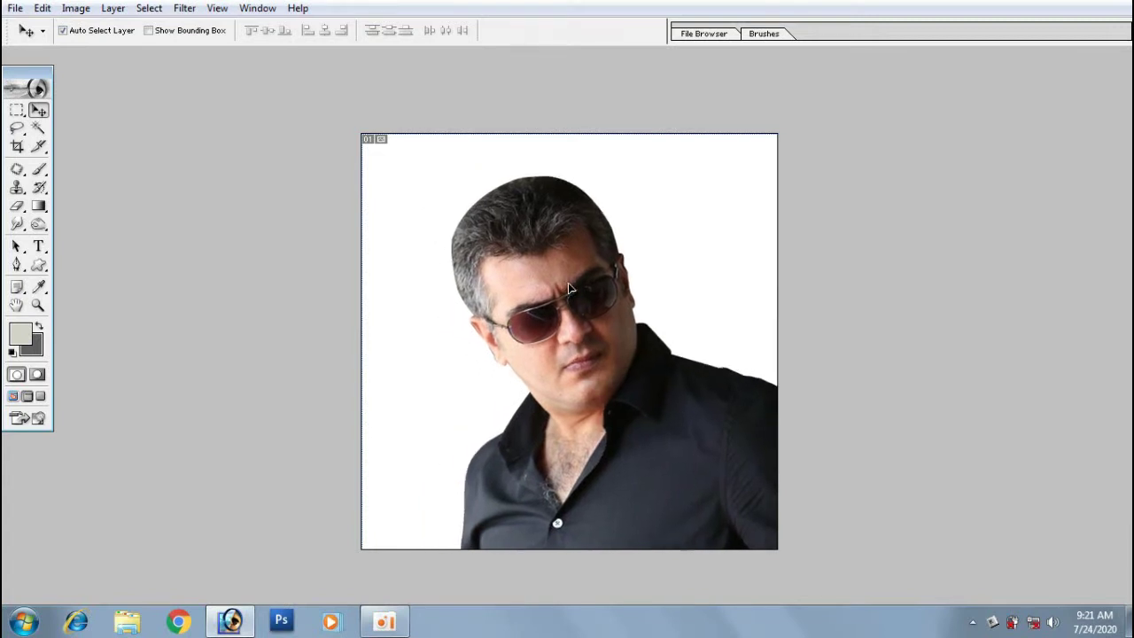
{"action": "left_click", "coordinate": [749, 438]}
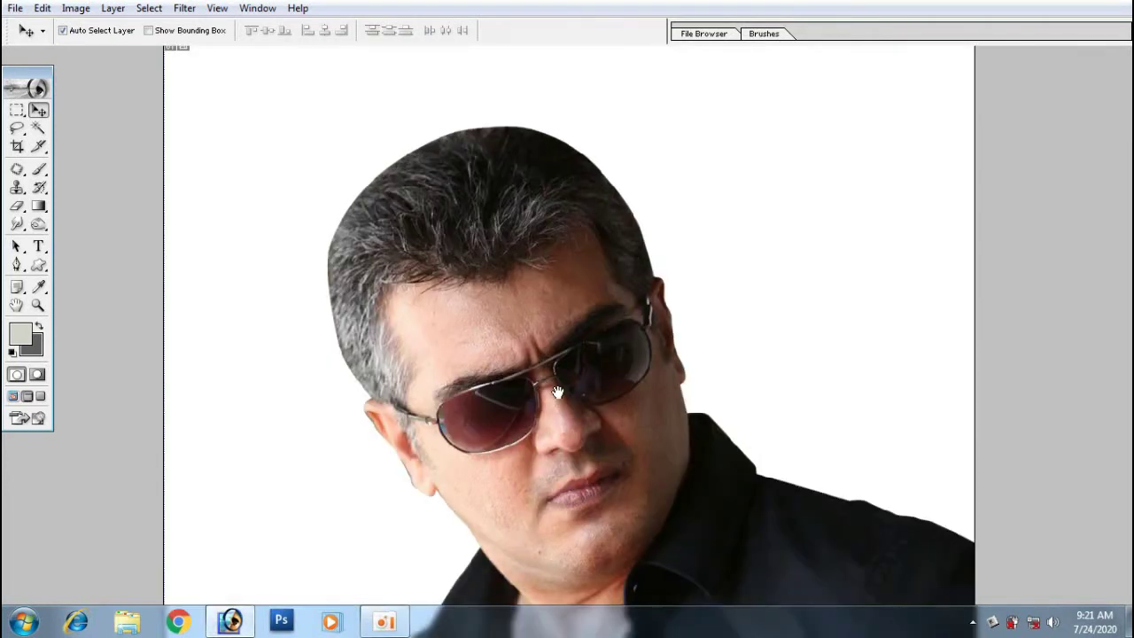
- Apply Levels with black input at 10 and the white input slider lowered slightly
{"action": "left_click_drag", "start_coordinate": [563, 488], "coordinate": [557, 398]}
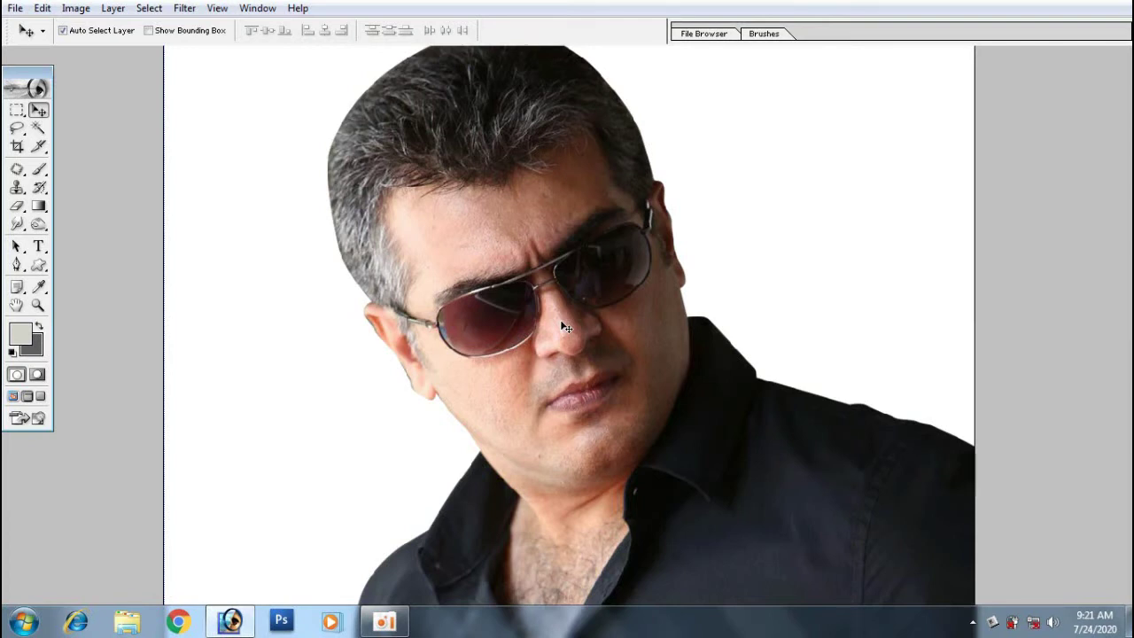
{"action": "key", "text": "ctrl+l"}
{"action": "left_click_drag", "start_coordinate": [848, 87], "coordinate": [874, 113]}
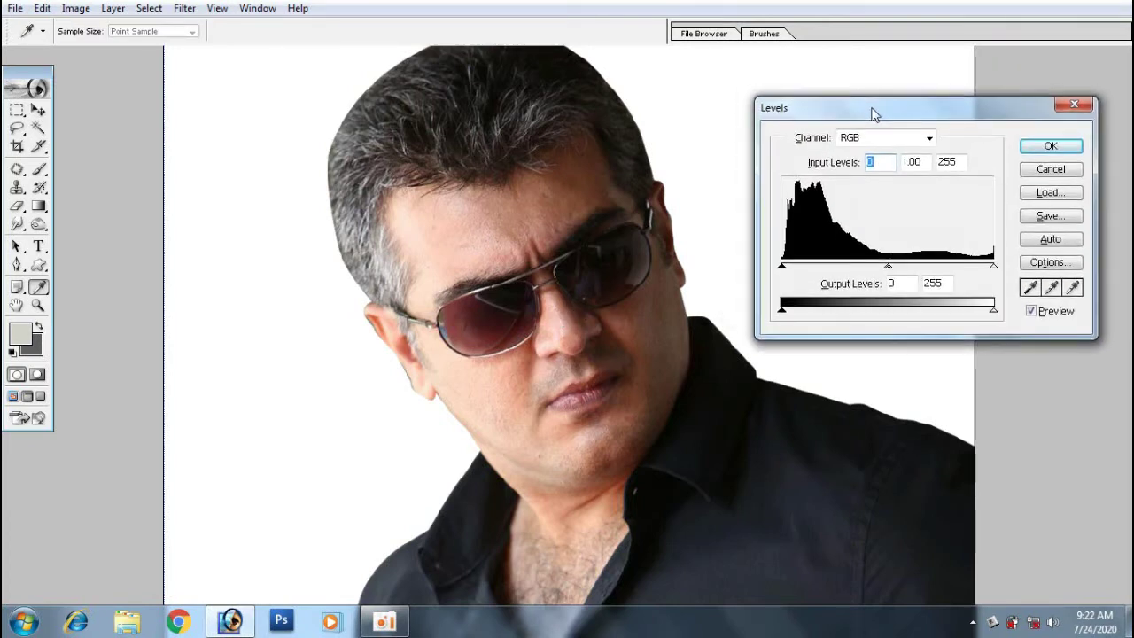
{"action": "left_click", "coordinate": [1051, 173]}
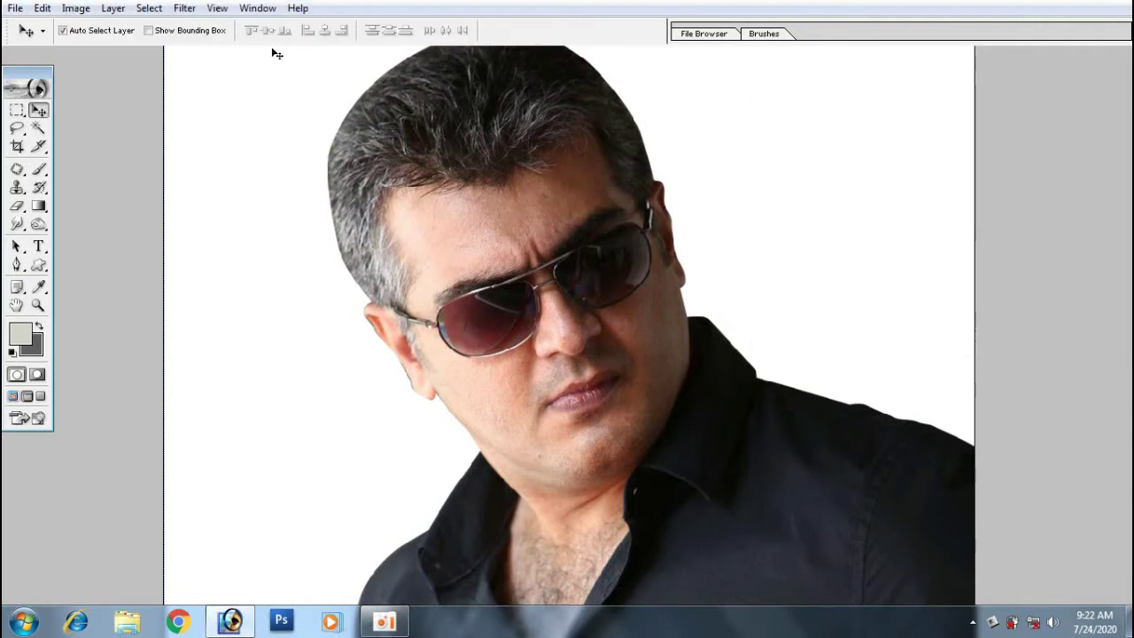
{"action": "left_click", "coordinate": [76, 9]}
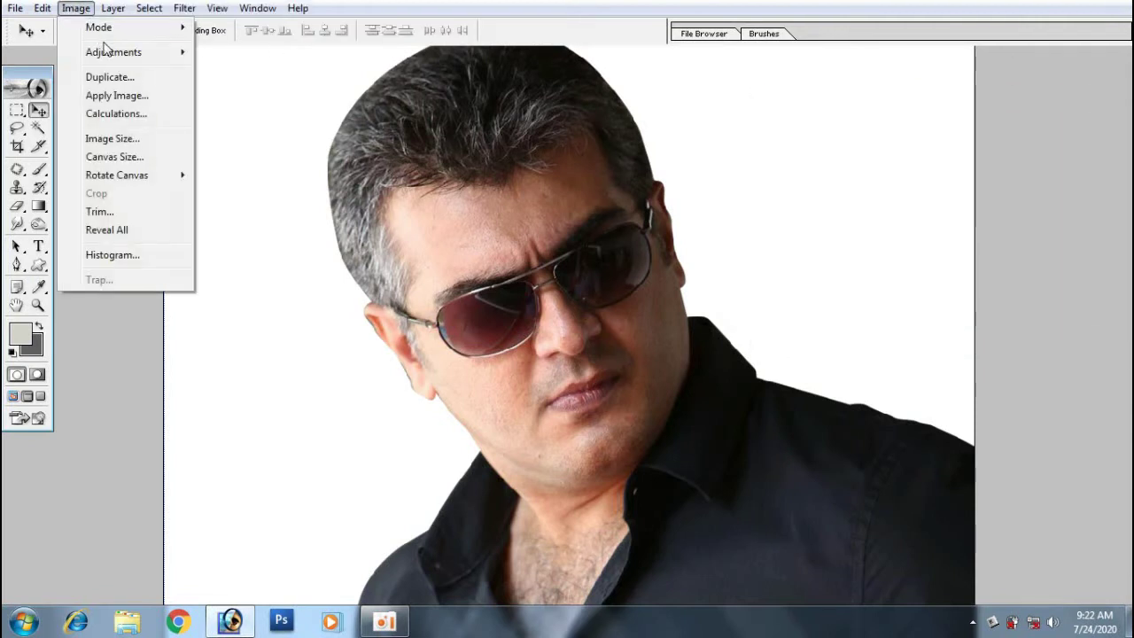
{"action": "mouse_move", "coordinate": [113, 52]}
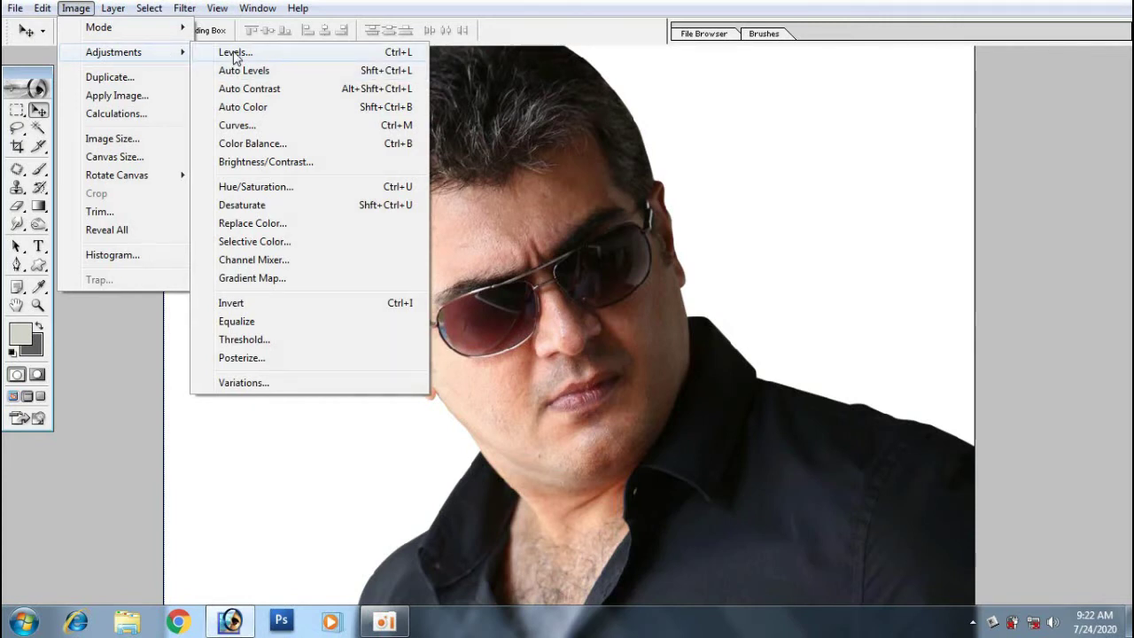
{"action": "left_click", "coordinate": [235, 53]}
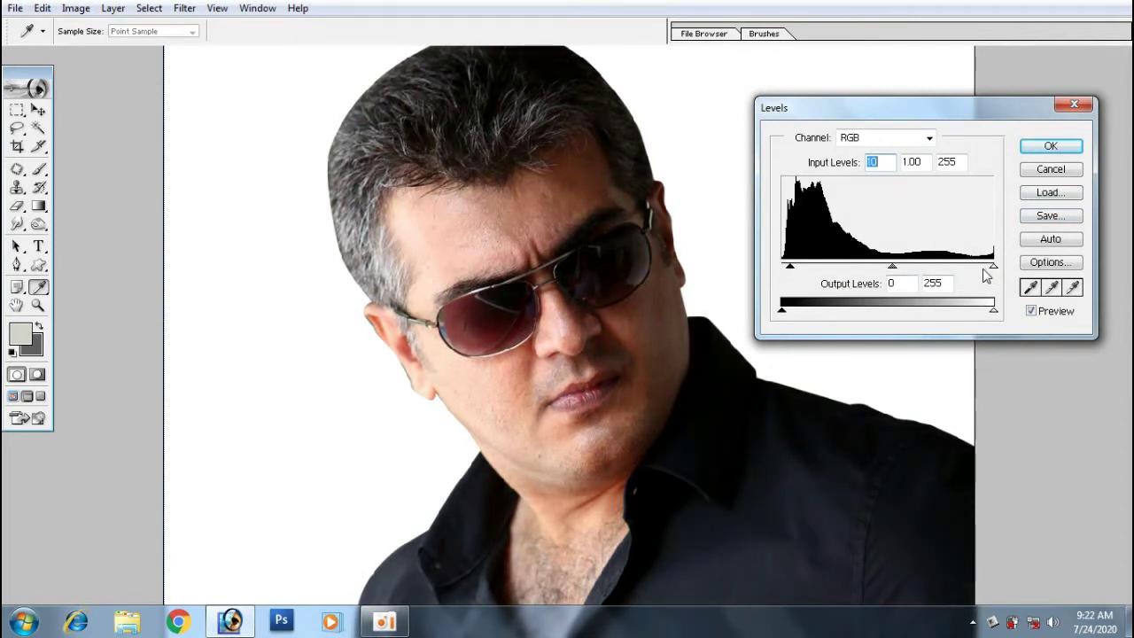
{"action": "left_click_drag", "start_coordinate": [992, 267], "coordinate": [982, 267]}
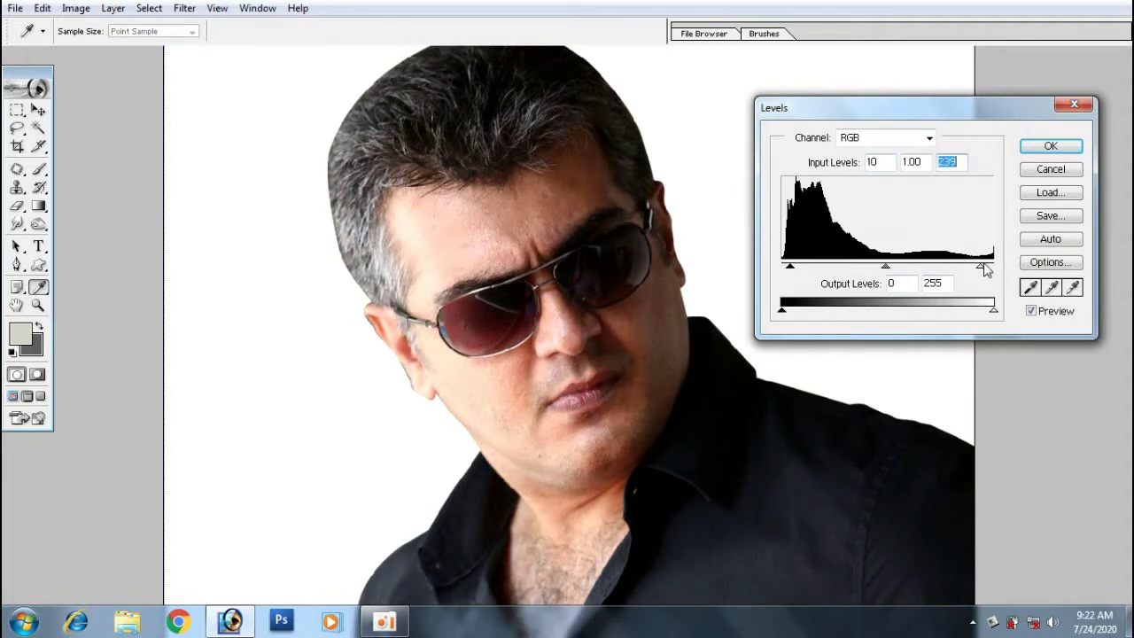
{"action": "left_click", "coordinate": [1052, 145]}
- In Curves, add RGB points and raise the upper one slightly to brighten highlights
{"action": "key", "text": "v"}
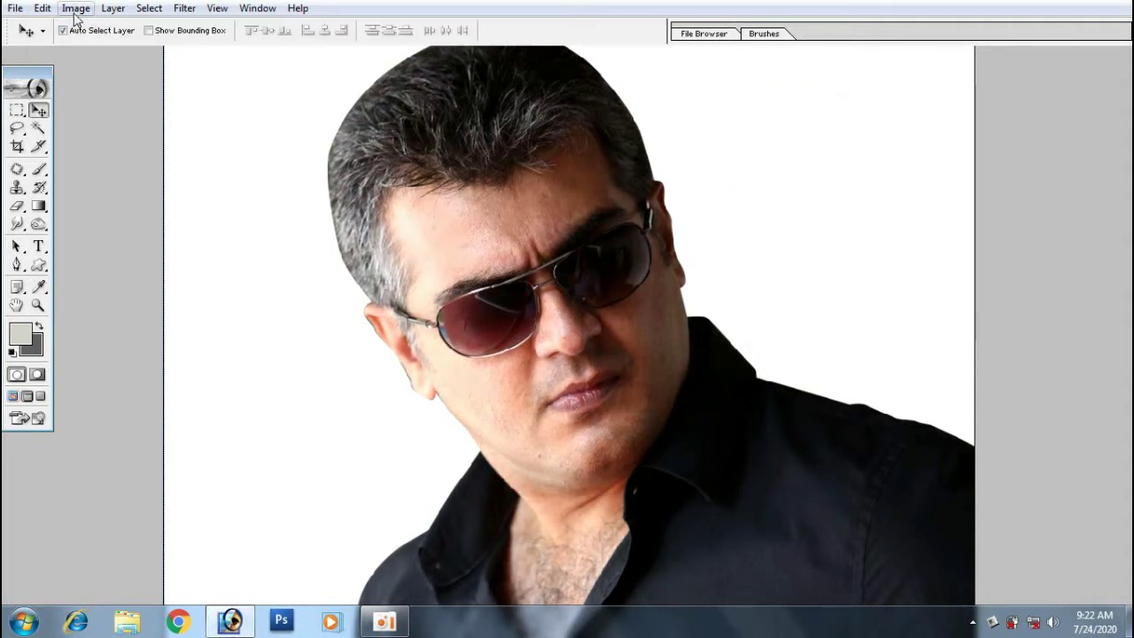
{"action": "left_click", "coordinate": [76, 11]}
{"action": "mouse_move", "coordinate": [114, 52]}
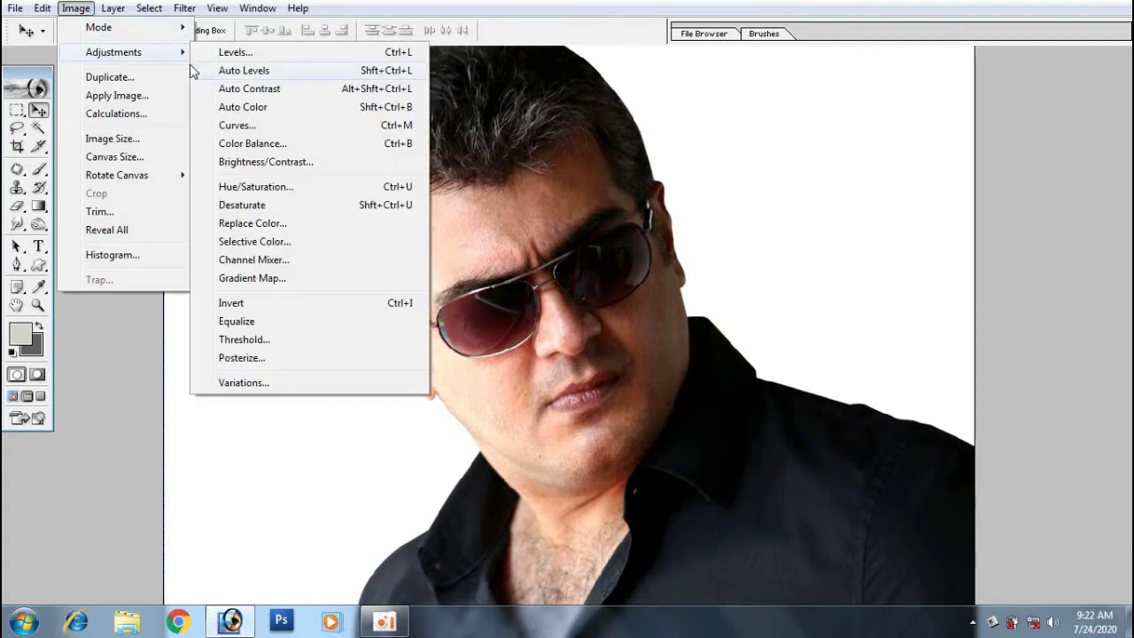
{"action": "left_click", "coordinate": [261, 125]}
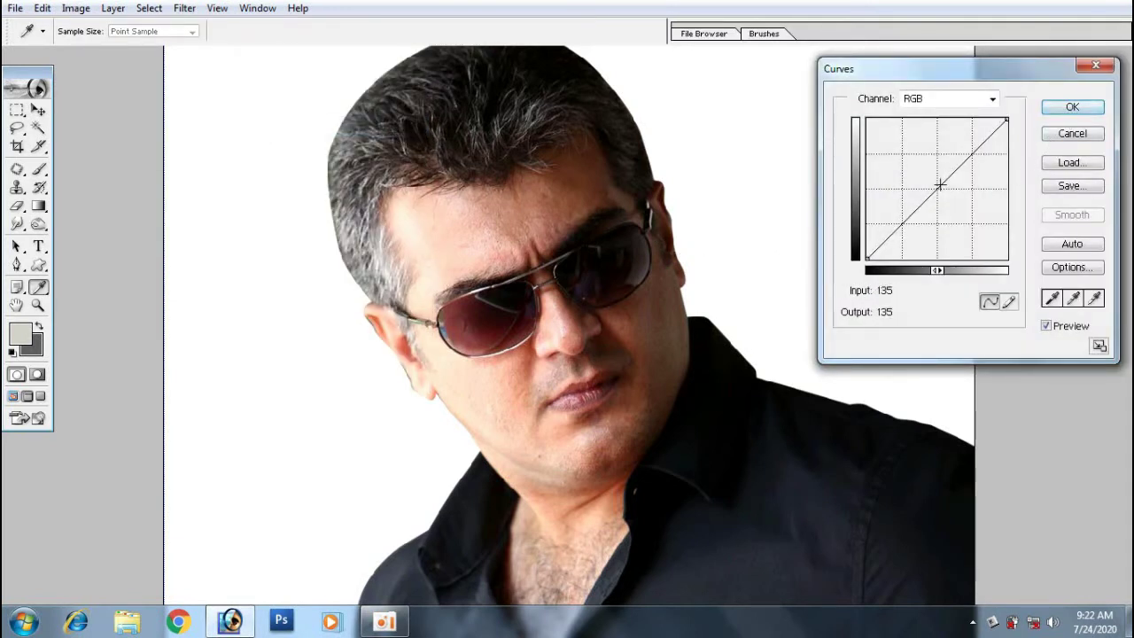
{"action": "left_click", "coordinate": [972, 153]}
{"action": "left_click_drag", "start_coordinate": [971, 153], "coordinate": [971, 151]}
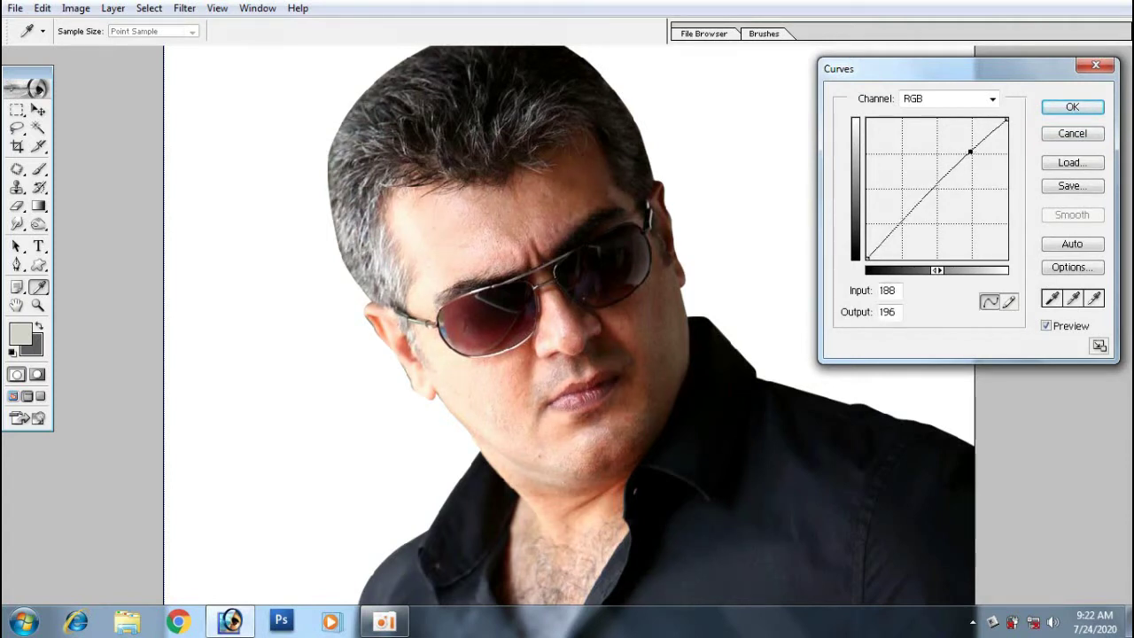
{"action": "left_click_drag", "start_coordinate": [908, 213], "coordinate": [908, 214]}
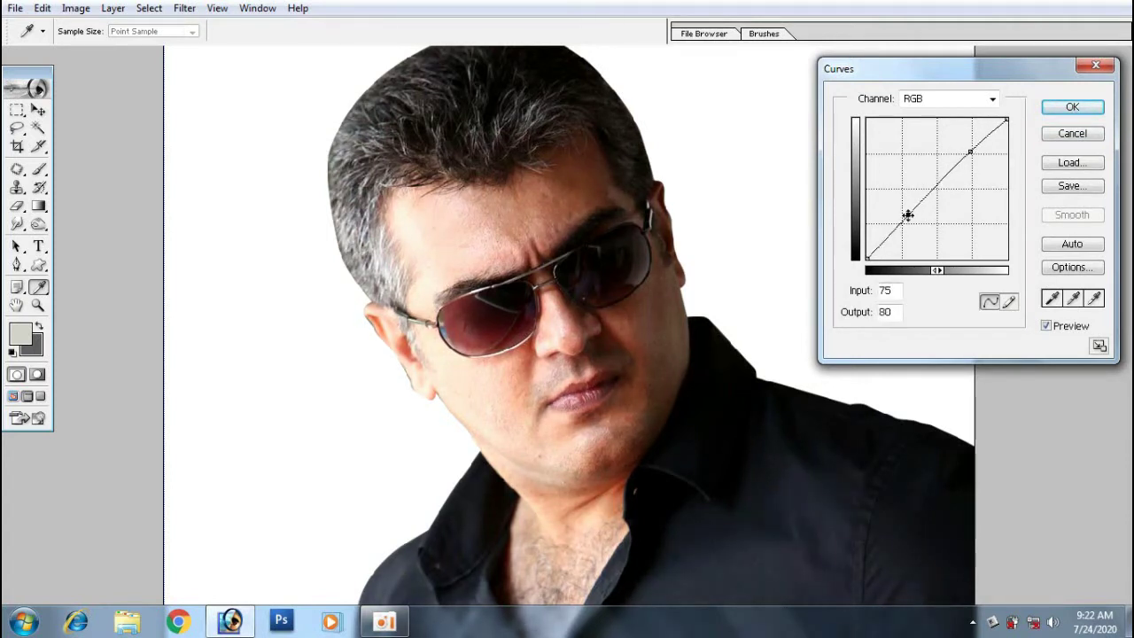
- Lift the Red channel midtones, lower the Green curve slightly, and apply Curves
{"action": "left_click", "coordinate": [971, 104]}
{"action": "left_click", "coordinate": [940, 121]}
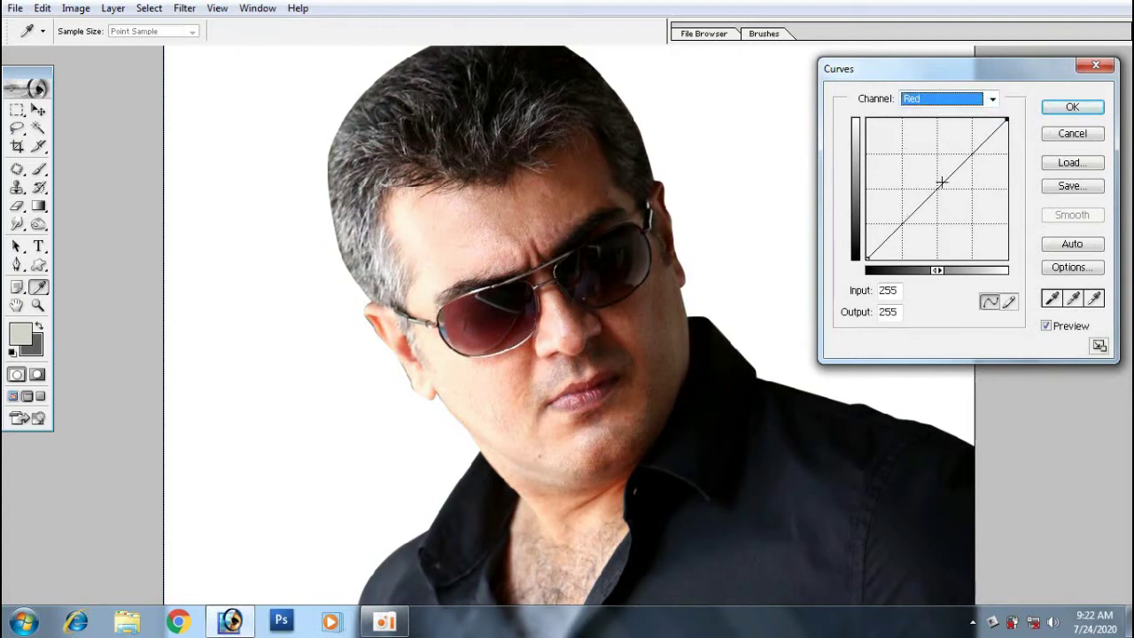
{"action": "left_click_drag", "start_coordinate": [934, 190], "coordinate": [938, 190]}
{"action": "left_click", "coordinate": [939, 98]}
{"action": "left_click", "coordinate": [936, 142]}
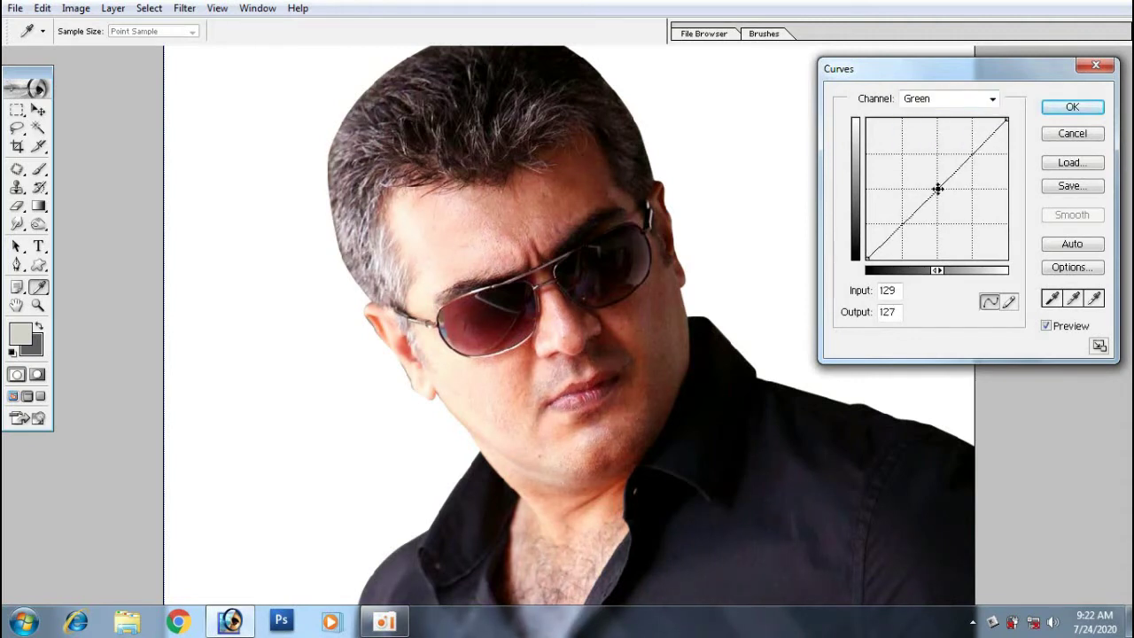
{"action": "left_click", "coordinate": [1050, 108]}
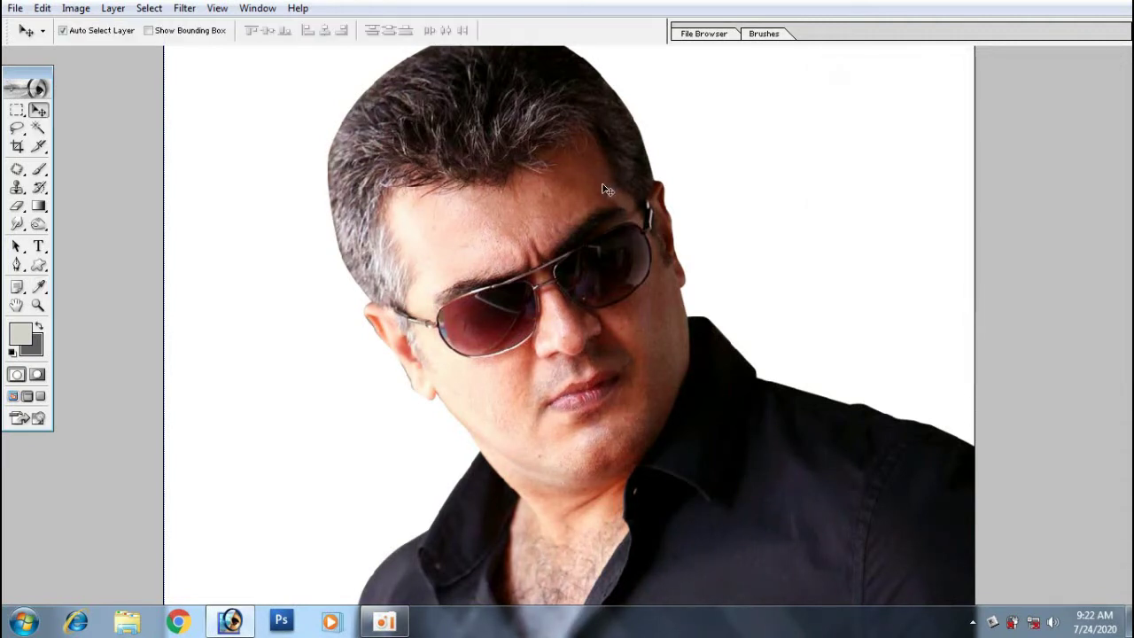
- Set Color Balance midtones to Cyan/Red +5 and Yellow/Blue -21, then apply
{"action": "key", "text": "ctrl+b"}
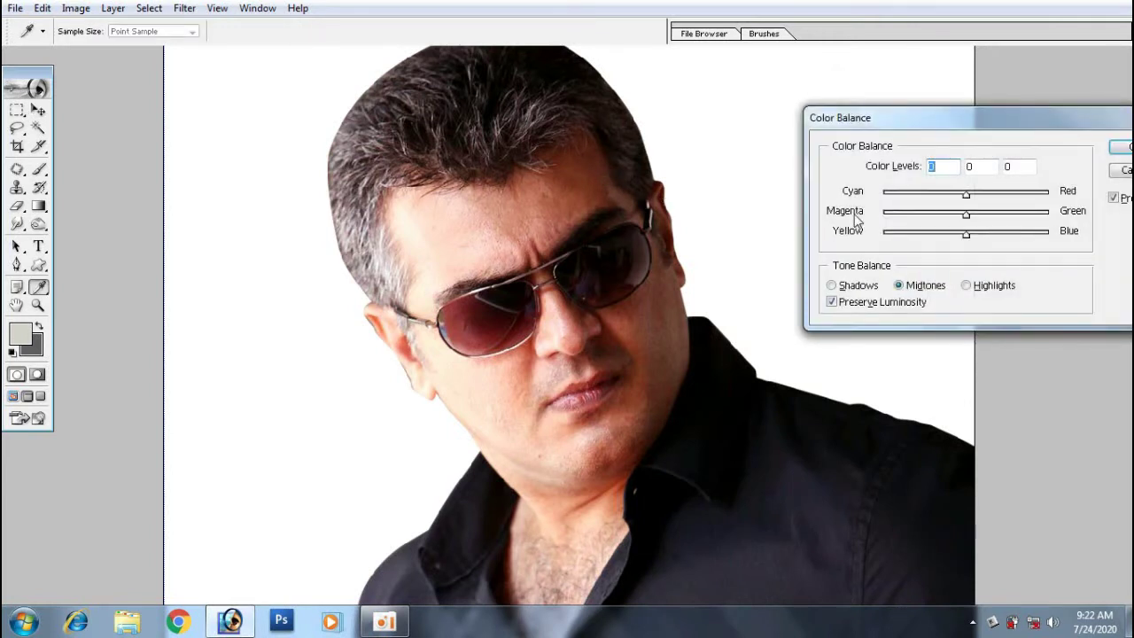
{"action": "left_click_drag", "start_coordinate": [1093, 121], "coordinate": [1015, 124]}
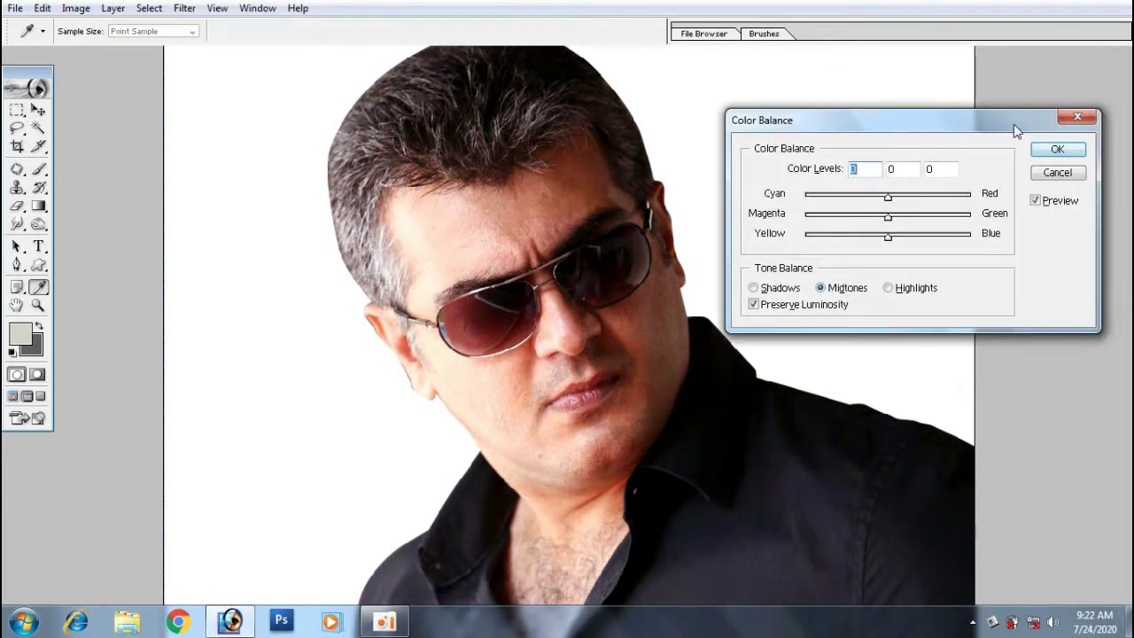
{"action": "left_click", "coordinate": [1052, 151]}
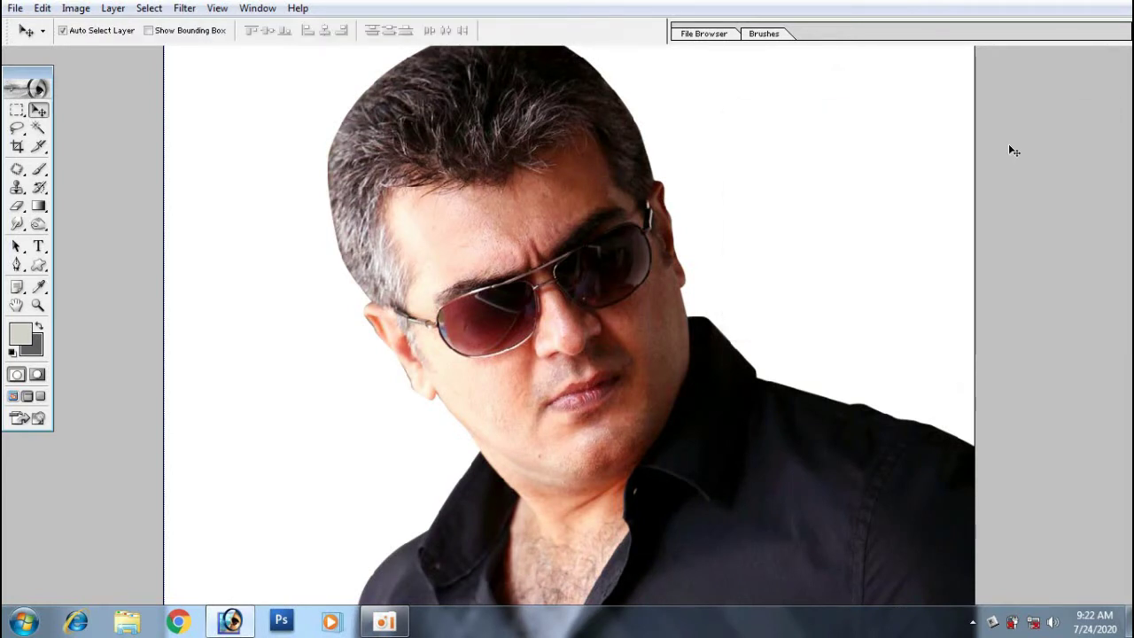
{"action": "left_click", "coordinate": [75, 10]}
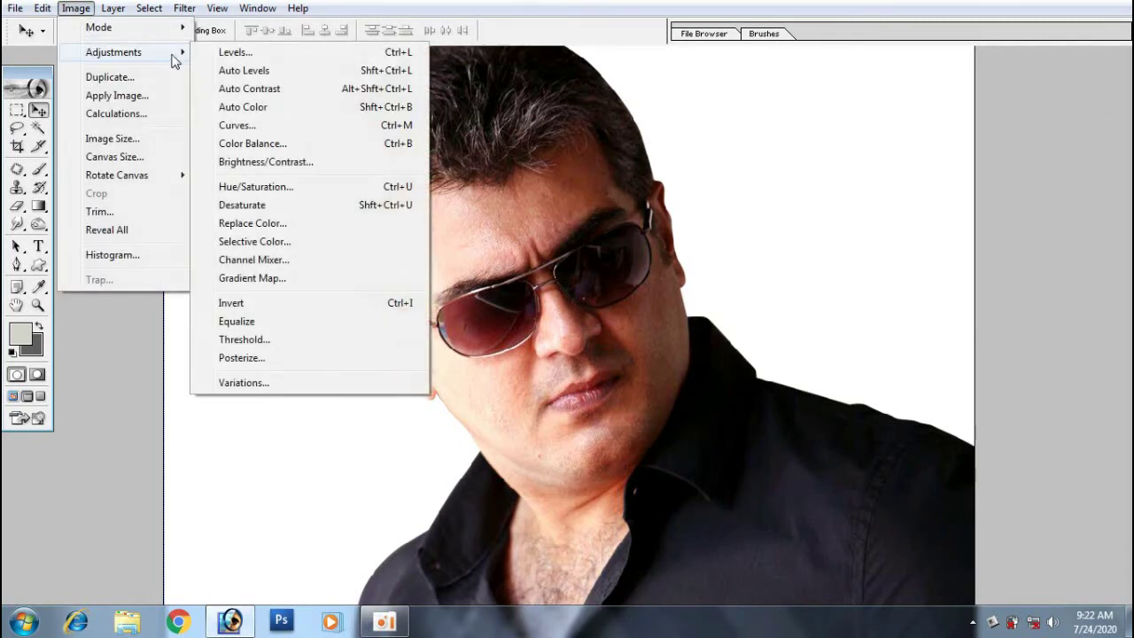
{"action": "left_click", "coordinate": [257, 143]}
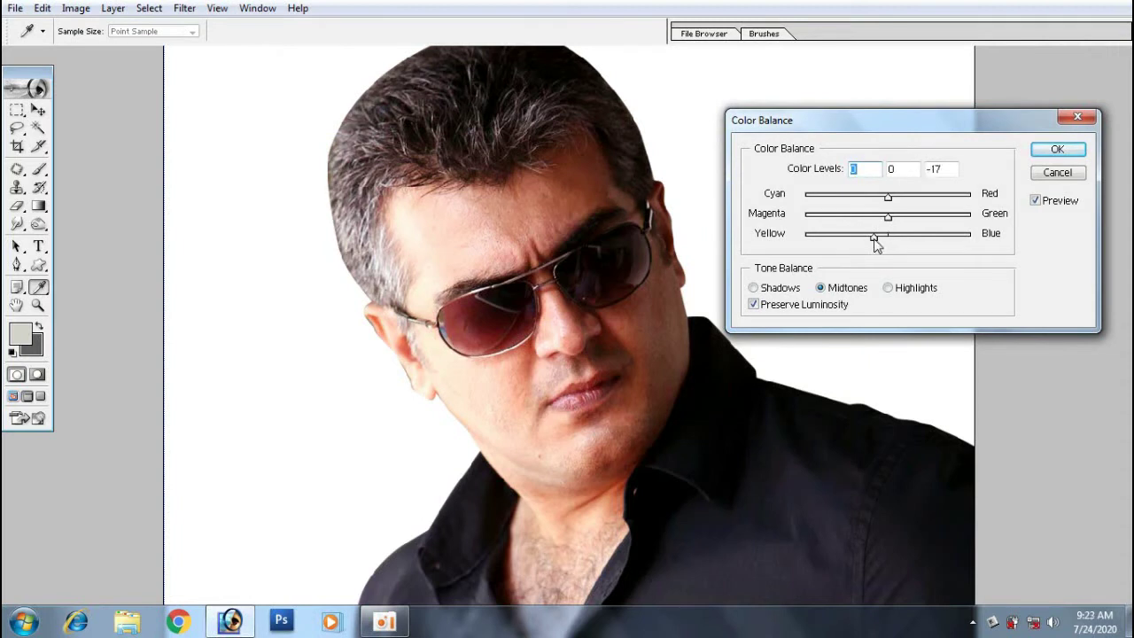
{"action": "left_click_drag", "start_coordinate": [874, 238], "coordinate": [870, 238]}
{"action": "left_click", "coordinate": [872, 239]}
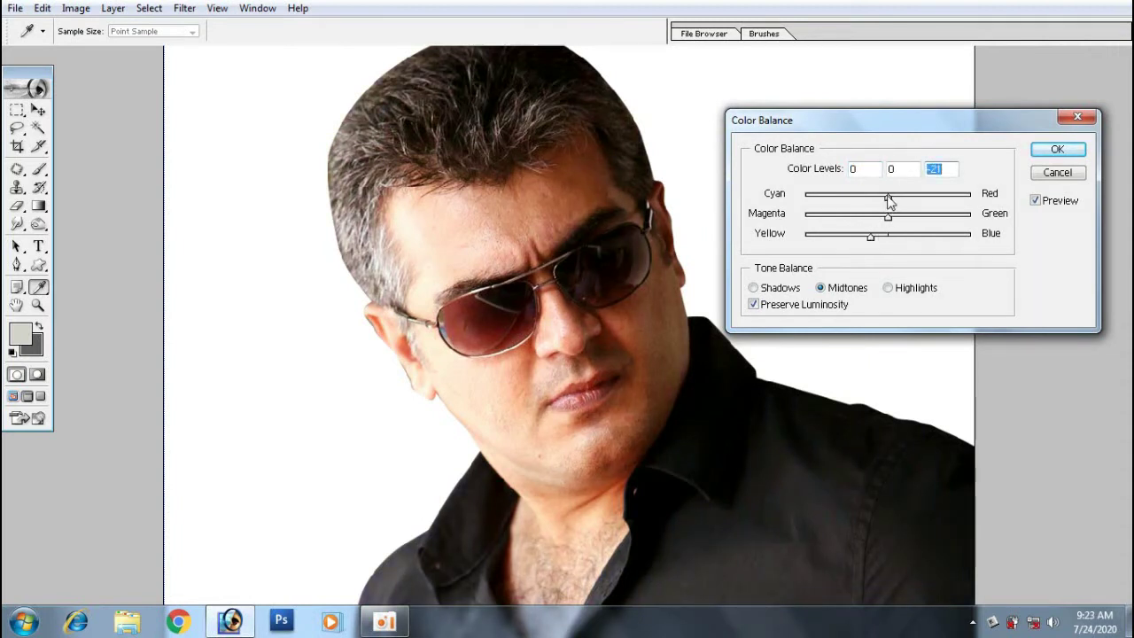
{"action": "left_click_drag", "start_coordinate": [888, 196], "coordinate": [892, 199]}
{"action": "left_click", "coordinate": [892, 199]}
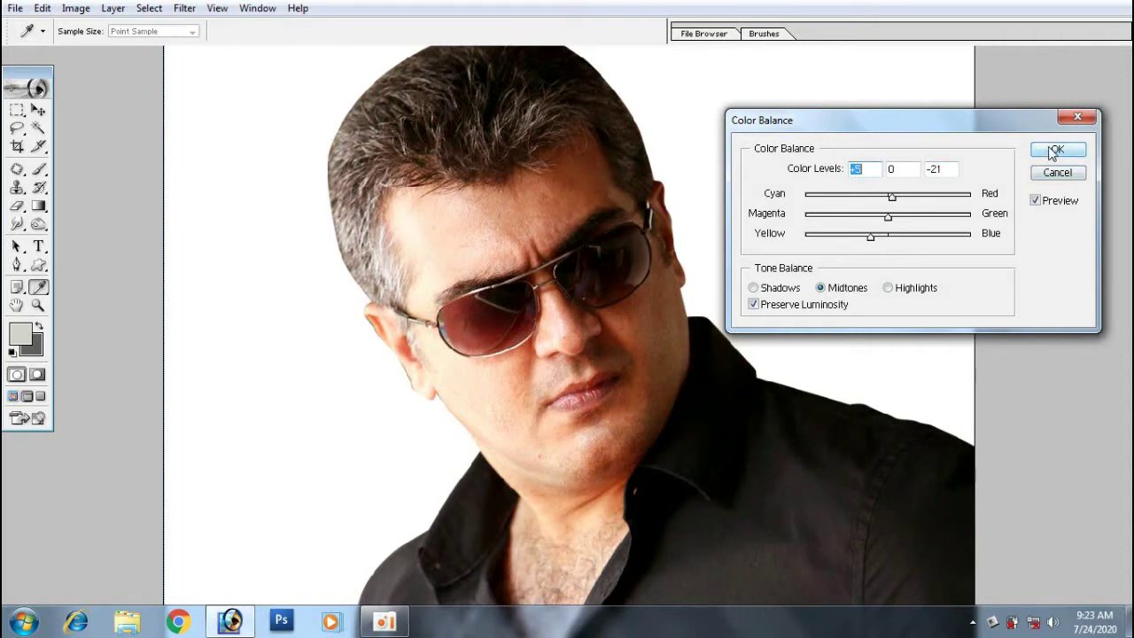
{"action": "left_click", "coordinate": [1053, 151]}
- Switch to the Burn tool with 75% exposure and a 300 px brush
{"action": "key", "text": "v"}
{"action": "scroll", "coordinate": [602, 259], "scroll_direction": "up", "scroll_amount": 2}
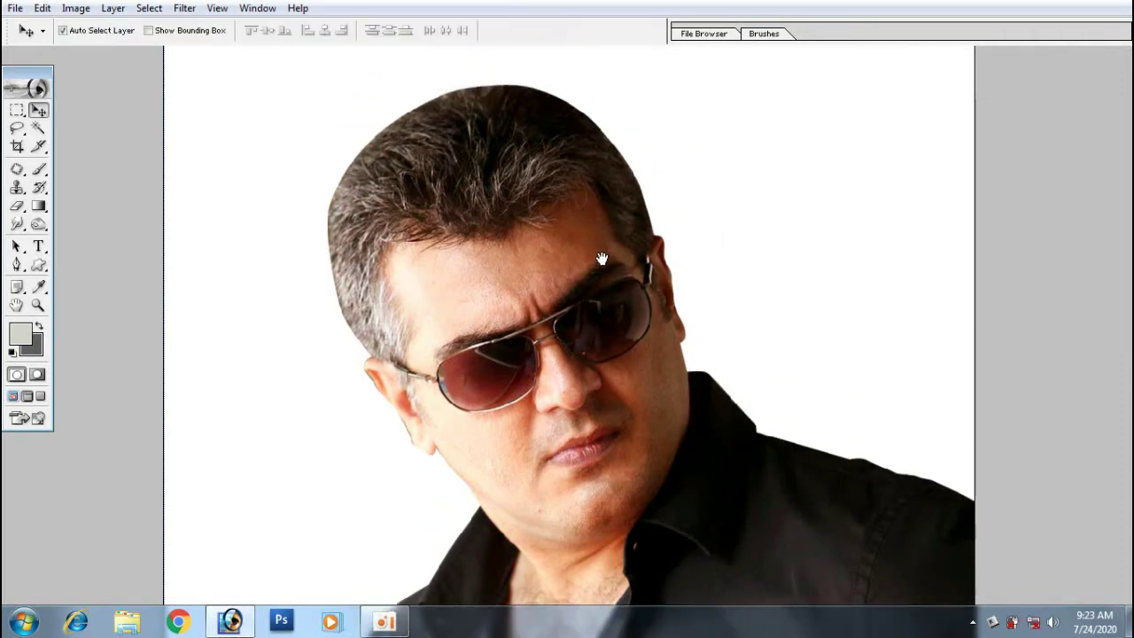
{"action": "scroll", "coordinate": [640, 307], "scroll_direction": "up", "scroll_amount": 1}
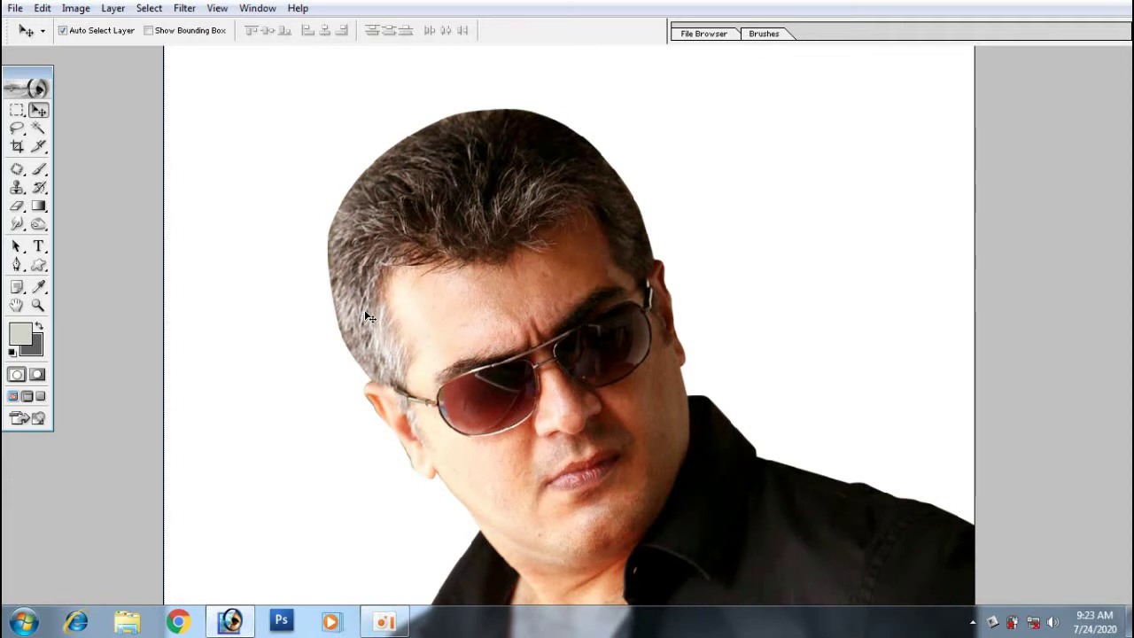
{"action": "key", "text": "o"}
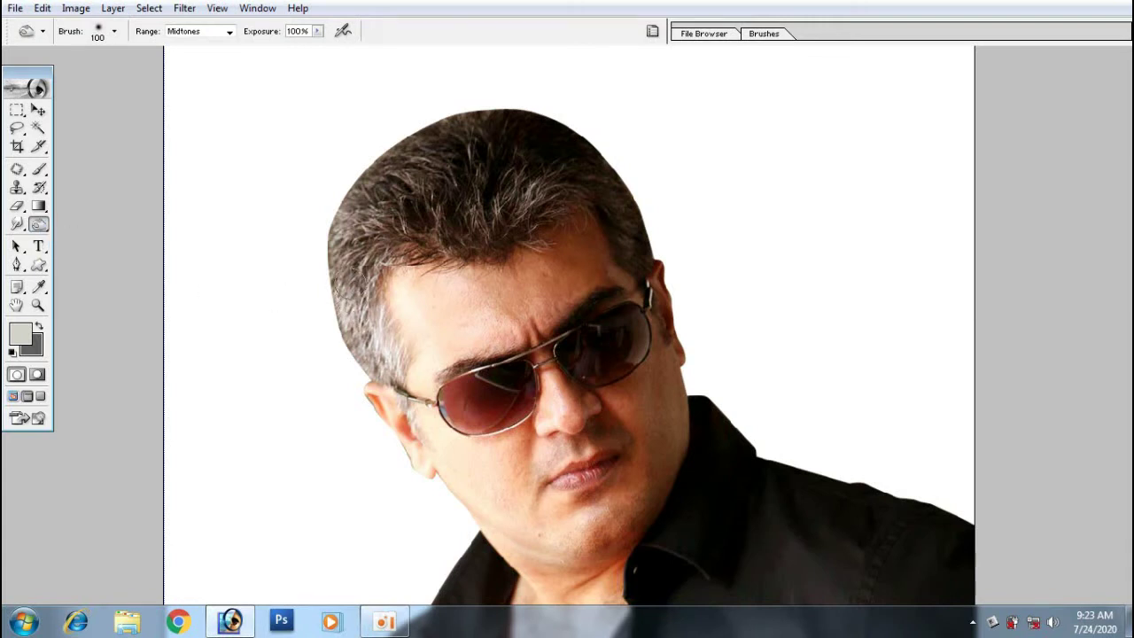
{"action": "double_click", "coordinate": [301, 32]}
{"action": "type", "text": "75"}
{"action": "key", "text": "Return"}
{"action": "key", "text": "bracketright"}
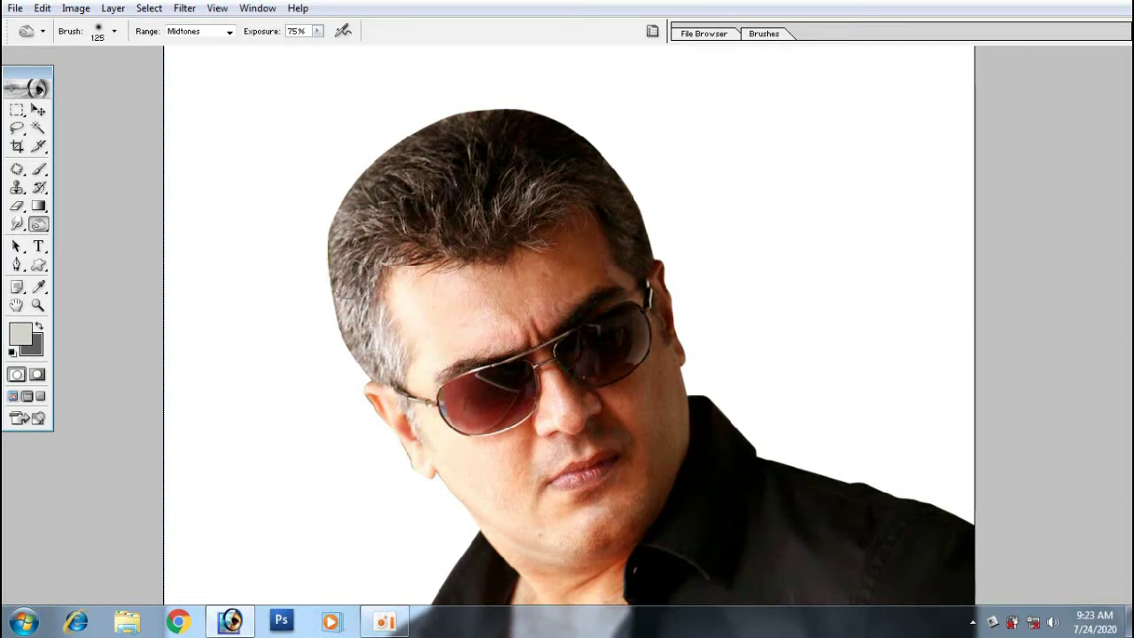
{"action": "key", "text": "bracketright"}
{"action": "key", "text": "bracketright"}
{"action": "key", "text": "bracketright"}
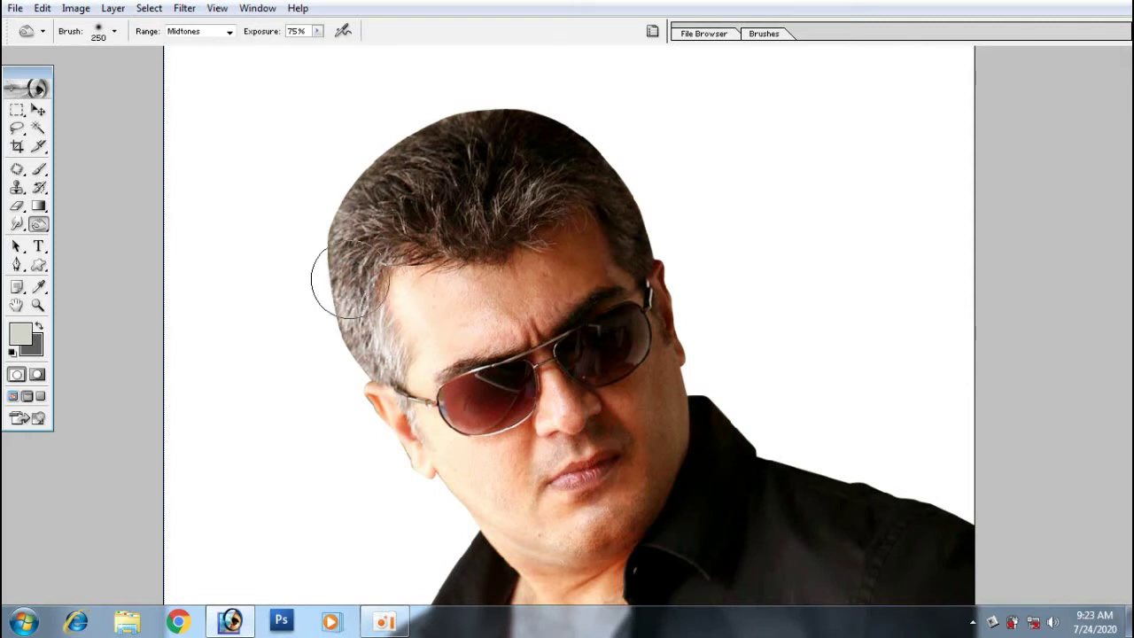
{"action": "key", "text": "bracketright"}
{"action": "key", "text": "bracketright"}
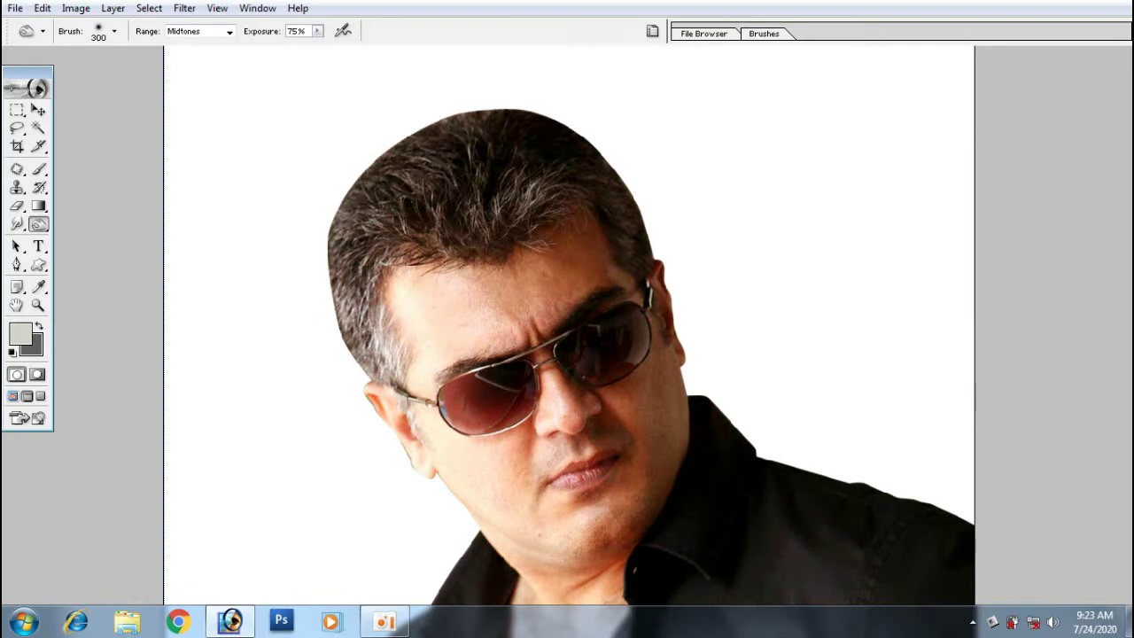
- Burn the grey hair on the left and top of the head, then re-zoom on the portrait
{"action": "mouse_move", "coordinate": [333, 313]}
{"action": "left_mouse_down"}
{"action": "mouse_move", "coordinate": [345, 345]}
{"action": "mouse_move", "coordinate": [367, 349]}
{"action": "mouse_move", "coordinate": [342, 332]}
{"action": "left_mouse_up"}
{"action": "mouse_move", "coordinate": [375, 232]}
{"action": "left_mouse_down"}
{"action": "mouse_move", "coordinate": [467, 183]}
{"action": "mouse_move", "coordinate": [349, 177]}
{"action": "mouse_move", "coordinate": [329, 233]}
{"action": "mouse_move", "coordinate": [406, 146]}
{"action": "mouse_move", "coordinate": [329, 304]}
{"action": "mouse_move", "coordinate": [346, 346]}
{"action": "mouse_move", "coordinate": [354, 226]}
{"action": "mouse_move", "coordinate": [557, 189]}
{"action": "mouse_move", "coordinate": [473, 172]}
{"action": "mouse_move", "coordinate": [534, 198]}
{"action": "left_mouse_up"}
{"action": "key", "text": "v"}
{"action": "key", "text": "ctrl+minus"}
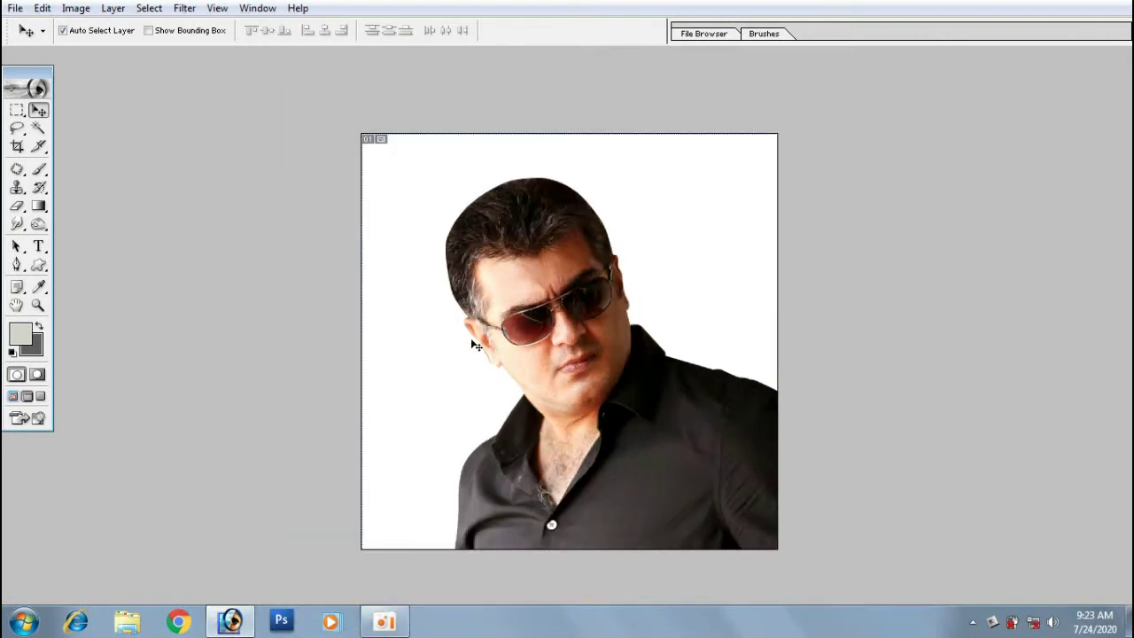
{"action": "left_click_drag", "start_coordinate": [378, 162], "coordinate": [726, 455]}
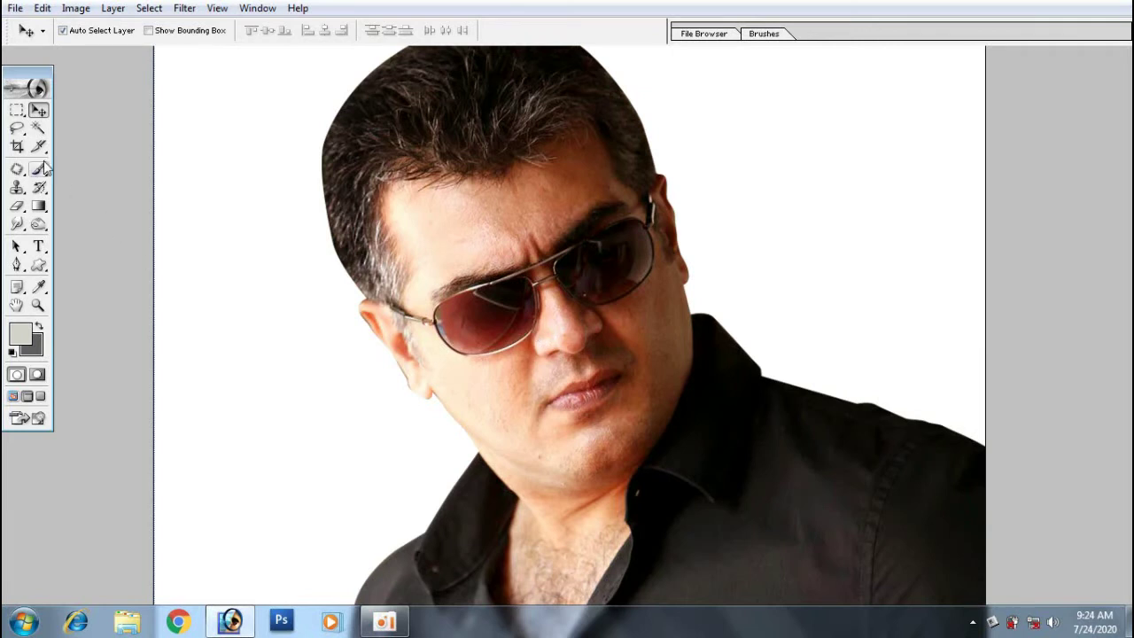
- Lasso the left cheek, jaw and neck, and feather the selection by 65 px
{"action": "left_click", "coordinate": [17, 129]}
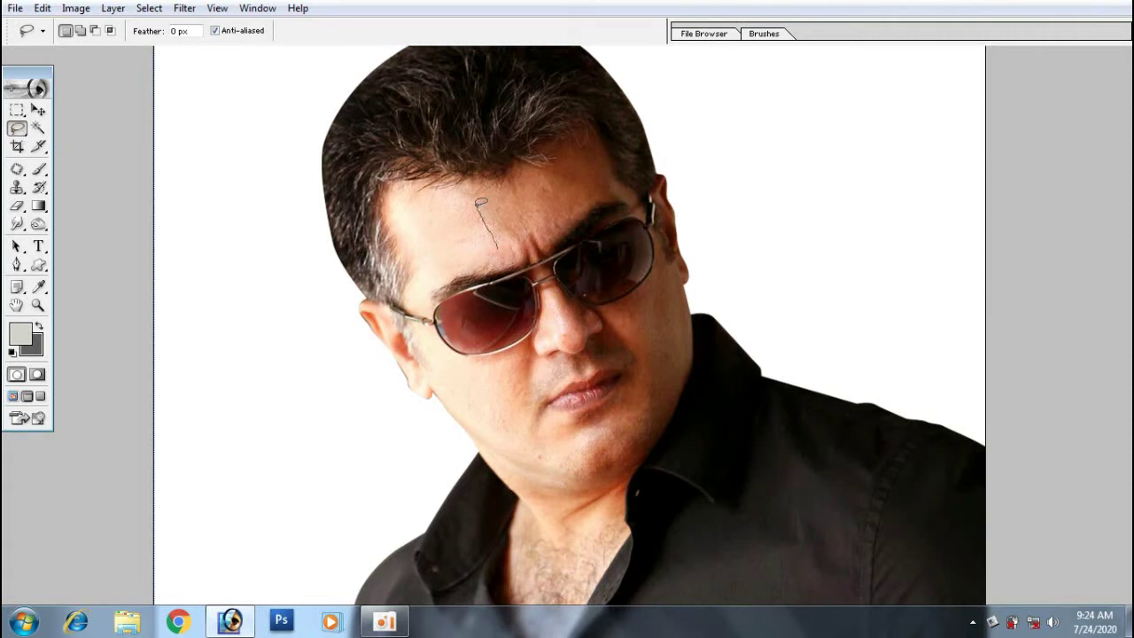
{"action": "mouse_move", "coordinate": [346, 302]}
{"action": "left_mouse_down"}
{"action": "mouse_move", "coordinate": [568, 616]}
{"action": "mouse_move", "coordinate": [622, 477]}
{"action": "left_mouse_up"}
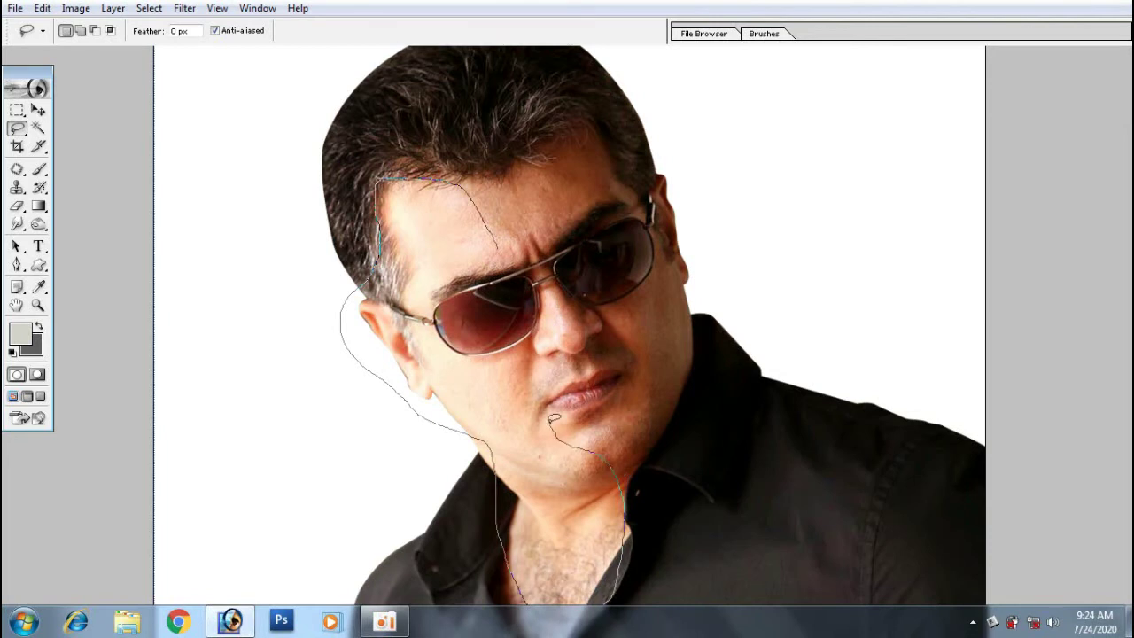
{"action": "left_click_drag", "start_coordinate": [552, 422], "coordinate": [501, 250]}
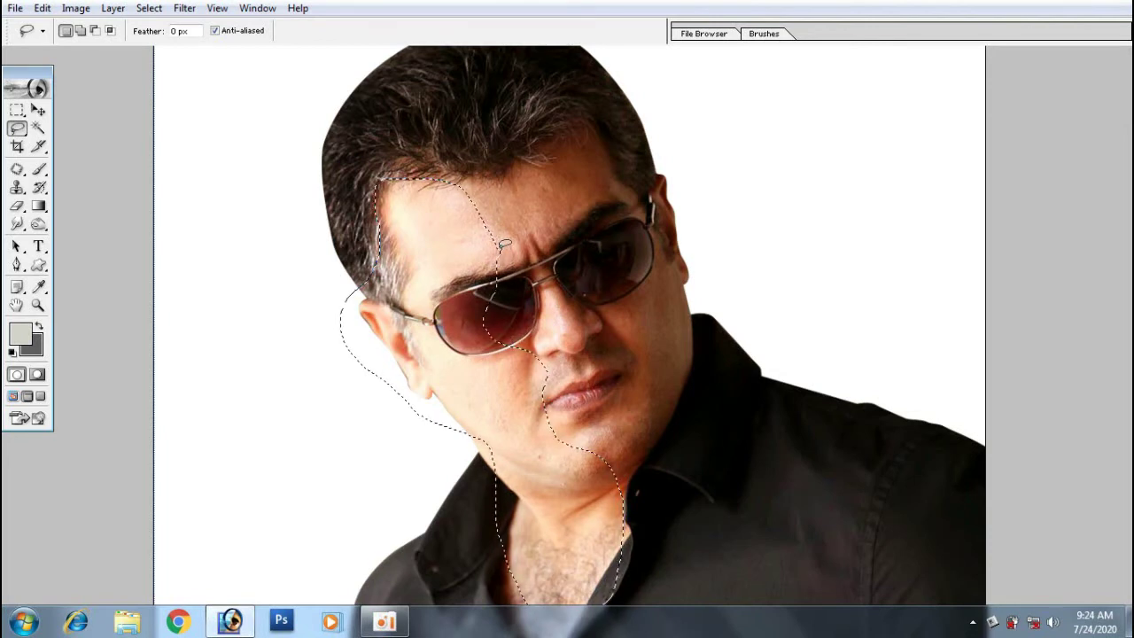
{"action": "right_click", "coordinate": [437, 279]}
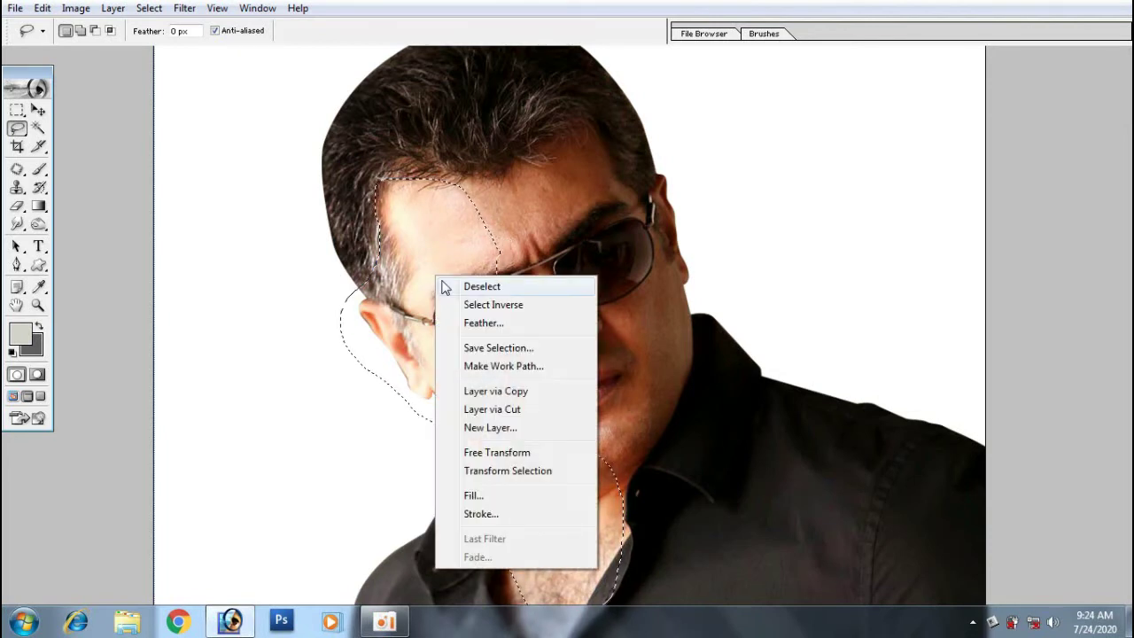
{"action": "left_click", "coordinate": [485, 324]}
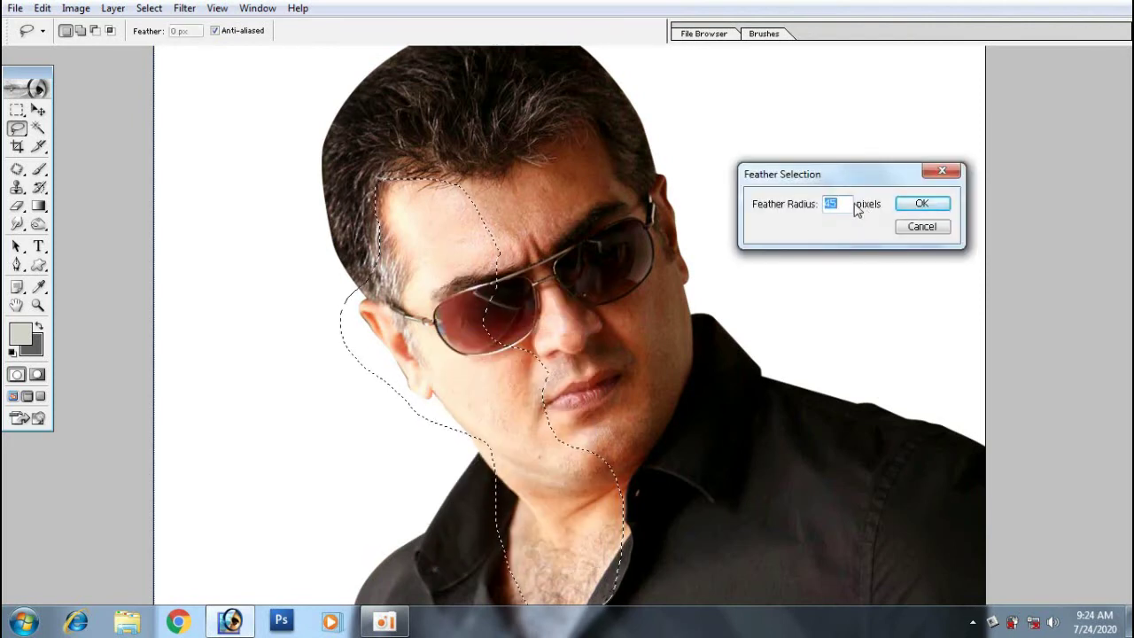
{"action": "type", "text": "65"}
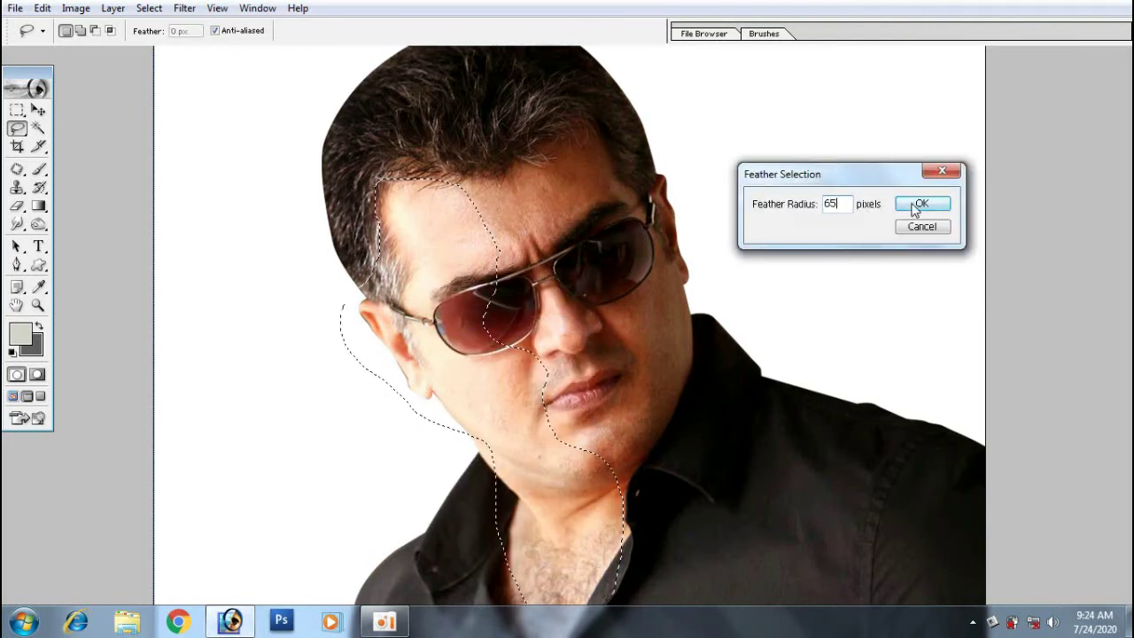
{"action": "key", "text": "Return"}
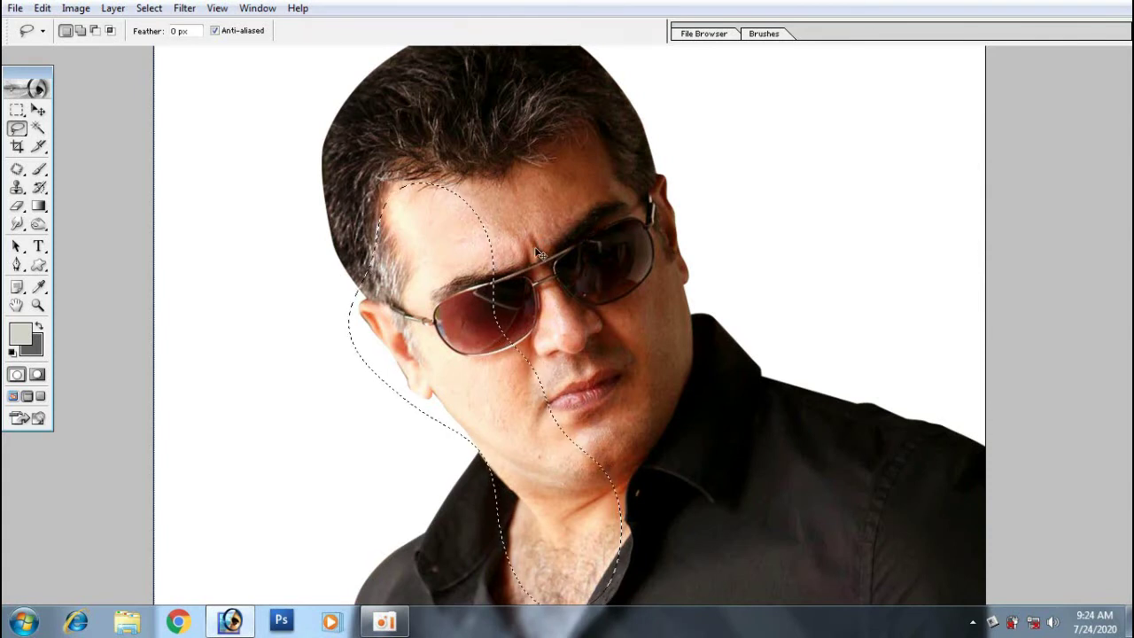
- Darken the selected face area with Levels and a lowered Curves adjustment
{"action": "key", "text": "ctrl+l"}
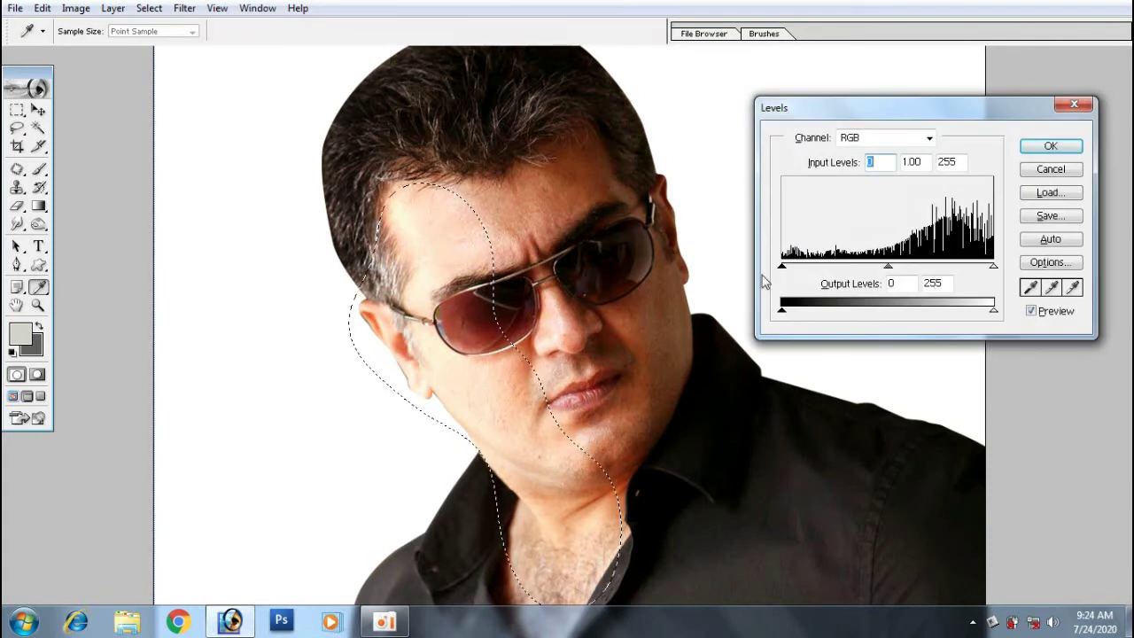
{"action": "mouse_move", "coordinate": [781, 266]}
{"action": "left_mouse_down"}
{"action": "mouse_move", "coordinate": [887, 265]}
{"action": "mouse_move", "coordinate": [876, 277]}
{"action": "left_mouse_up"}
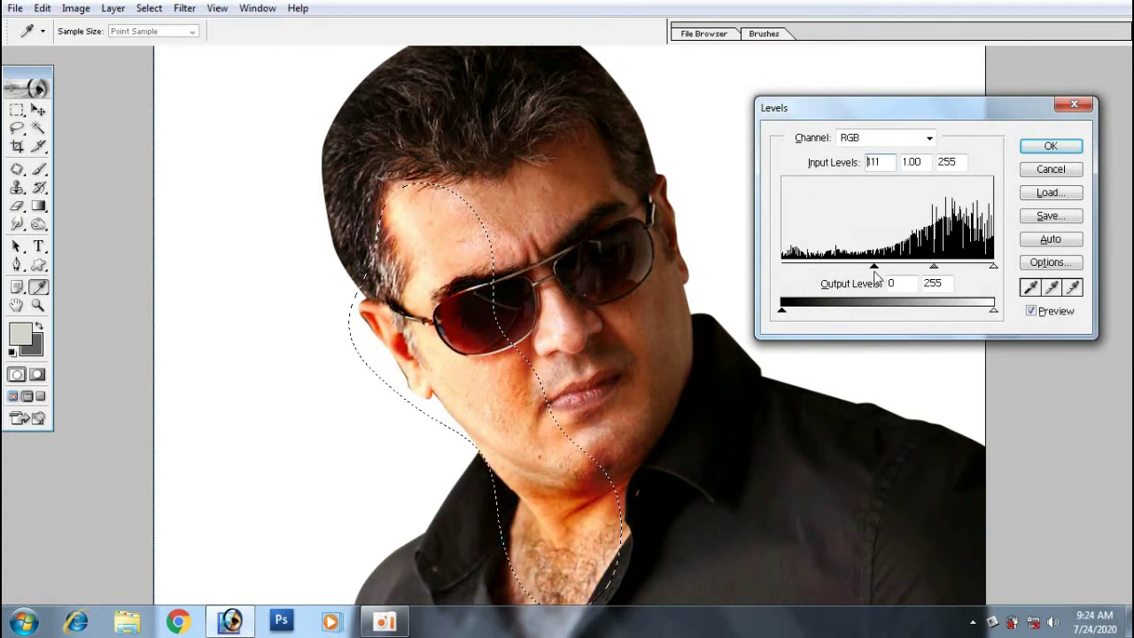
{"action": "left_click", "coordinate": [1050, 147]}
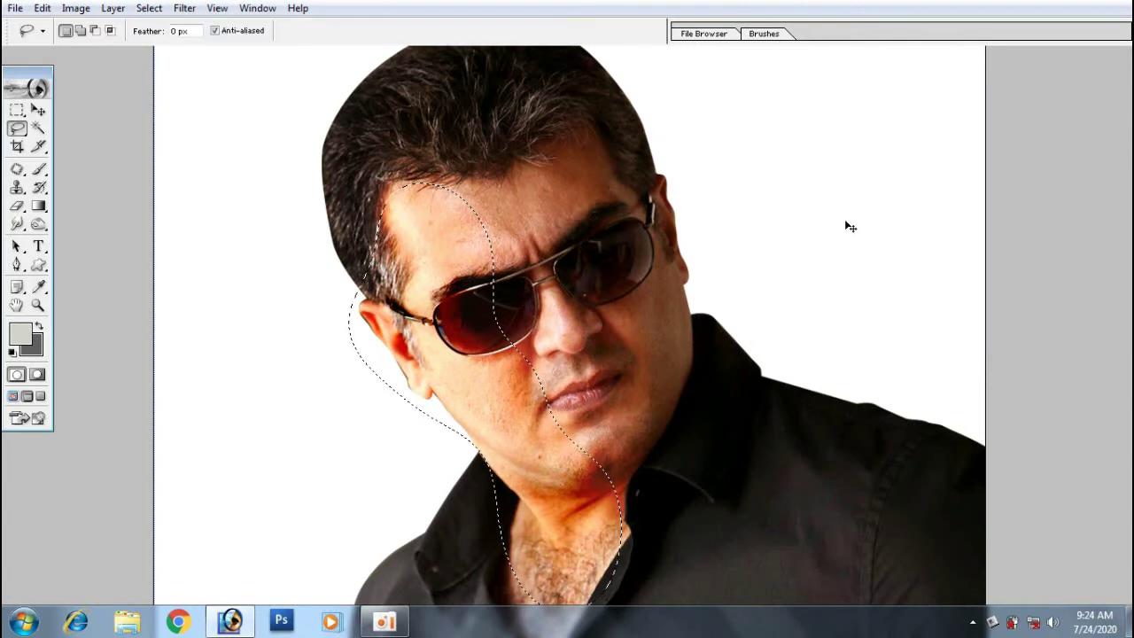
{"action": "key", "text": "ctrl+m"}
{"action": "mouse_move", "coordinate": [946, 193]}
{"action": "left_mouse_down"}
{"action": "mouse_move", "coordinate": [943, 177]}
{"action": "mouse_move", "coordinate": [935, 192]}
{"action": "left_mouse_up"}
{"action": "left_click", "coordinate": [1072, 107]}
- Shift the selection's Color Balance toward cyan and blue at -43/0/+14
{"action": "key", "text": "ctrl+b"}
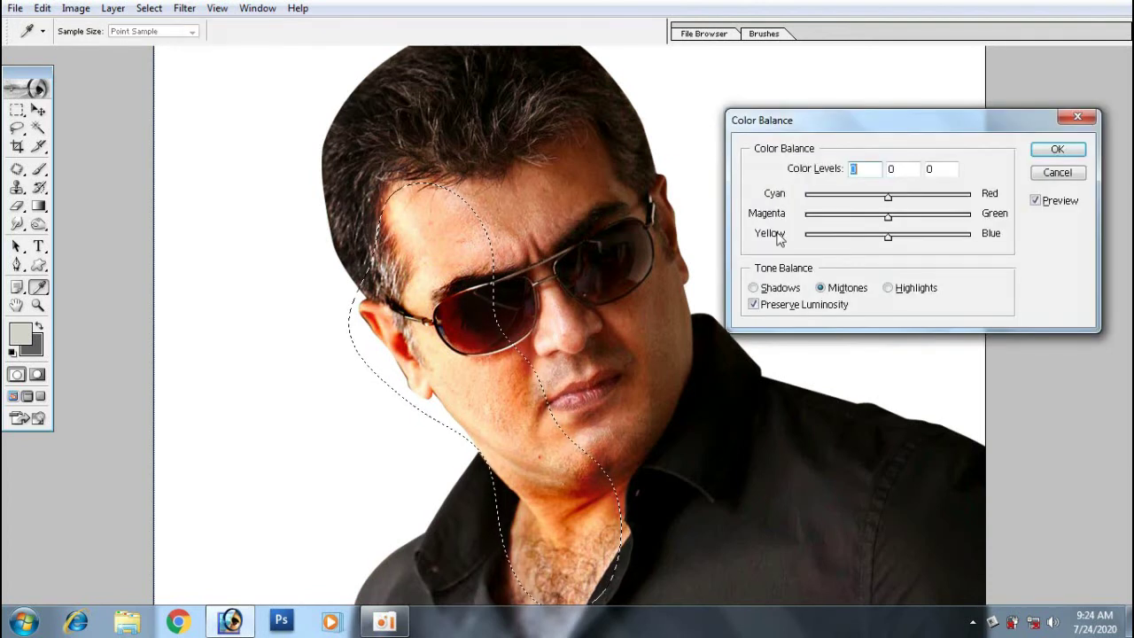
{"action": "left_click", "coordinate": [868, 201]}
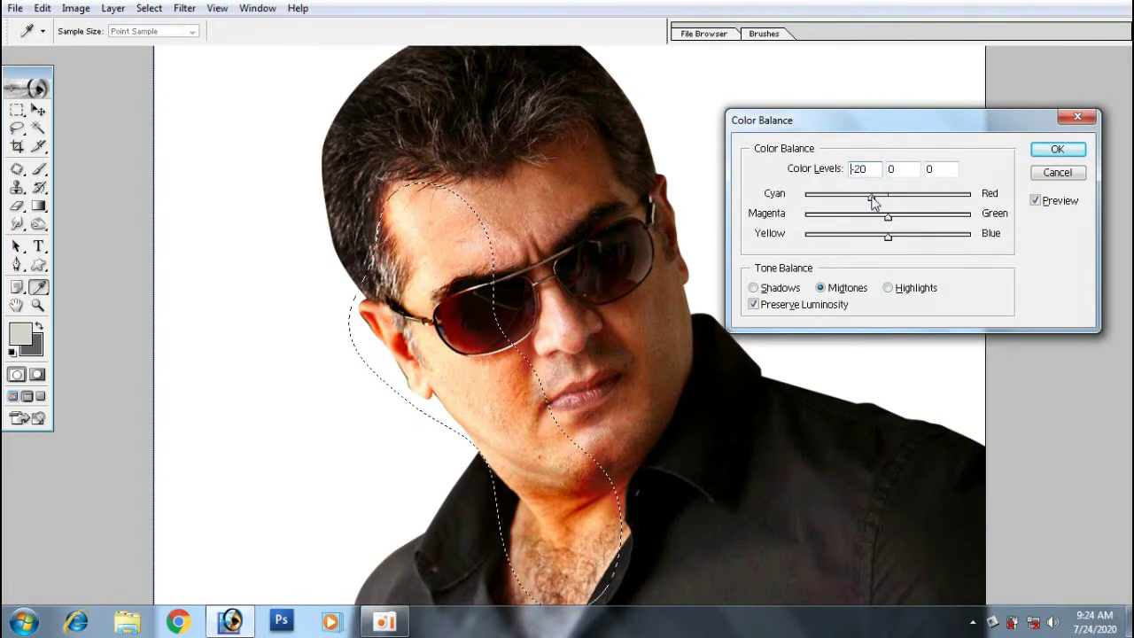
{"action": "left_click_drag", "start_coordinate": [868, 201], "coordinate": [855, 205]}
{"action": "left_click_drag", "start_coordinate": [889, 241], "coordinate": [901, 239]}
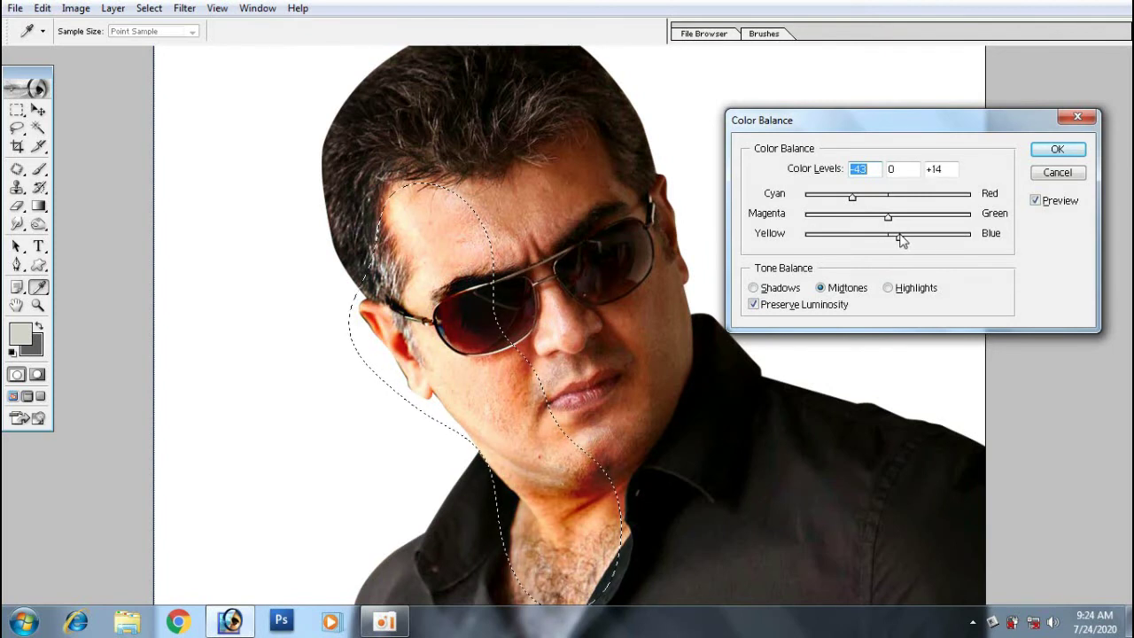
{"action": "left_click", "coordinate": [1044, 152]}
- Deselect, then lasso the right side of the face and feather its edge
{"action": "key", "text": "l"}
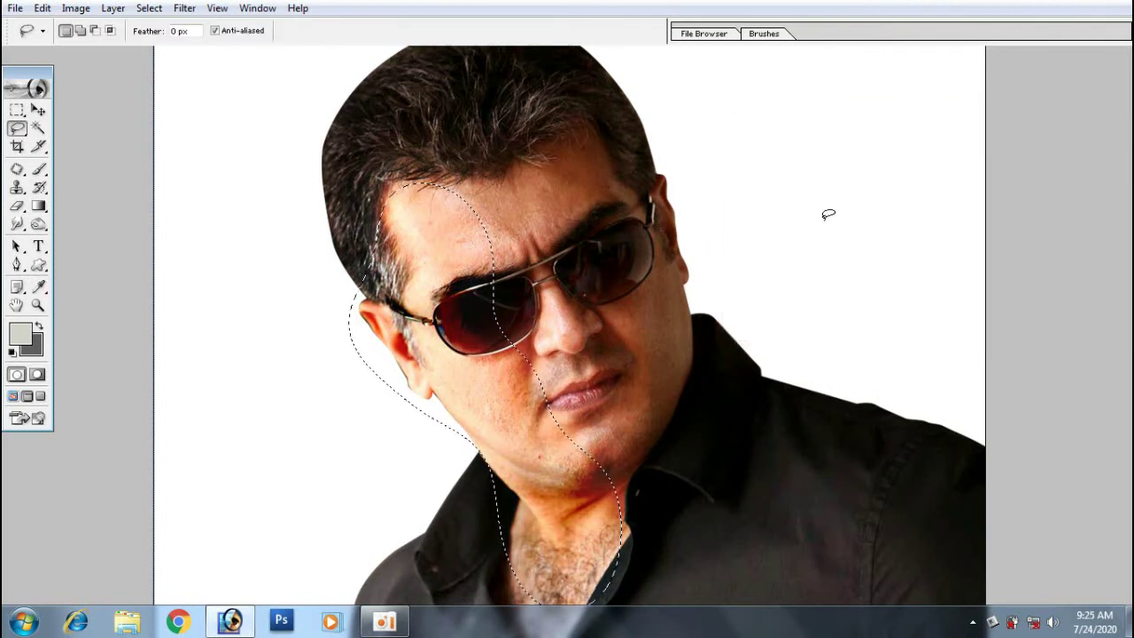
{"action": "key", "text": "ctrl+d"}
{"action": "left_click_drag", "start_coordinate": [641, 97], "coordinate": [489, 204]}
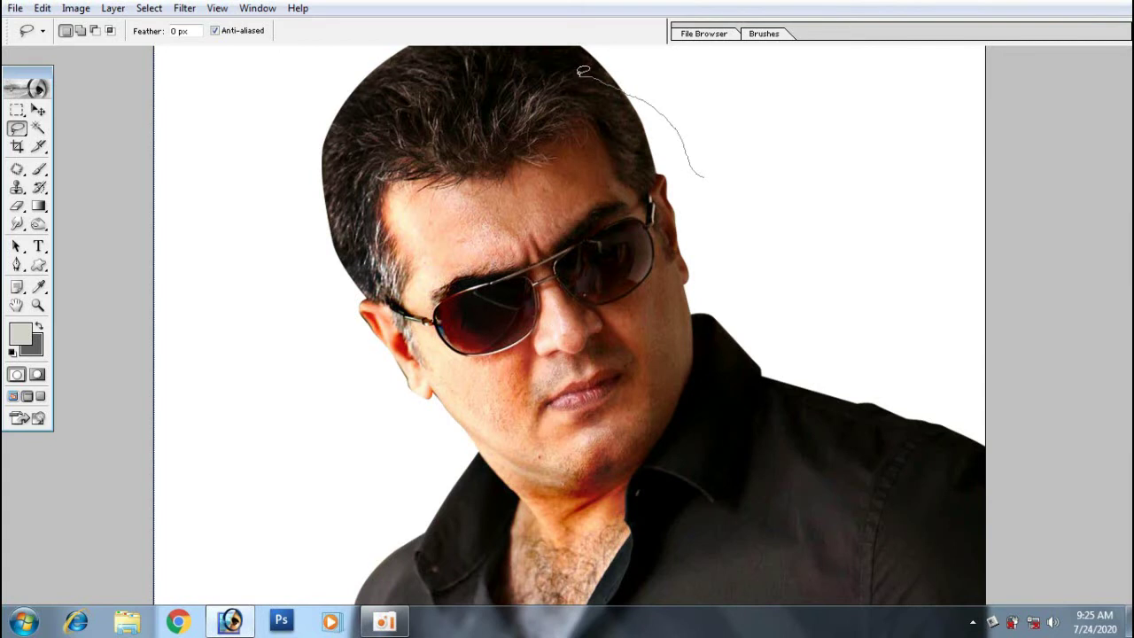
{"action": "left_click_drag", "start_coordinate": [552, 306], "coordinate": [589, 353]}
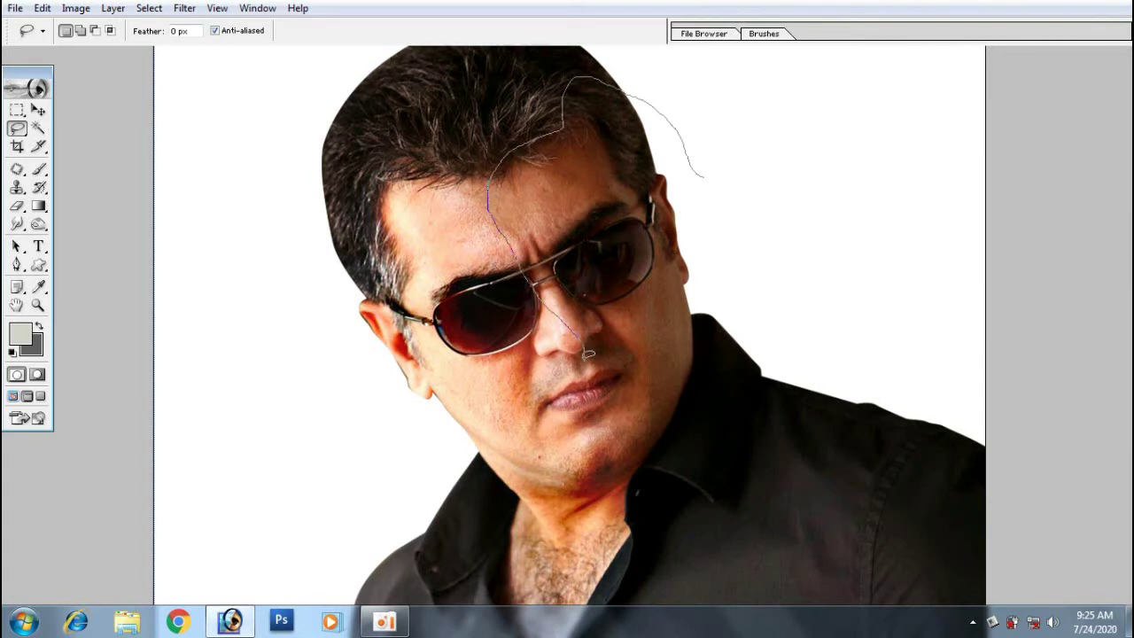
{"action": "left_click_drag", "start_coordinate": [595, 461], "coordinate": [720, 243]}
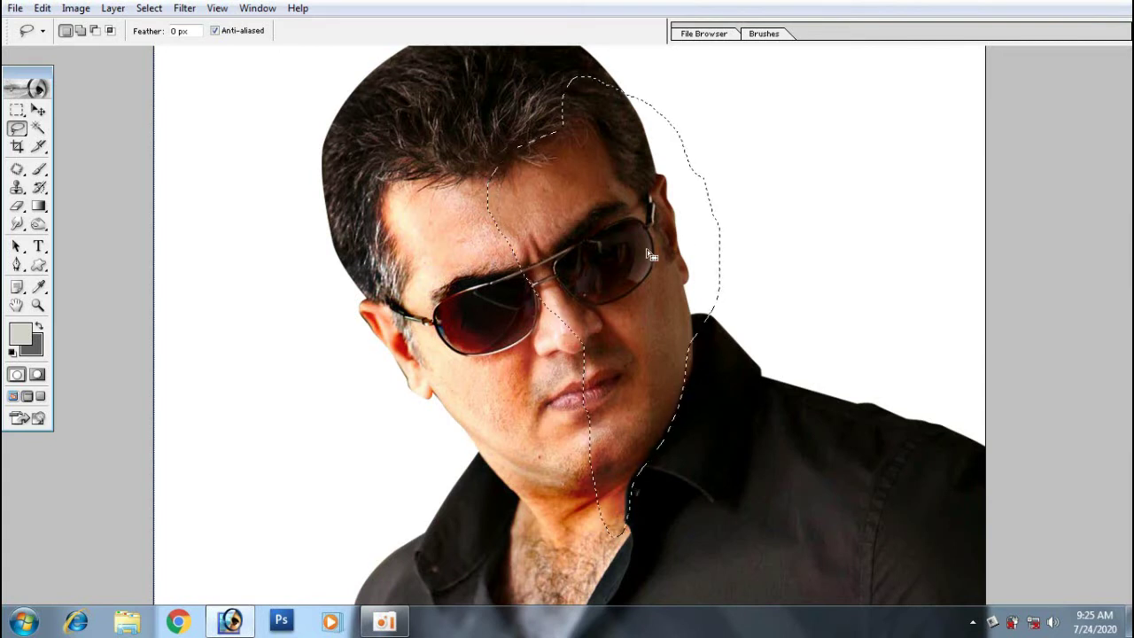
{"action": "right_click", "coordinate": [650, 253]}
{"action": "left_click", "coordinate": [660, 300]}
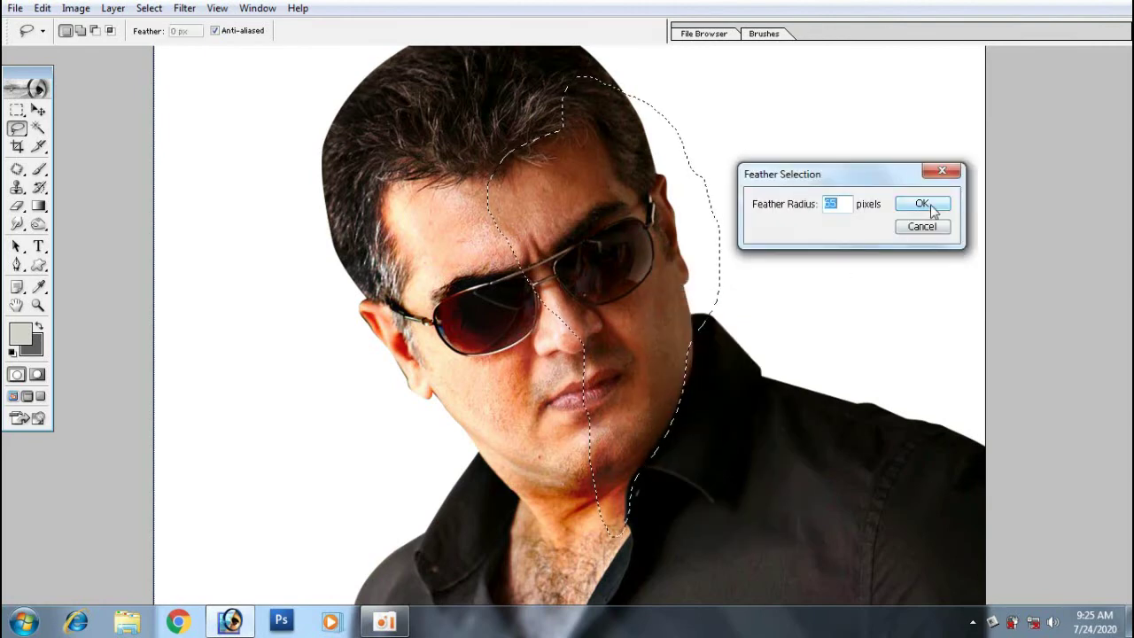
{"action": "left_click", "coordinate": [929, 209]}
- Brighten the selection with Curves, set Color Balance to -14/0/-4, and deselect
{"action": "key", "text": "ctrl+m"}
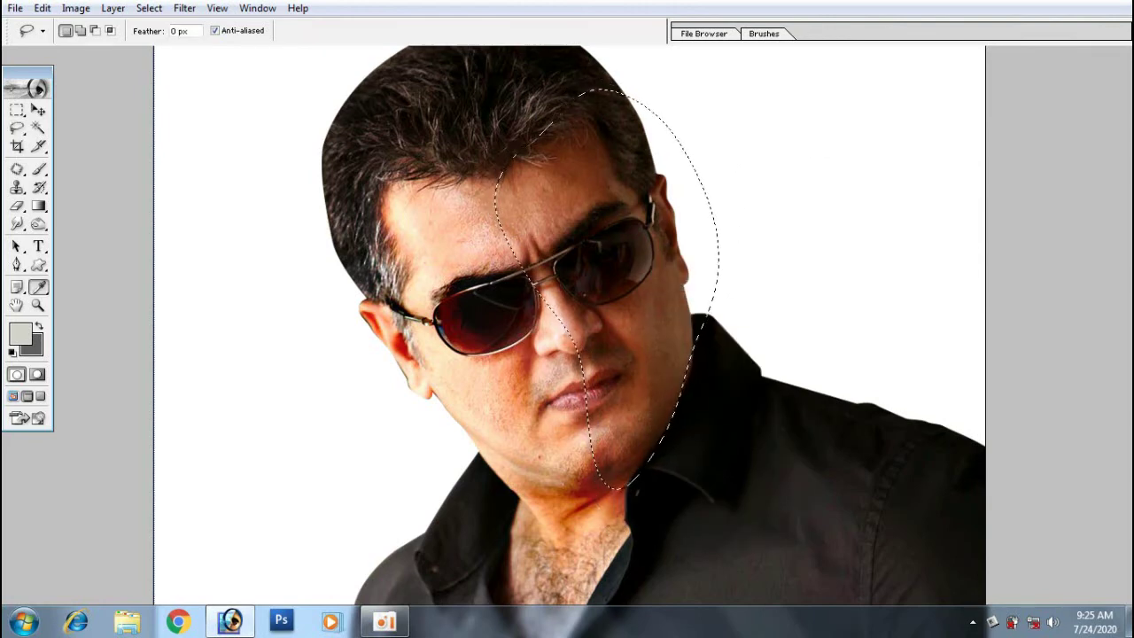
{"action": "left_click_drag", "start_coordinate": [935, 188], "coordinate": [916, 168]}
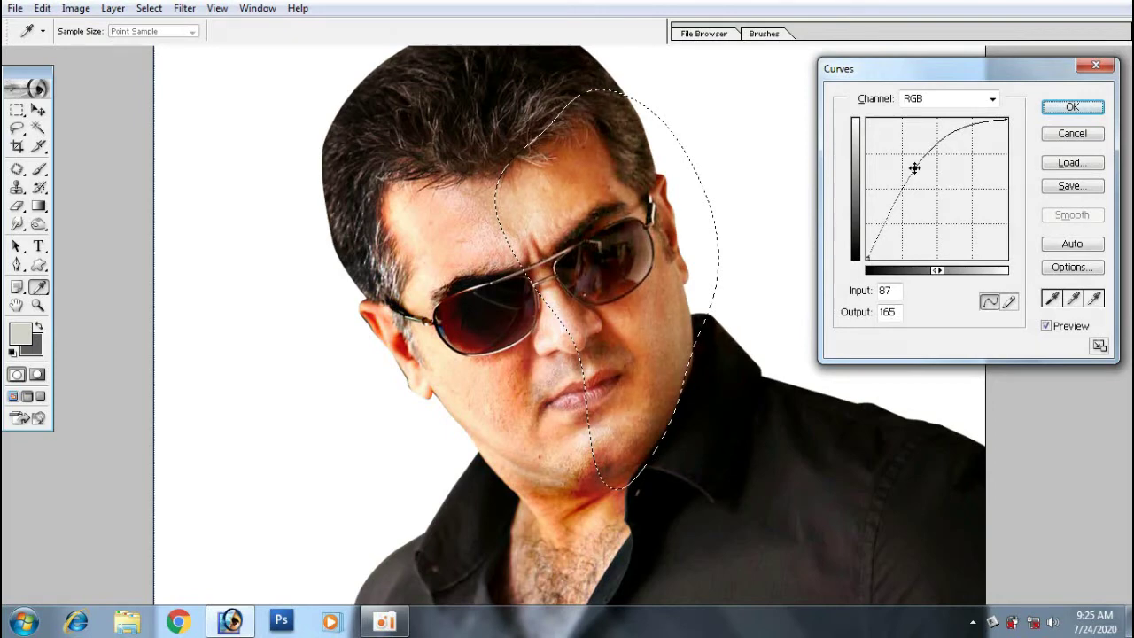
{"action": "left_click", "coordinate": [1072, 106]}
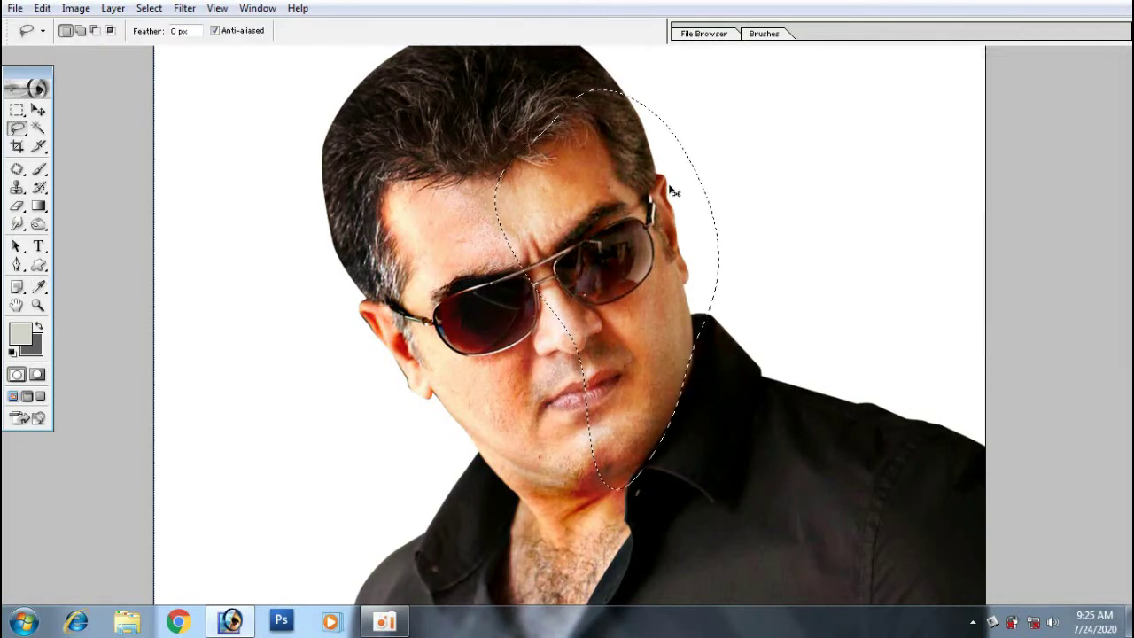
{"action": "key", "text": "ctrl+b"}
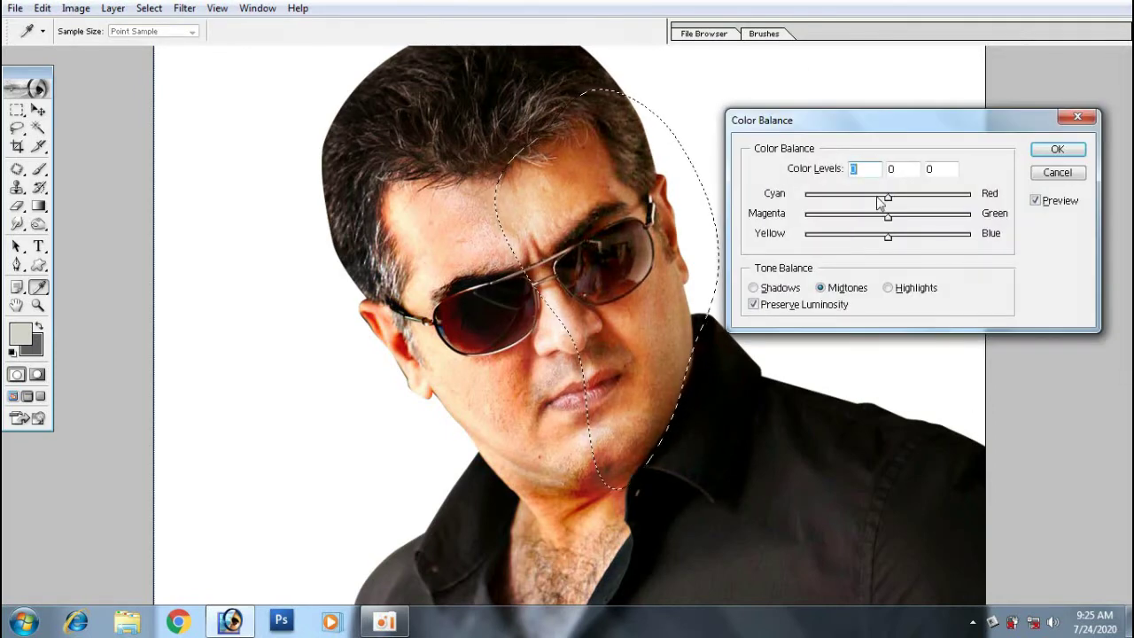
{"action": "left_click_drag", "start_coordinate": [880, 198], "coordinate": [876, 199]}
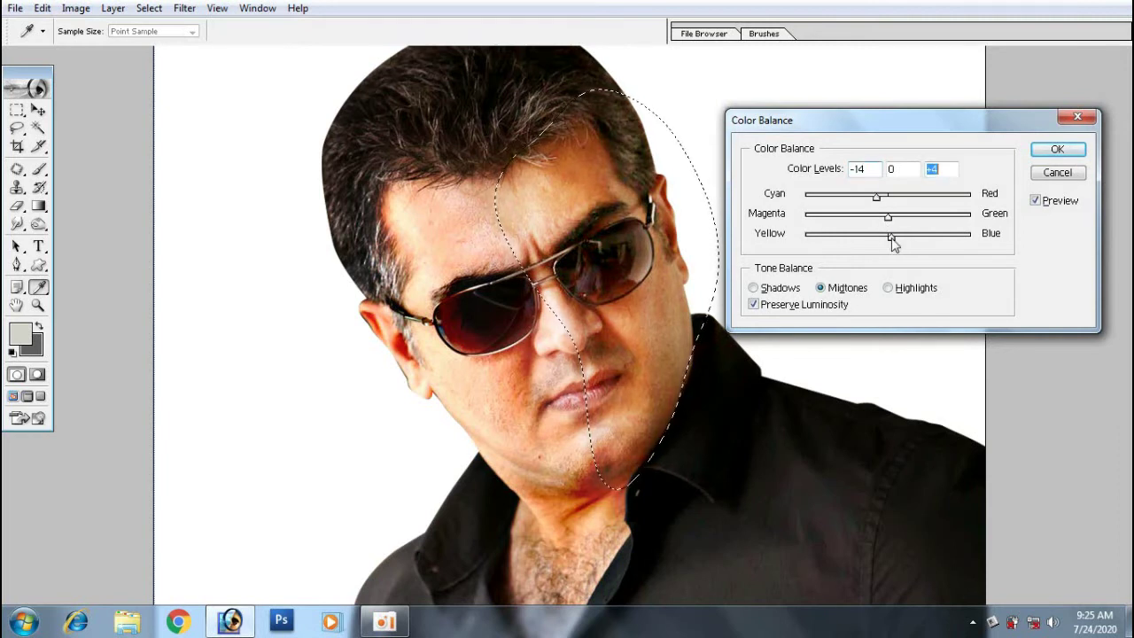
{"action": "left_click", "coordinate": [1057, 150]}
{"action": "left_click", "coordinate": [700, 221]}
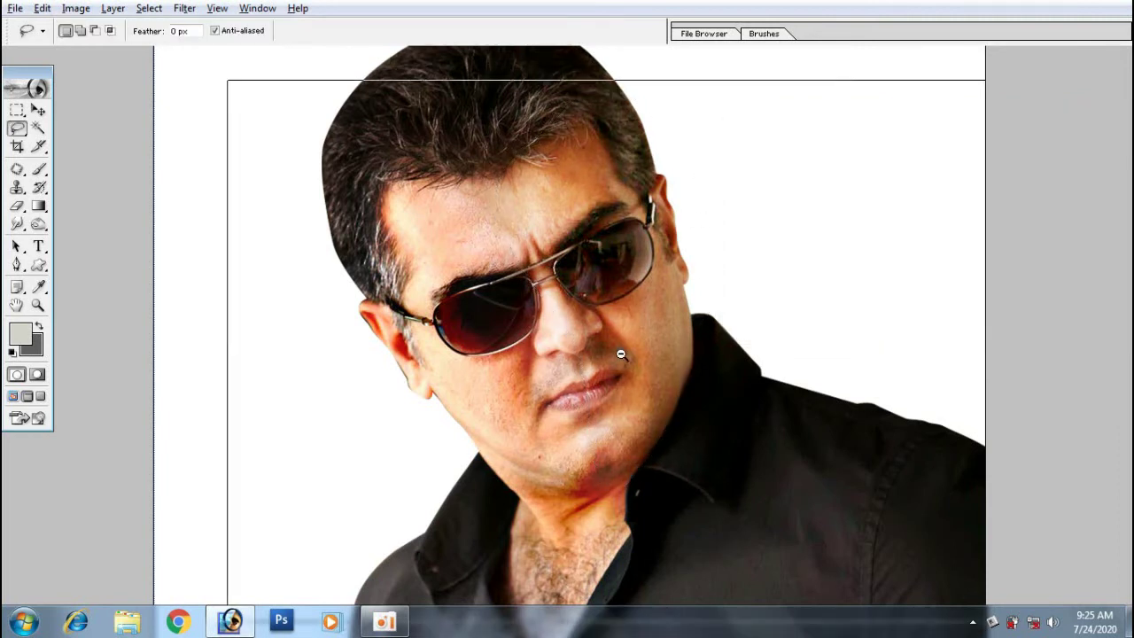
- Zoom out and nudge Layer 1 slightly right and down, cancelling the stray Open dialog
{"action": "key", "text": "ctrl+minus"}
{"action": "key", "text": "ctrl+minus"}
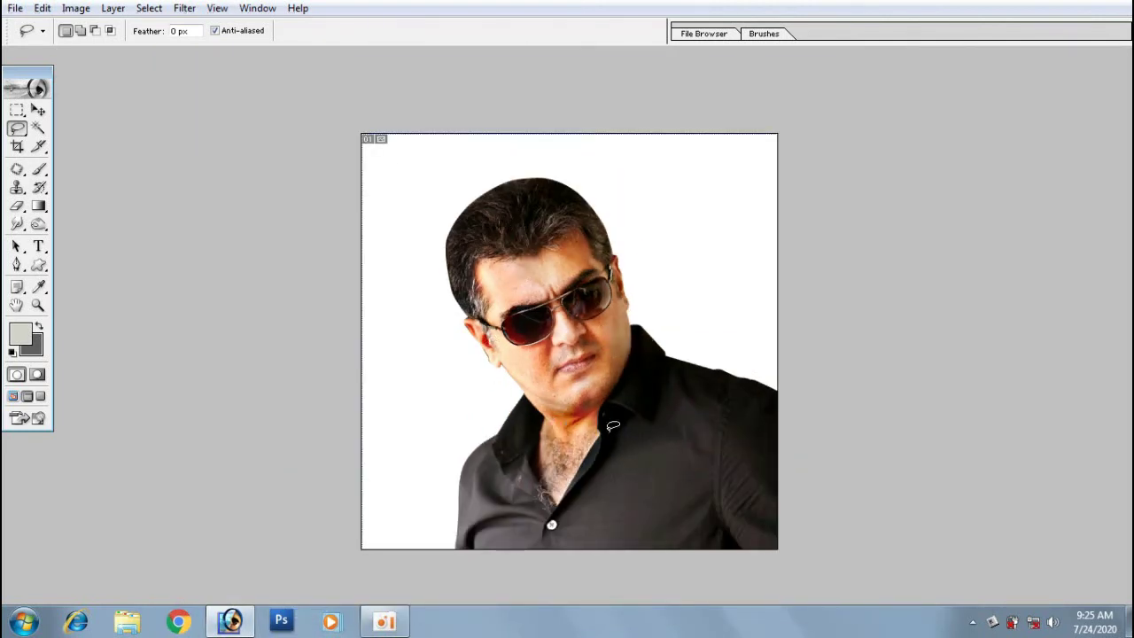
{"action": "key", "text": "v"}
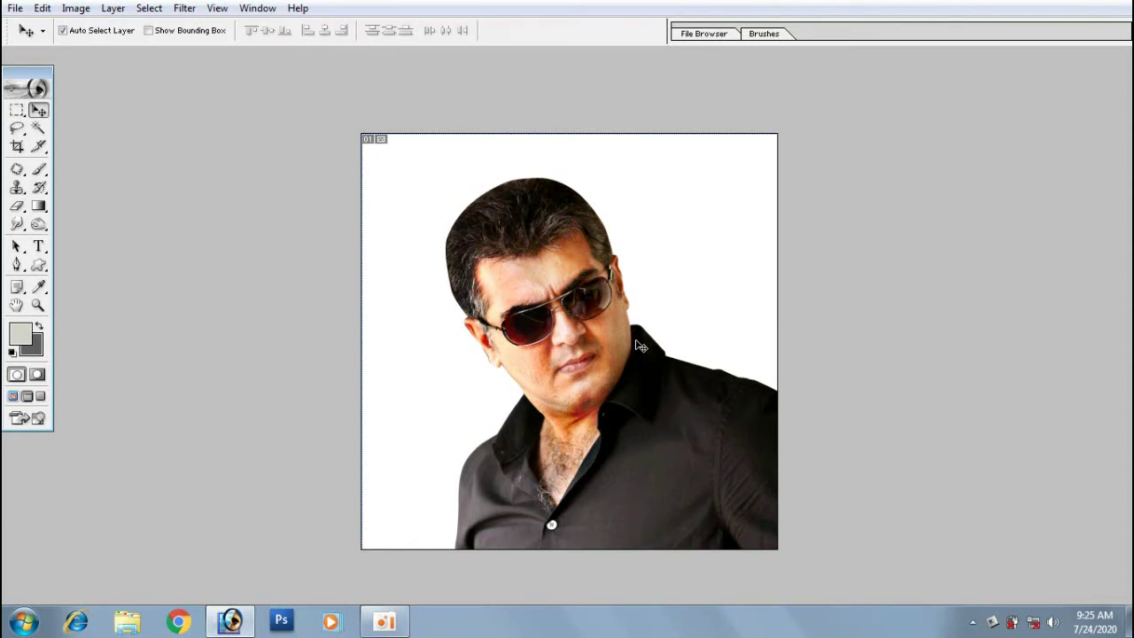
{"action": "left_click_drag", "start_coordinate": [539, 308], "coordinate": [551, 316]}
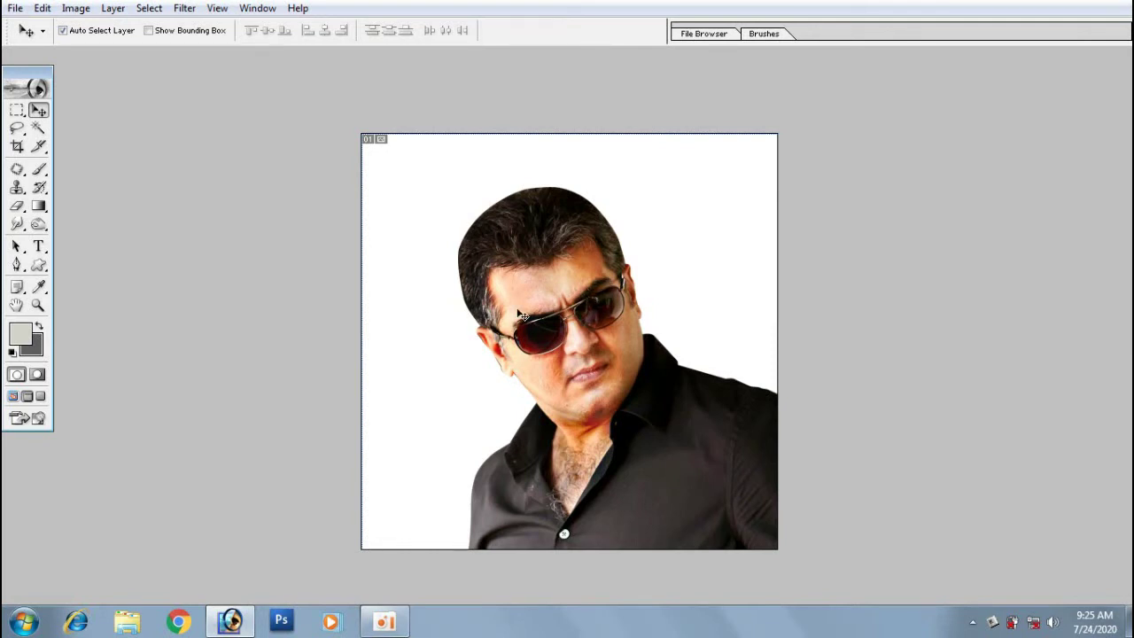
{"action": "key", "text": "ctrl+o"}
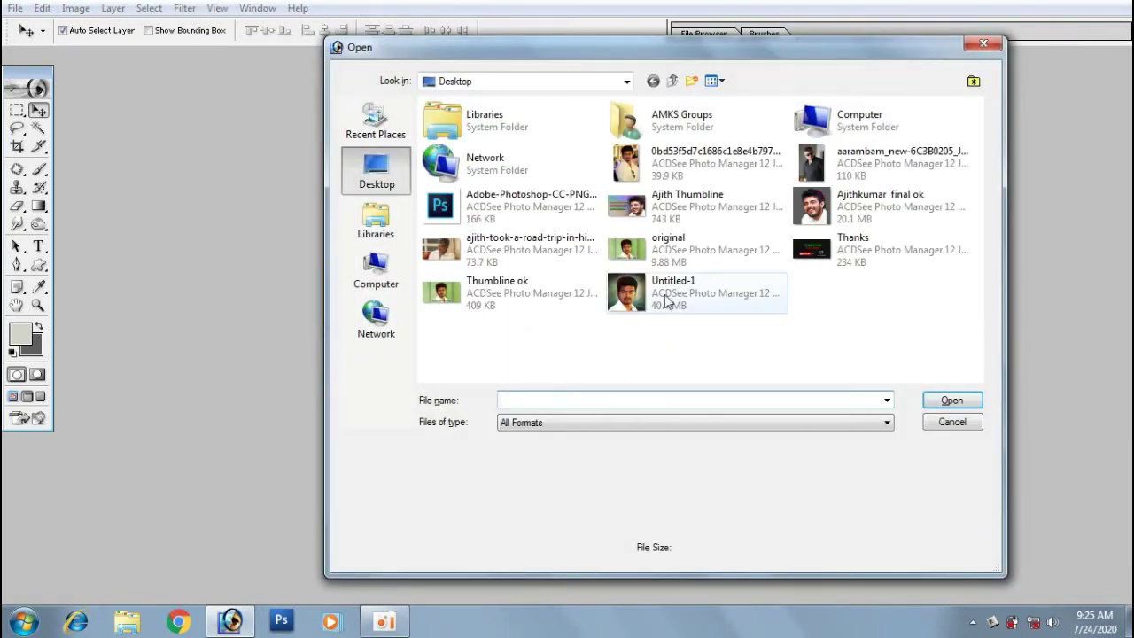
{"action": "left_click", "coordinate": [951, 424]}
- Nudge the portrait a little further, check the layers under it, and show the Layers palette
{"action": "left_click_drag", "start_coordinate": [608, 306], "coordinate": [607, 300]}
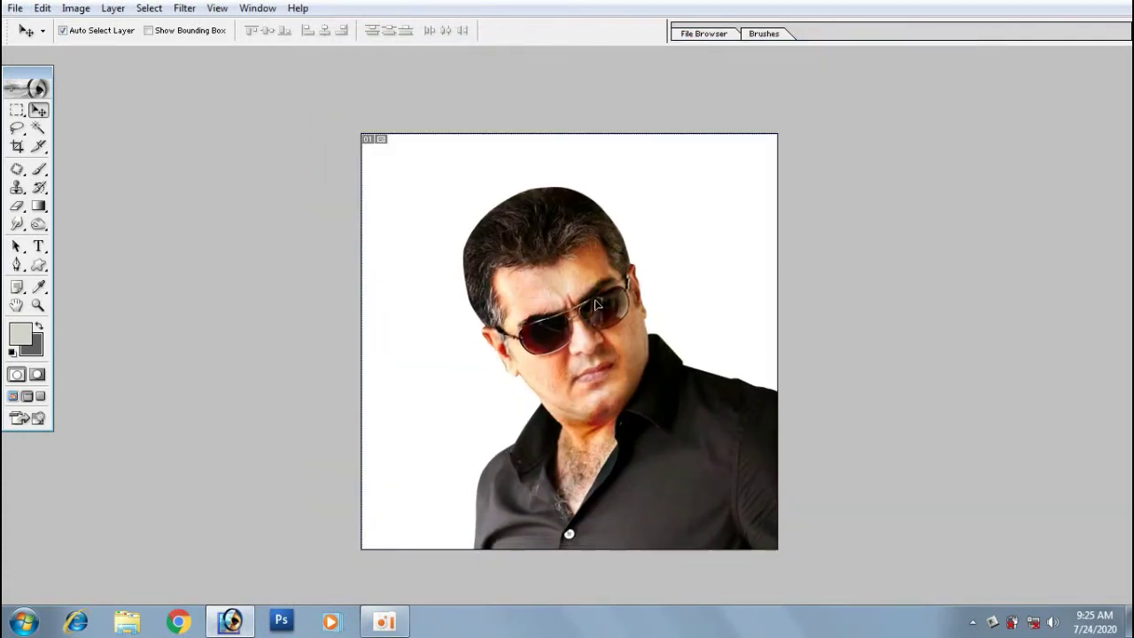
{"action": "right_click", "coordinate": [688, 292]}
{"action": "left_click", "coordinate": [697, 298]}
{"action": "right_click", "coordinate": [703, 292]}
{"action": "left_click", "coordinate": [714, 304]}
{"action": "key", "text": "F7"}
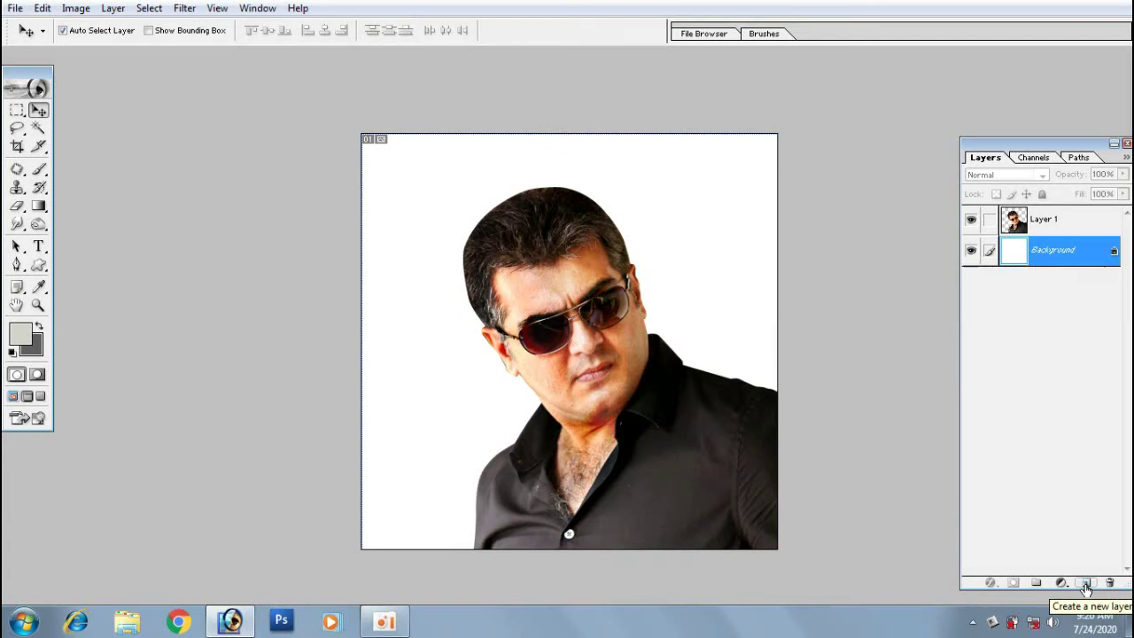
- Add an empty Layer 2 and set the foreground colour to navy #020455
{"action": "left_click", "coordinate": [1085, 584]}
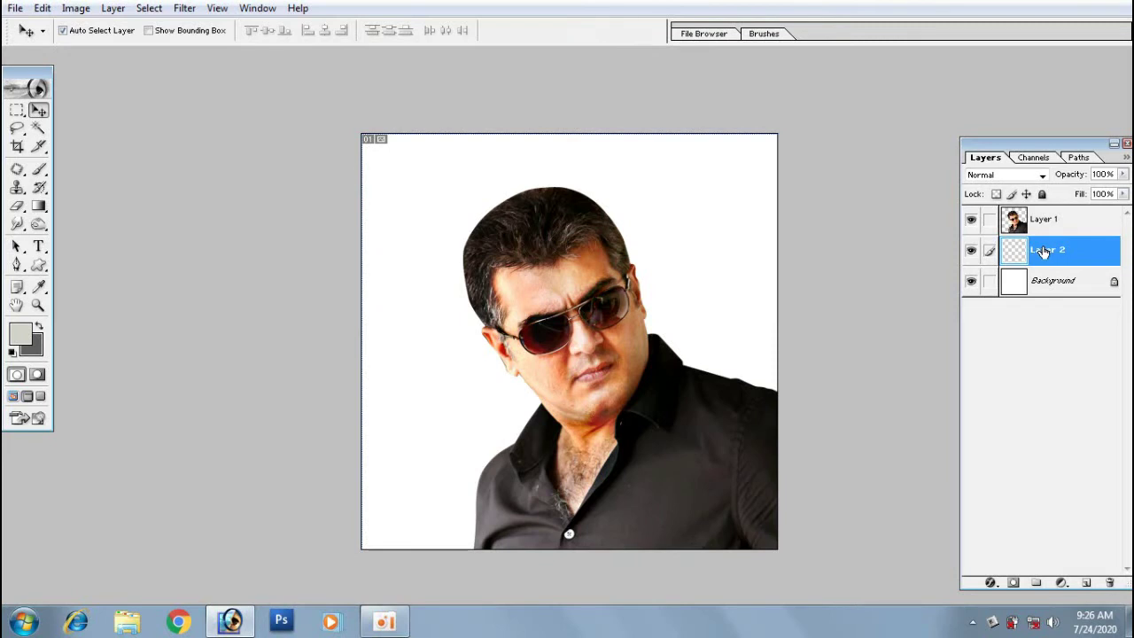
{"action": "left_click", "coordinate": [25, 336]}
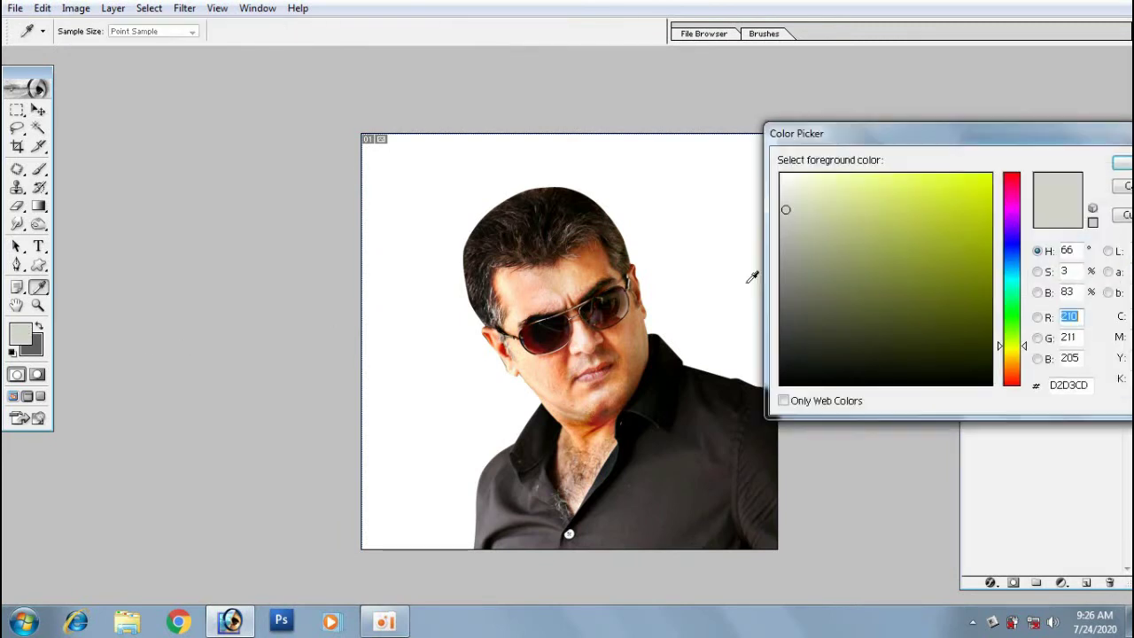
{"action": "left_click_drag", "start_coordinate": [1014, 203], "coordinate": [1011, 162]}
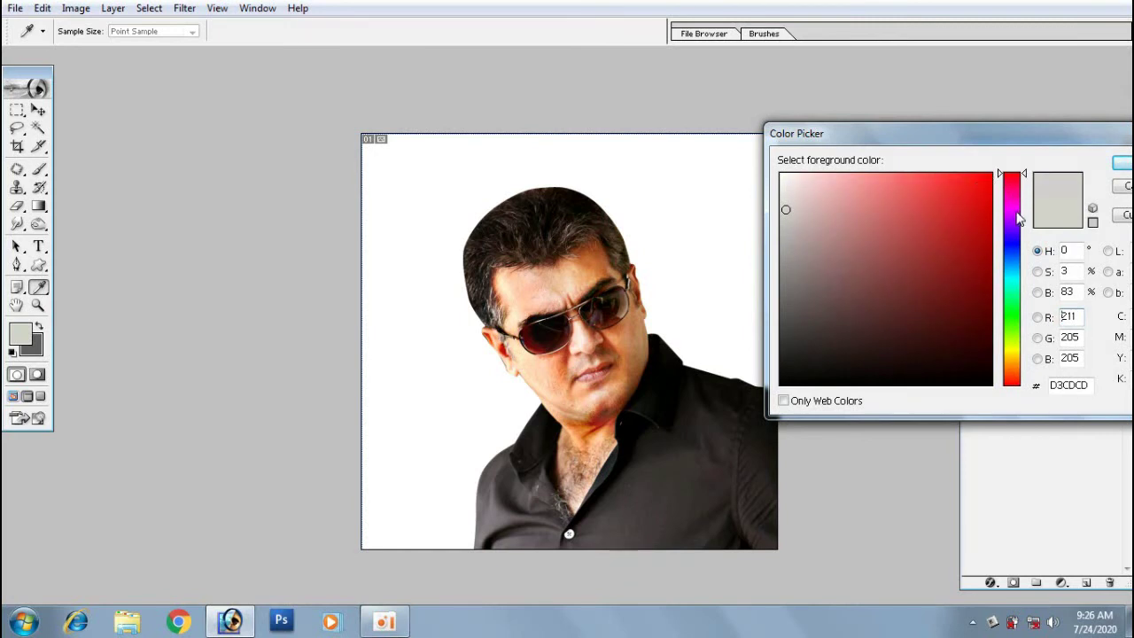
{"action": "left_click_drag", "start_coordinate": [1017, 216], "coordinate": [1015, 245]}
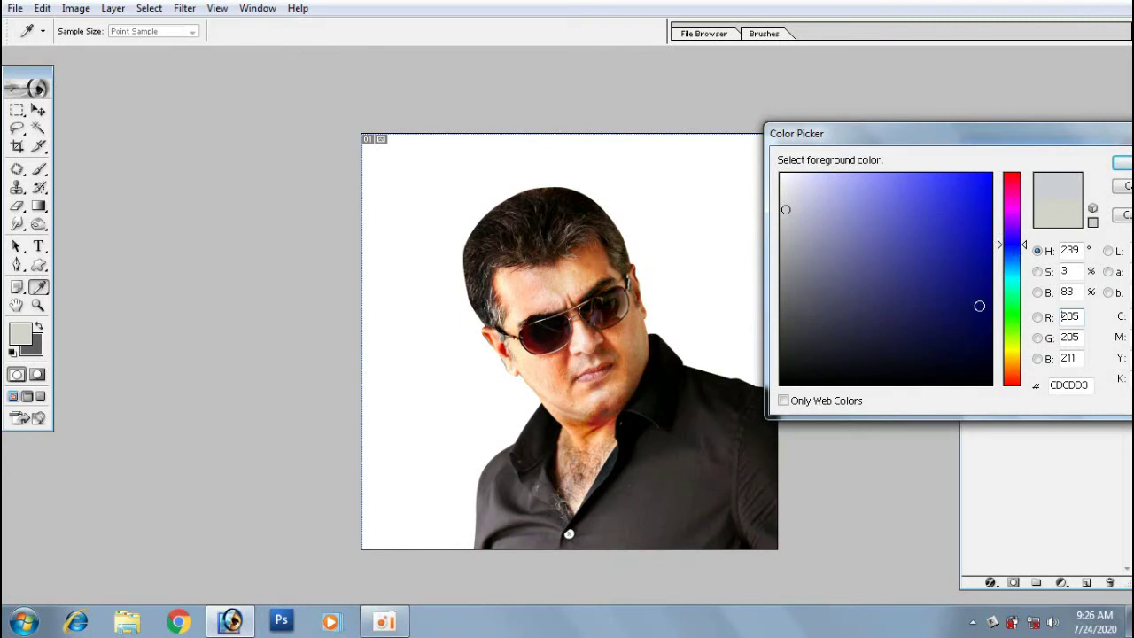
{"action": "left_click", "coordinate": [987, 315]}
{"action": "left_click", "coordinate": [1122, 165]}
- Switch to the Brush tool with opacity and flow both at 70%
{"action": "key", "text": "v"}
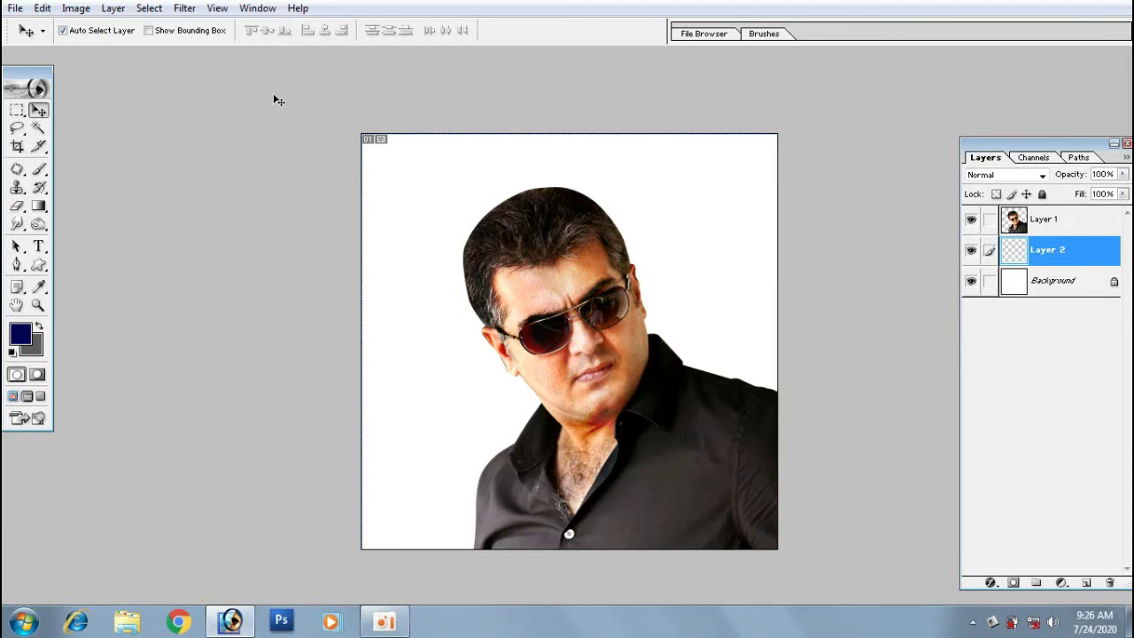
{"action": "key", "text": "b"}
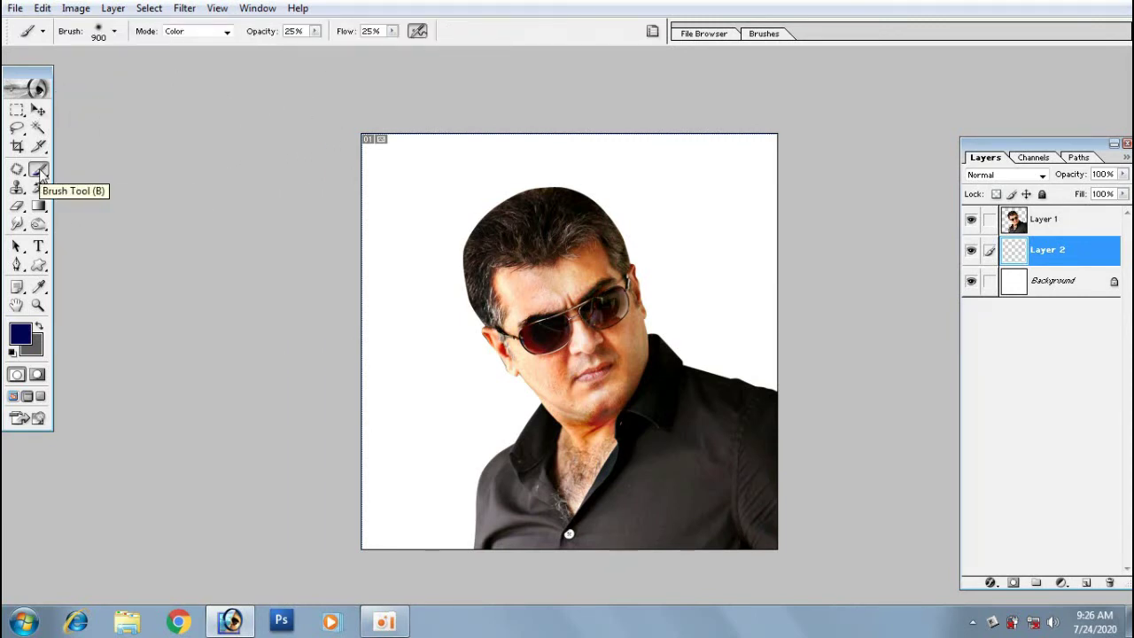
{"action": "left_click", "coordinate": [301, 33]}
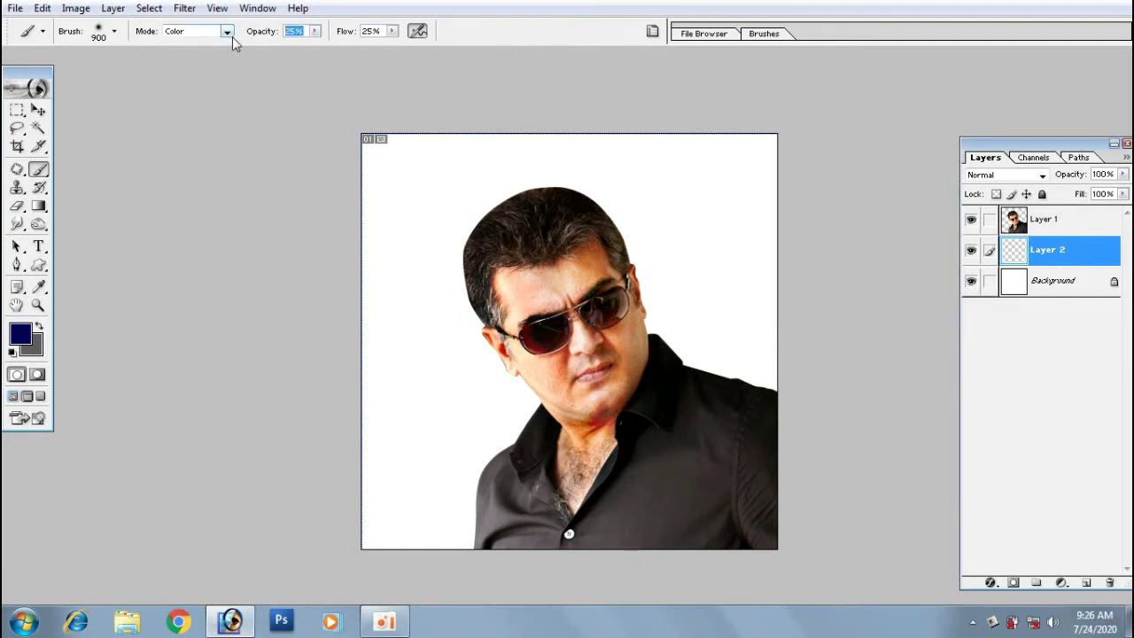
{"action": "type", "text": "70"}
{"action": "key", "text": "Tab"}
{"action": "type", "text": "70"}
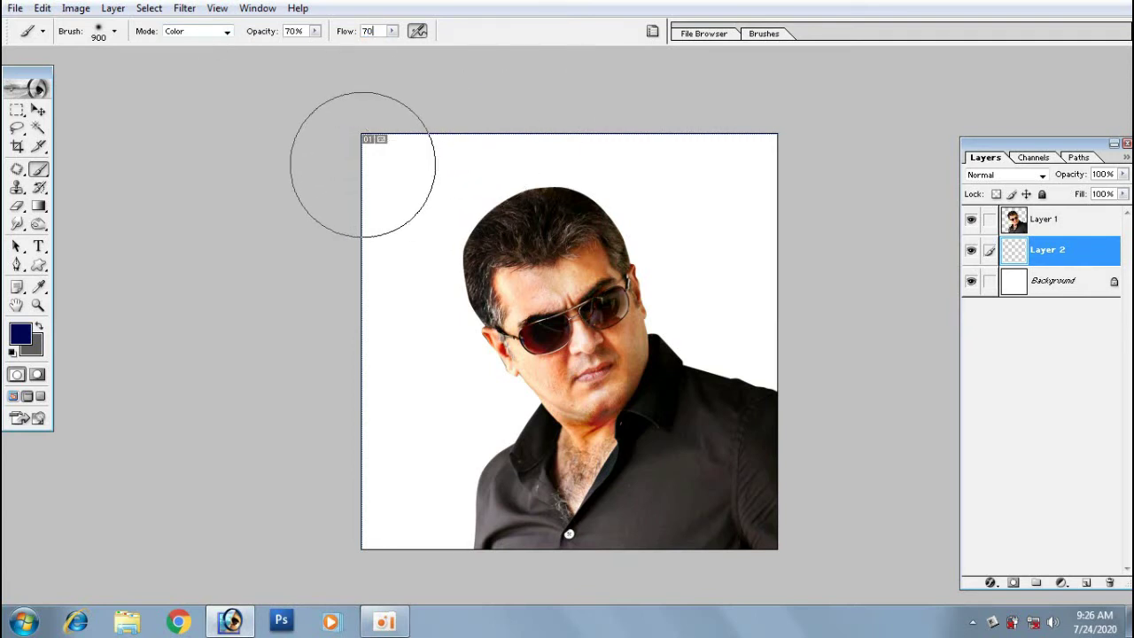
- Paint navy across the top and a lighter sky blue across the middle of Layer 2
{"action": "mouse_move", "coordinate": [362, 162]}
{"action": "left_mouse_down"}
{"action": "mouse_move", "coordinate": [461, 147]}
{"action": "mouse_move", "coordinate": [683, 76]}
{"action": "mouse_move", "coordinate": [393, 115]}
{"action": "mouse_move", "coordinate": [797, 96]}
{"action": "mouse_move", "coordinate": [308, 115]}
{"action": "mouse_move", "coordinate": [785, 101]}
{"action": "mouse_move", "coordinate": [417, 114]}
{"action": "mouse_move", "coordinate": [827, 136]}
{"action": "mouse_move", "coordinate": [309, 96]}
{"action": "mouse_move", "coordinate": [694, 119]}
{"action": "mouse_move", "coordinate": [375, 119]}
{"action": "left_mouse_up"}
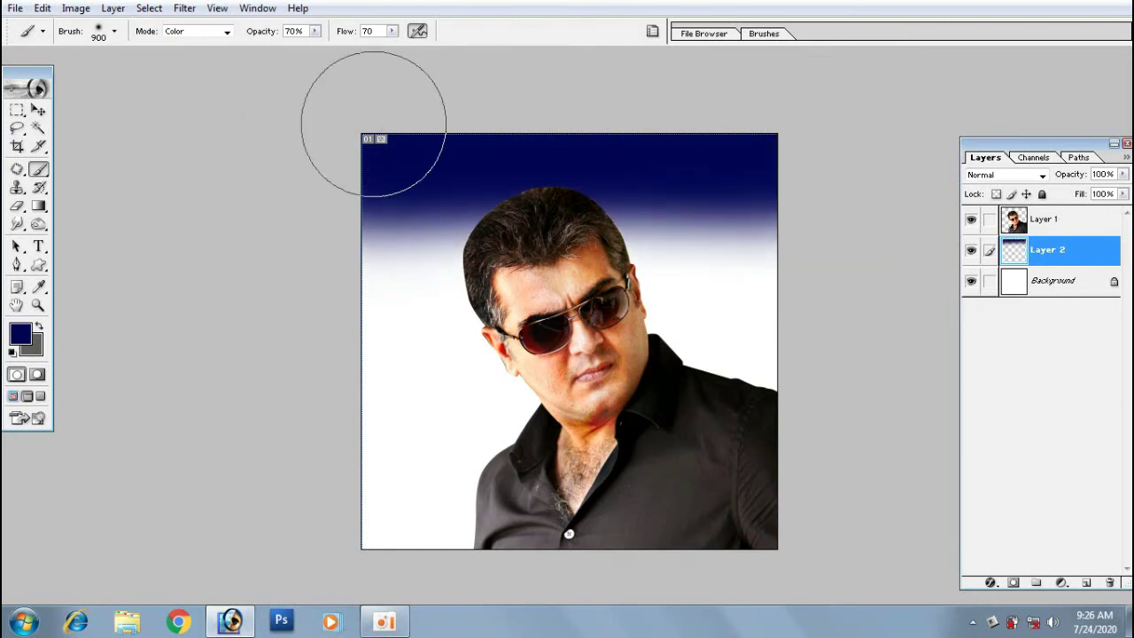
{"action": "left_click", "coordinate": [22, 334]}
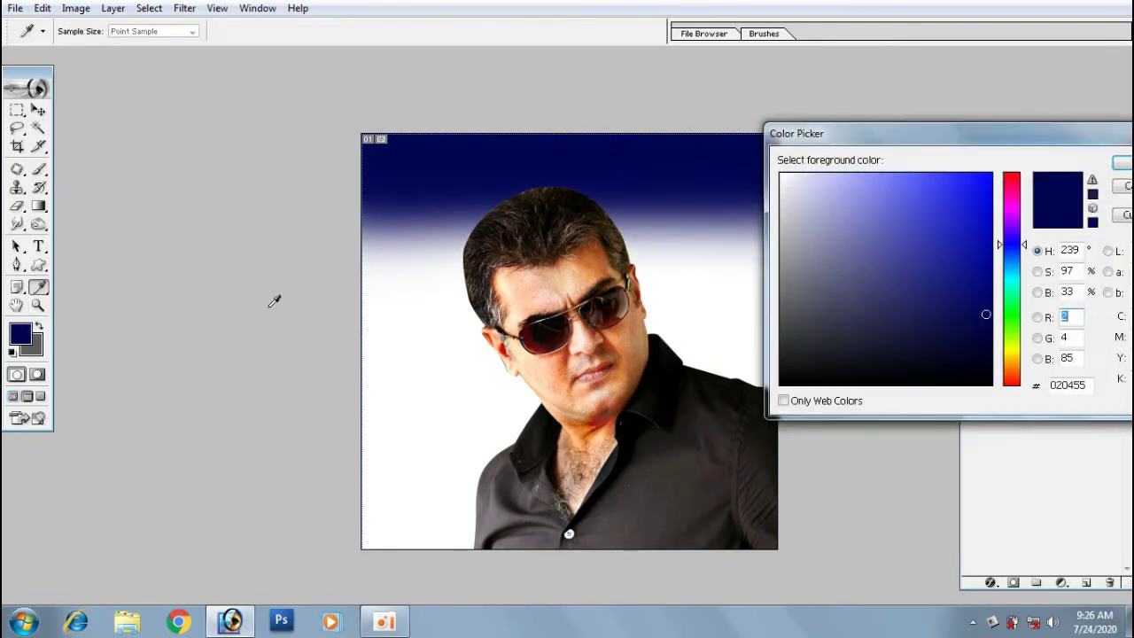
{"action": "mouse_move", "coordinate": [1009, 257]}
{"action": "left_mouse_down"}
{"action": "mouse_move", "coordinate": [1005, 266]}
{"action": "mouse_move", "coordinate": [988, 225]}
{"action": "left_mouse_up"}
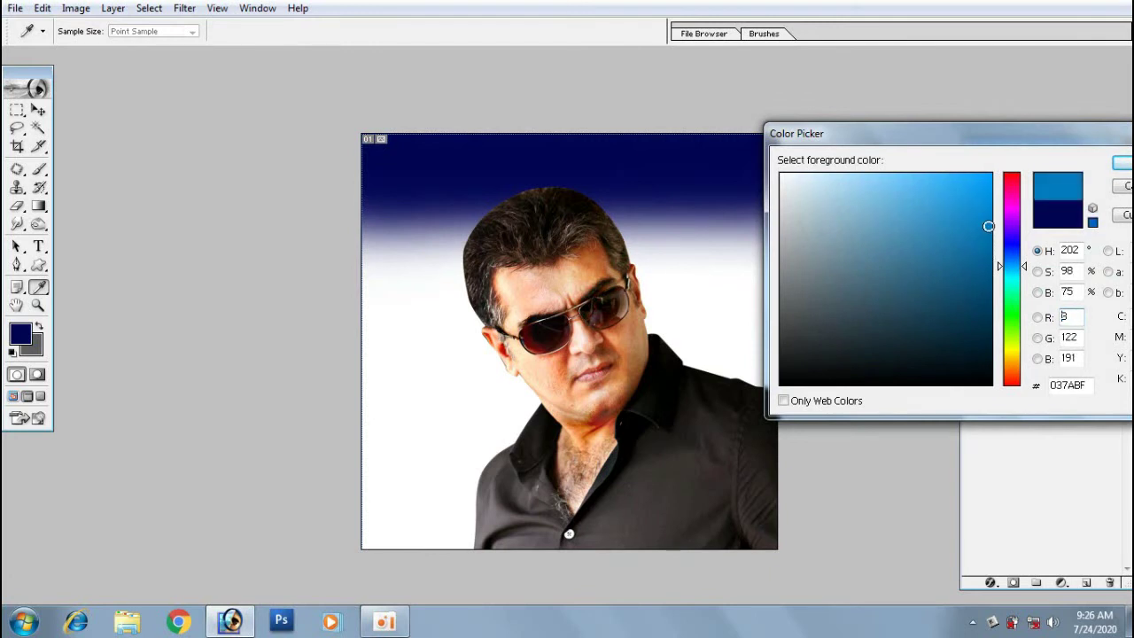
{"action": "left_click", "coordinate": [1121, 163]}
{"action": "key", "text": "b"}
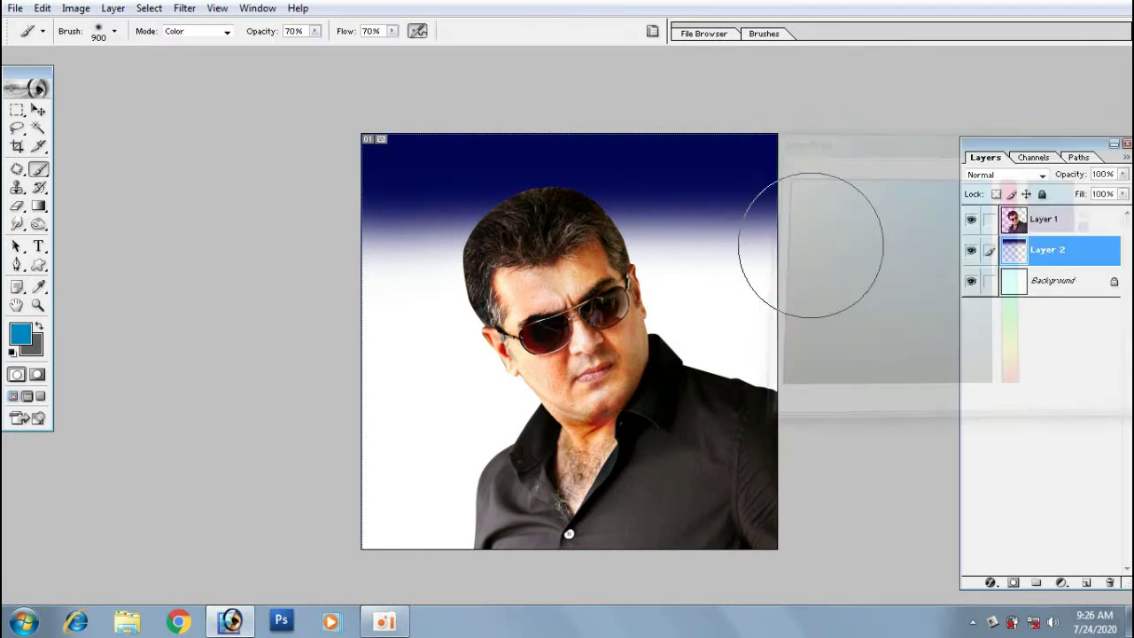
{"action": "mouse_move", "coordinate": [793, 249]}
{"action": "left_mouse_down"}
{"action": "mouse_move", "coordinate": [346, 291]}
{"action": "mouse_move", "coordinate": [405, 265]}
{"action": "mouse_move", "coordinate": [780, 262]}
{"action": "mouse_move", "coordinate": [299, 292]}
{"action": "mouse_move", "coordinate": [709, 274]}
{"action": "mouse_move", "coordinate": [660, 275]}
{"action": "mouse_move", "coordinate": [855, 297]}
{"action": "mouse_move", "coordinate": [443, 291]}
{"action": "mouse_move", "coordinate": [798, 291]}
{"action": "mouse_move", "coordinate": [284, 307]}
{"action": "left_mouse_up"}
- Pick a bright yellow and paint it across the lower background
{"action": "left_click", "coordinate": [21, 334]}
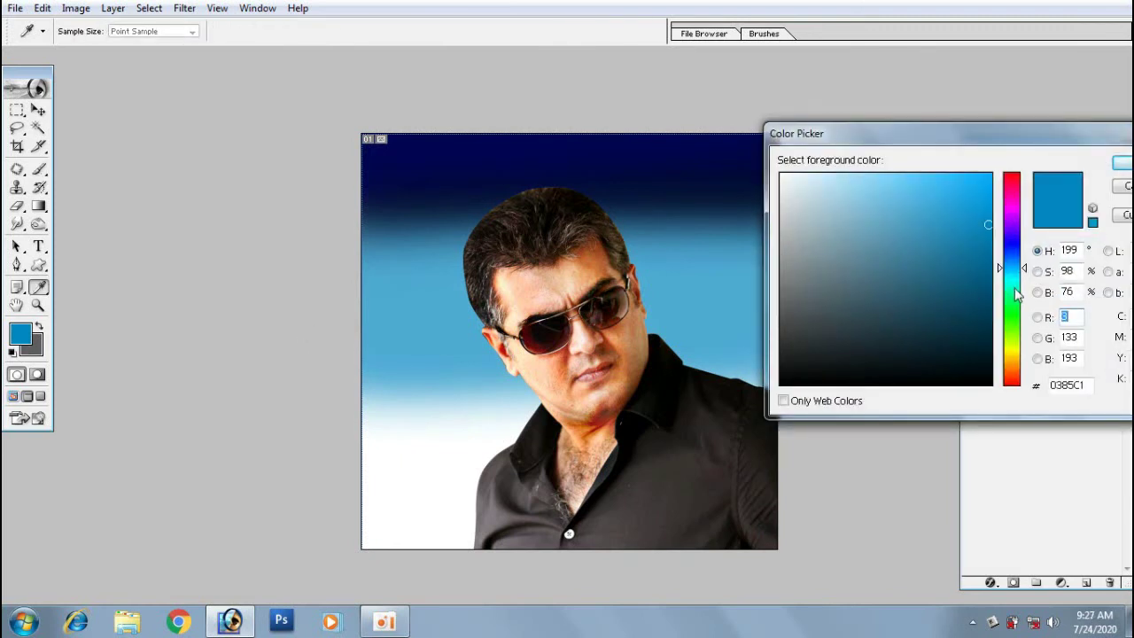
{"action": "left_click_drag", "start_coordinate": [1015, 344], "coordinate": [1017, 364]}
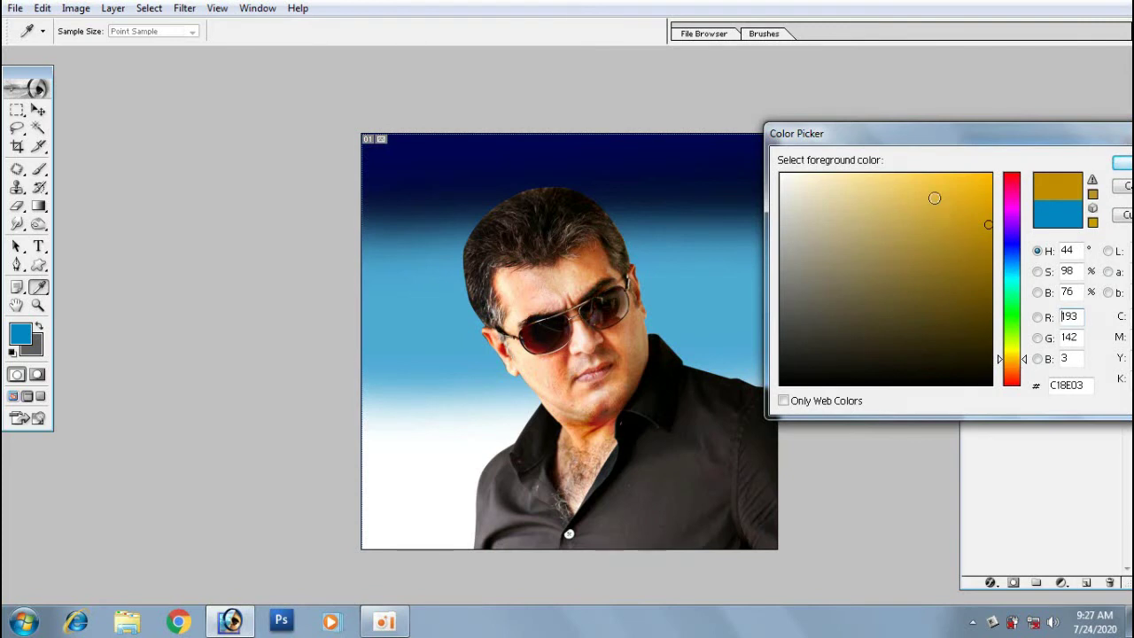
{"action": "left_click_drag", "start_coordinate": [934, 195], "coordinate": [921, 175]}
{"action": "left_click", "coordinate": [1121, 163]}
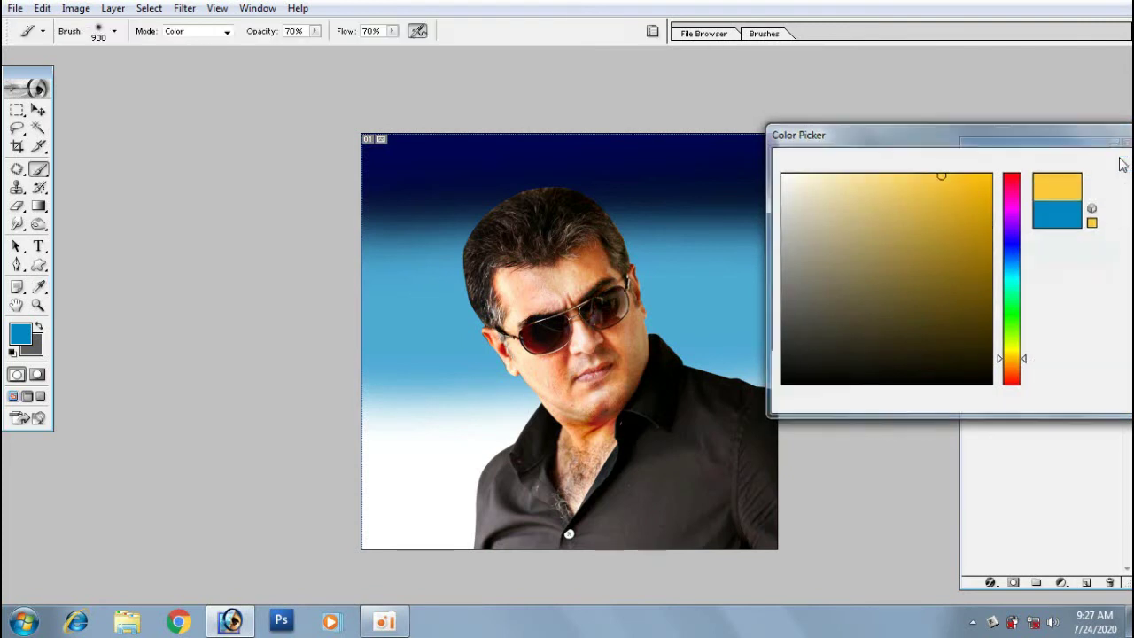
{"action": "left_click_drag", "start_coordinate": [417, 481], "coordinate": [291, 473]}
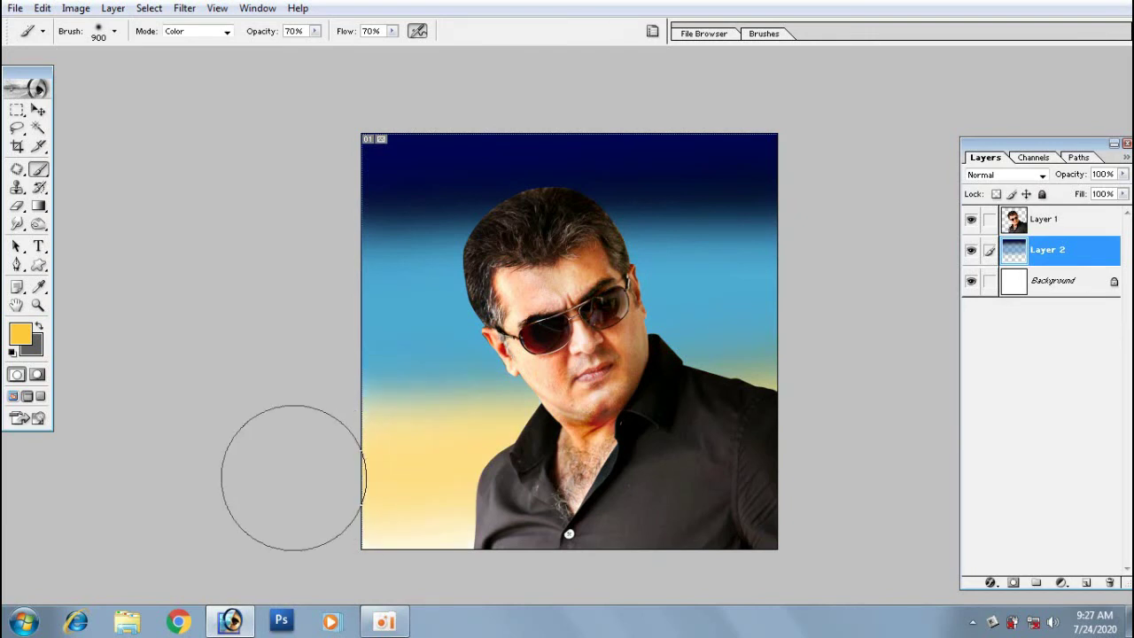
{"action": "mouse_move", "coordinate": [506, 540]}
{"action": "left_mouse_down"}
{"action": "mouse_move", "coordinate": [355, 556]}
{"action": "mouse_move", "coordinate": [787, 469]}
{"action": "mouse_move", "coordinate": [380, 481]}
{"action": "mouse_move", "coordinate": [830, 431]}
{"action": "mouse_move", "coordinate": [423, 459]}
{"action": "left_mouse_up"}
{"action": "key", "text": "v"}
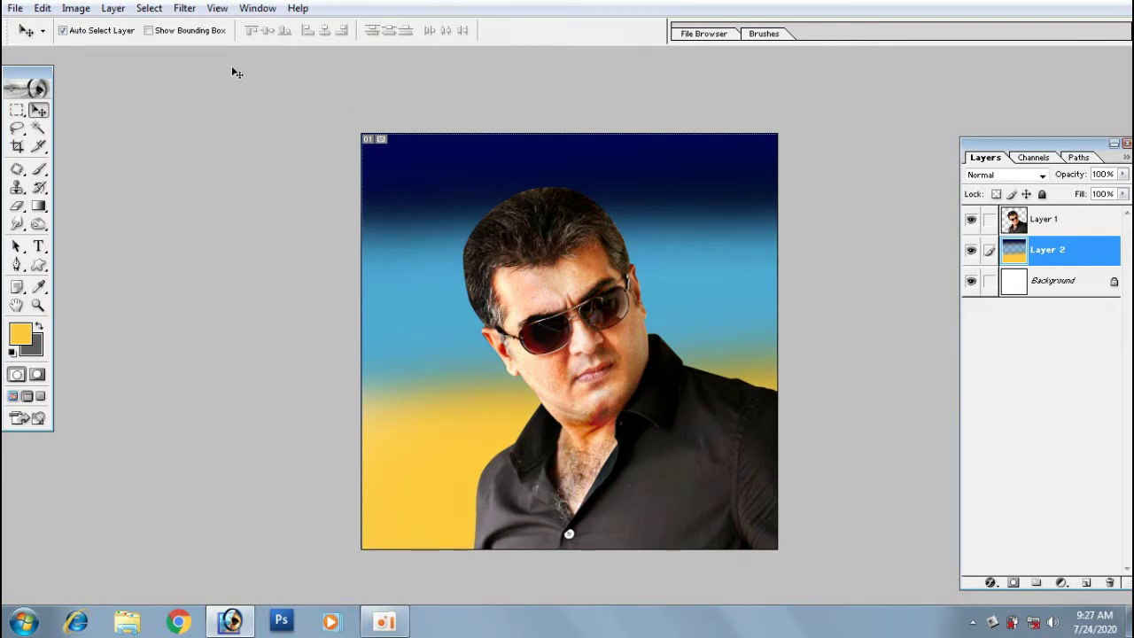
- Apply a 250-pixel Gaussian Blur to the Layer 2 painted background
{"action": "left_click", "coordinate": [186, 11]}
{"action": "mouse_move", "coordinate": [230, 131]}
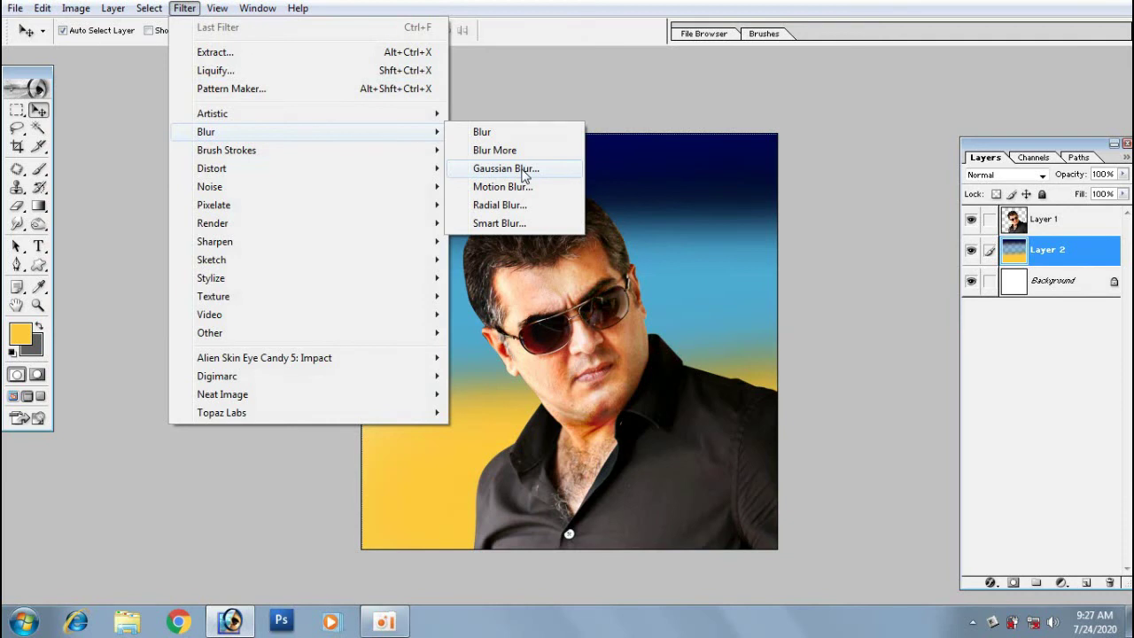
{"action": "left_click", "coordinate": [524, 175]}
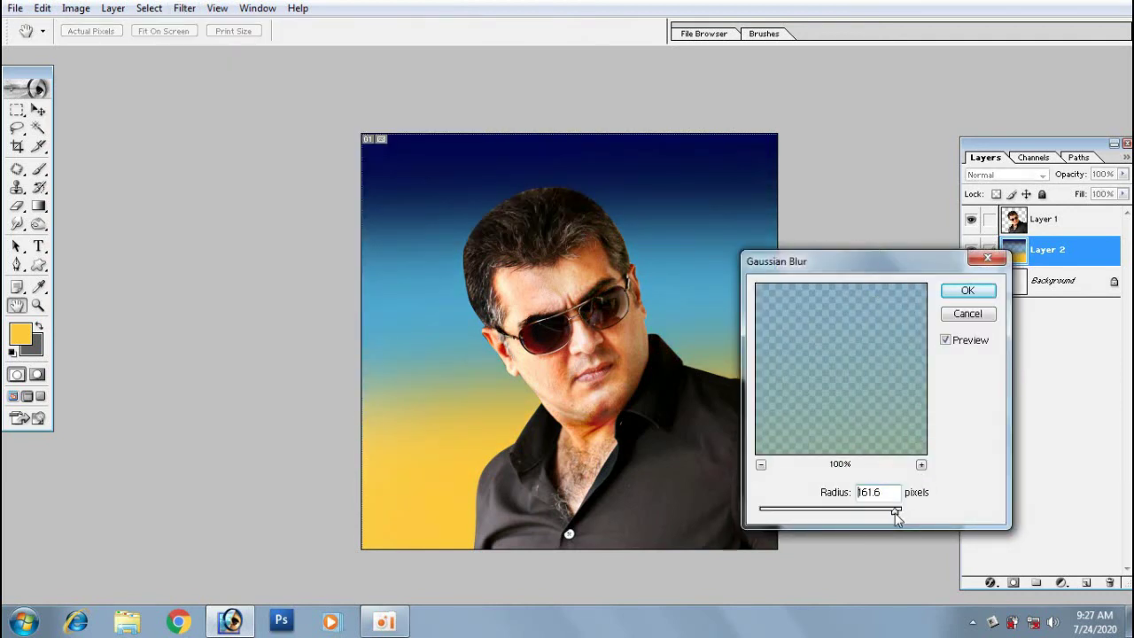
{"action": "left_click_drag", "start_coordinate": [898, 517], "coordinate": [949, 519]}
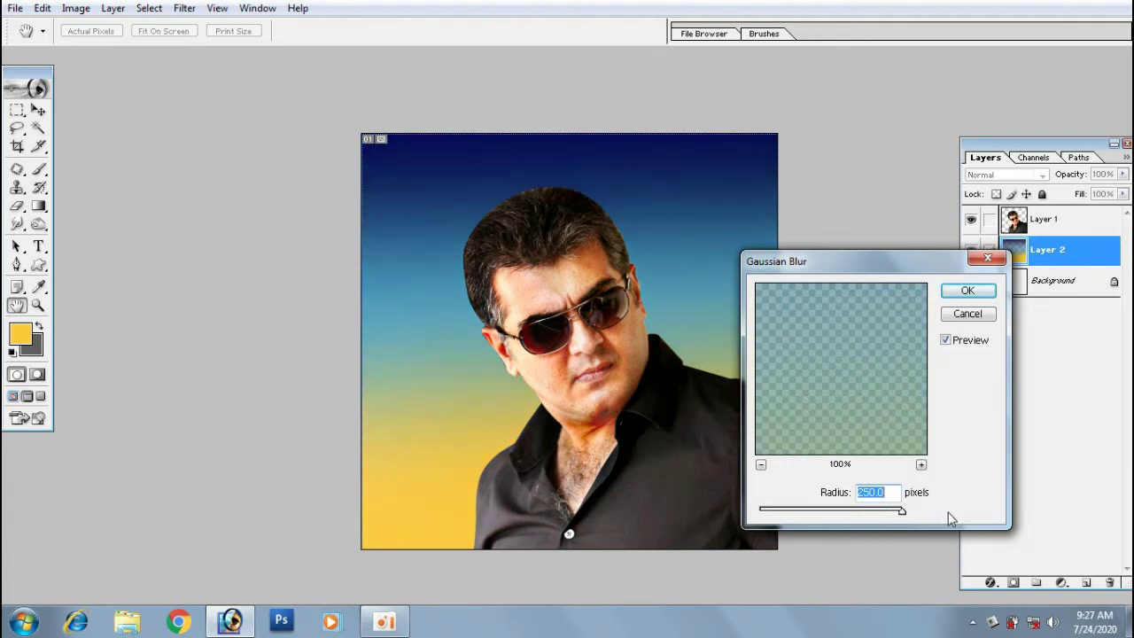
{"action": "left_click", "coordinate": [968, 291]}
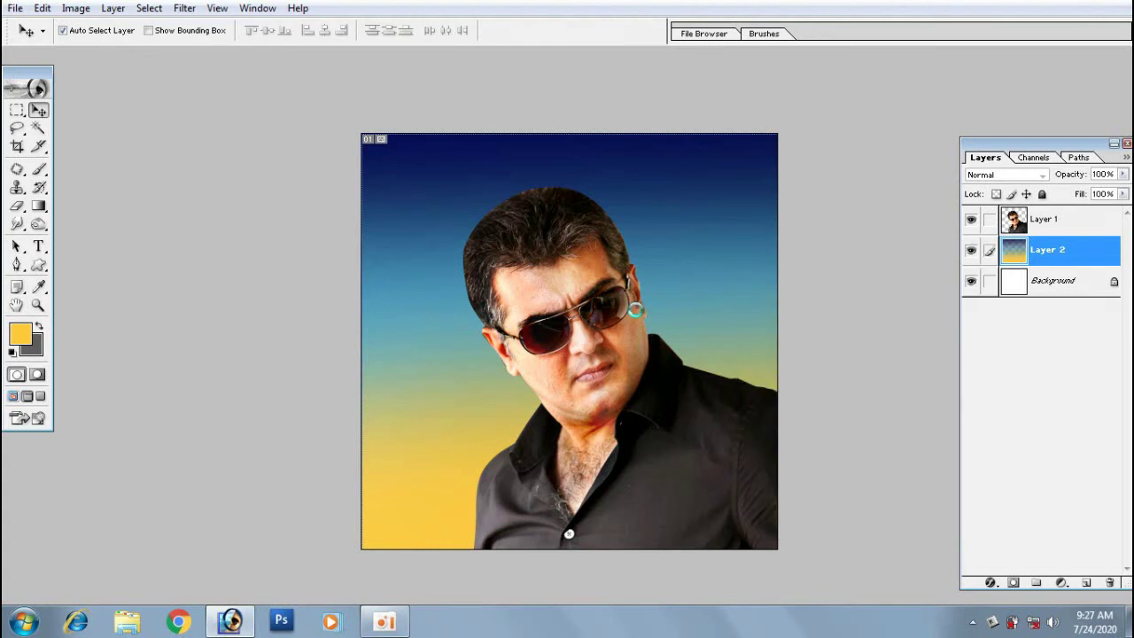
- Free-transform Layer 1 to about 123.8% and shift it right and down
{"action": "key", "text": "f"}
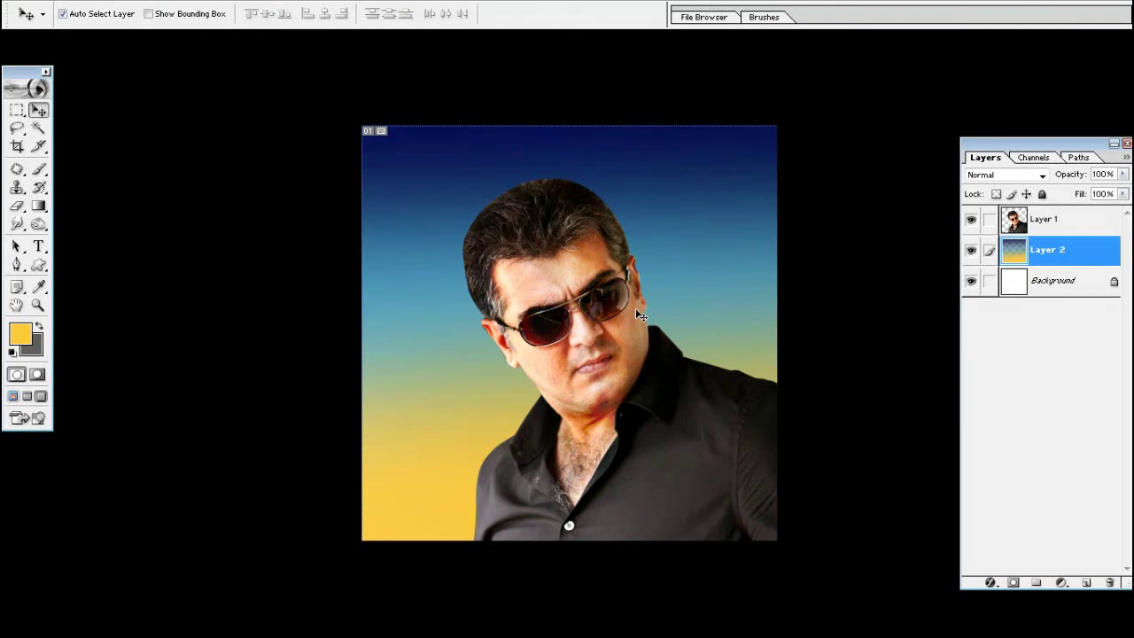
{"action": "left_click", "coordinate": [595, 298]}
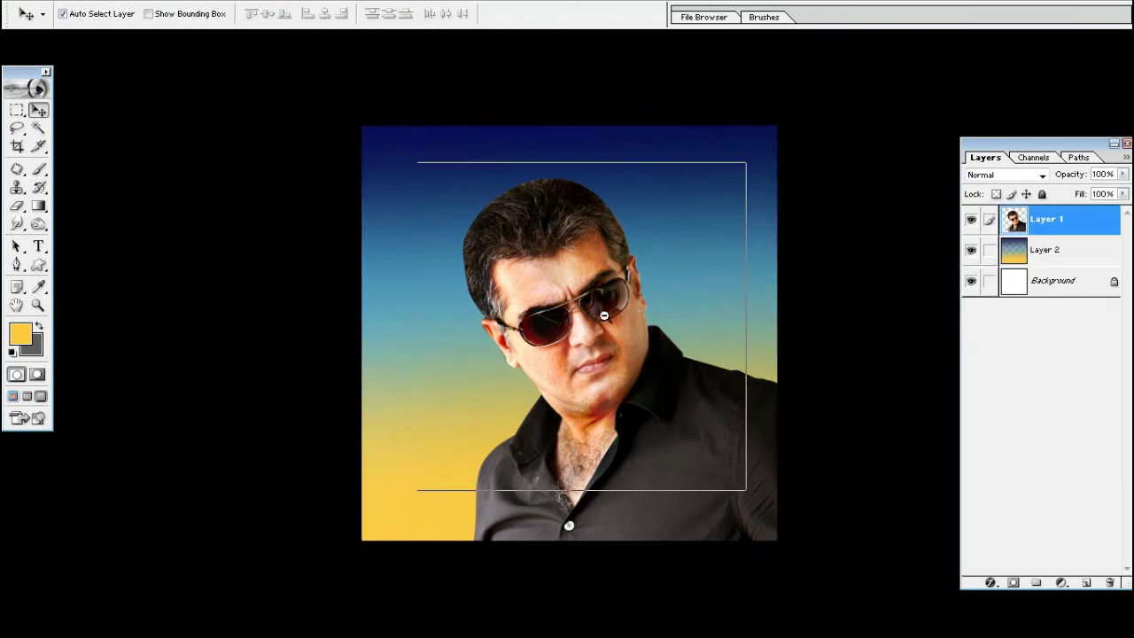
{"action": "key", "text": "ctrl+minus"}
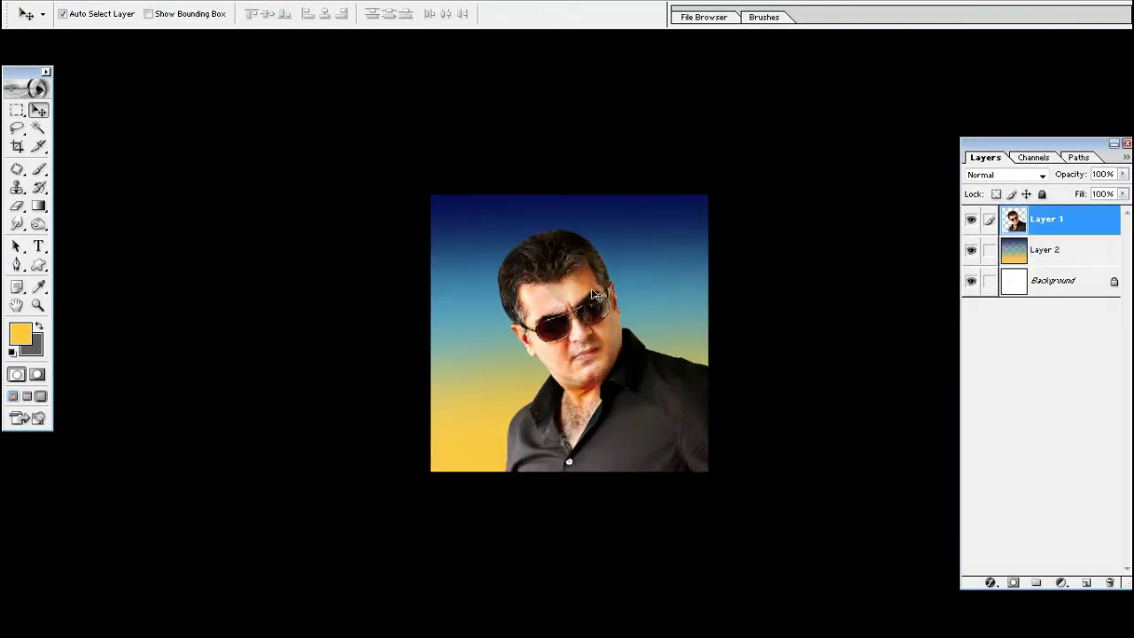
{"action": "key", "text": "ctrl+plus"}
{"action": "key", "text": "ctrl+plus"}
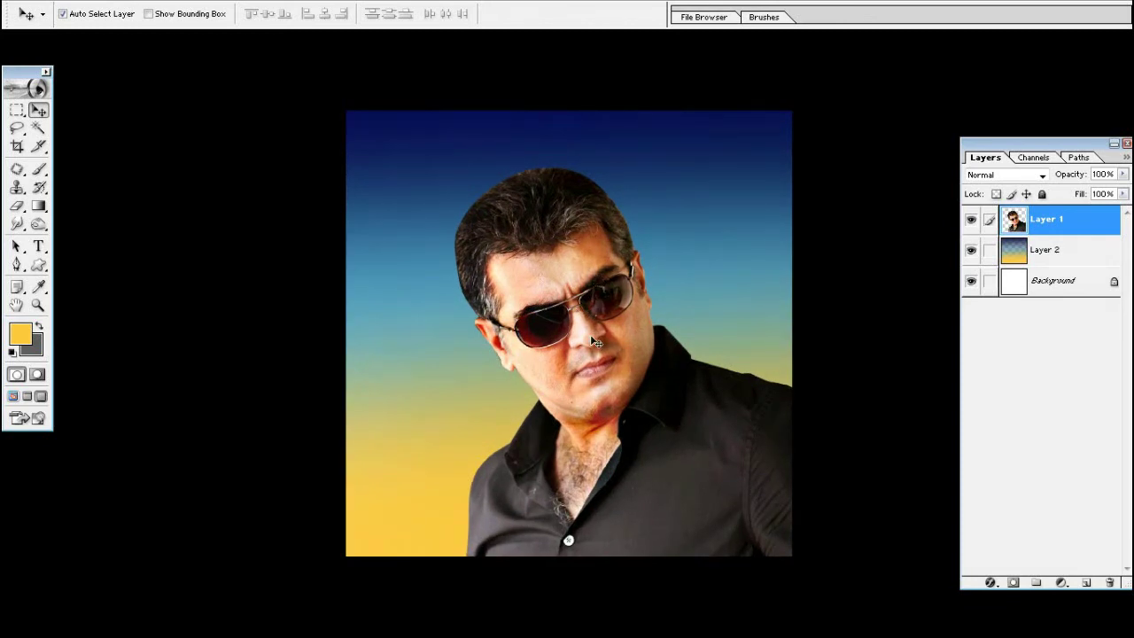
{"action": "key", "text": "ctrl+t"}
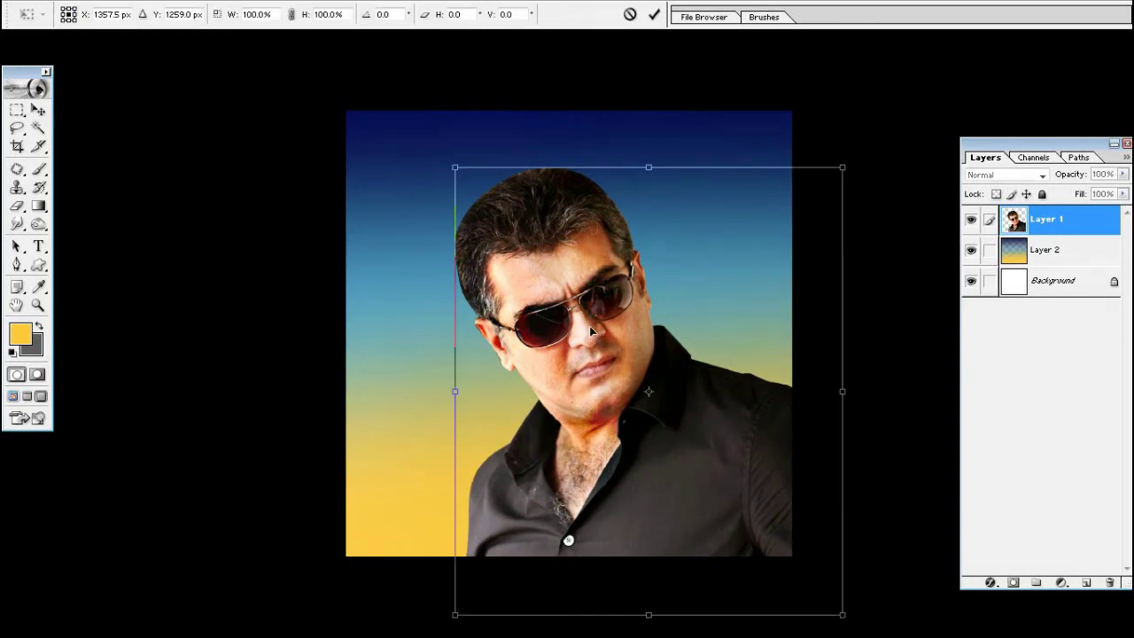
{"action": "left_click_drag", "start_coordinate": [842, 166], "coordinate": [889, 117]}
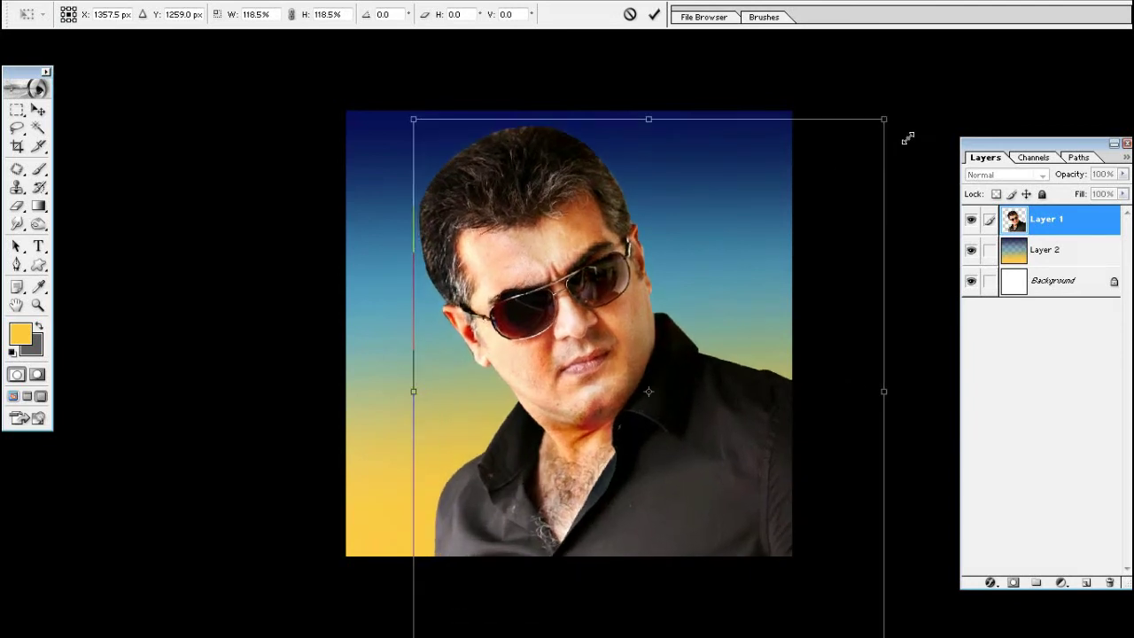
{"action": "left_click_drag", "start_coordinate": [649, 278], "coordinate": [676, 314]}
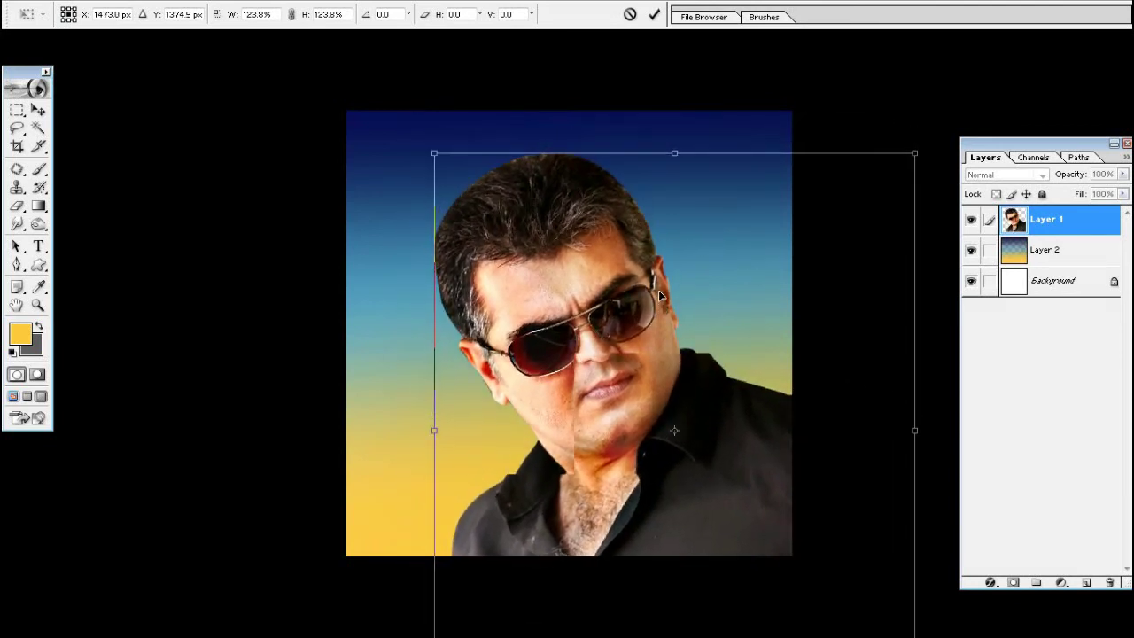
{"action": "key", "text": "Return"}
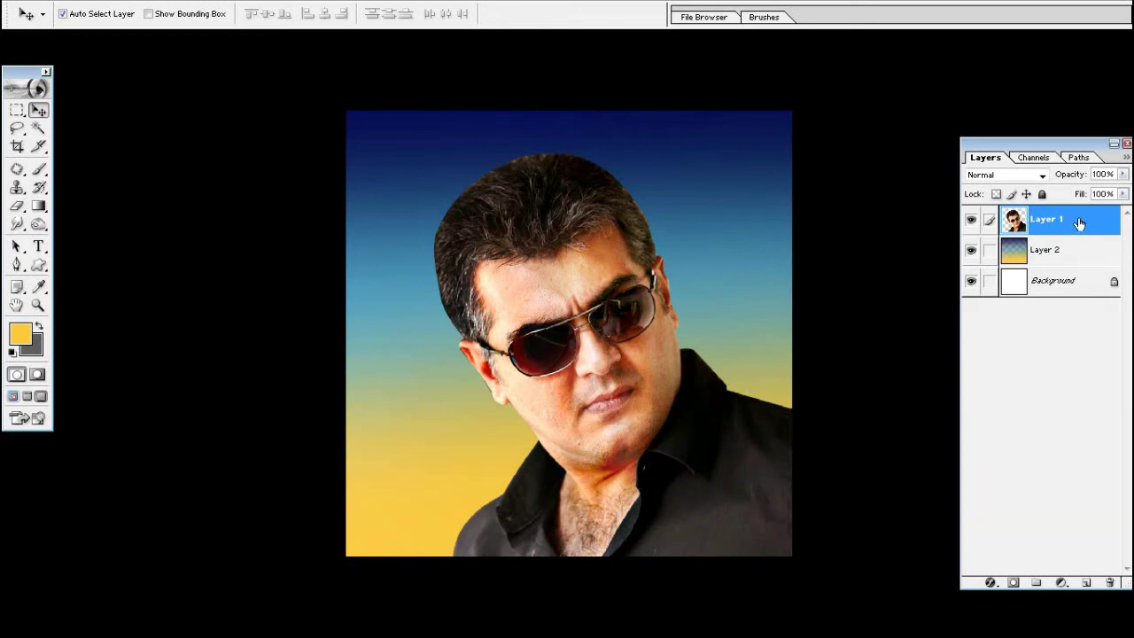
- Duplicate Layer 1 and set the copy's Hue/Saturation Lightness to -100
{"action": "right_click", "coordinate": [577, 257]}
{"action": "left_click", "coordinate": [589, 266]}
{"action": "key", "text": "ctrl+j"}
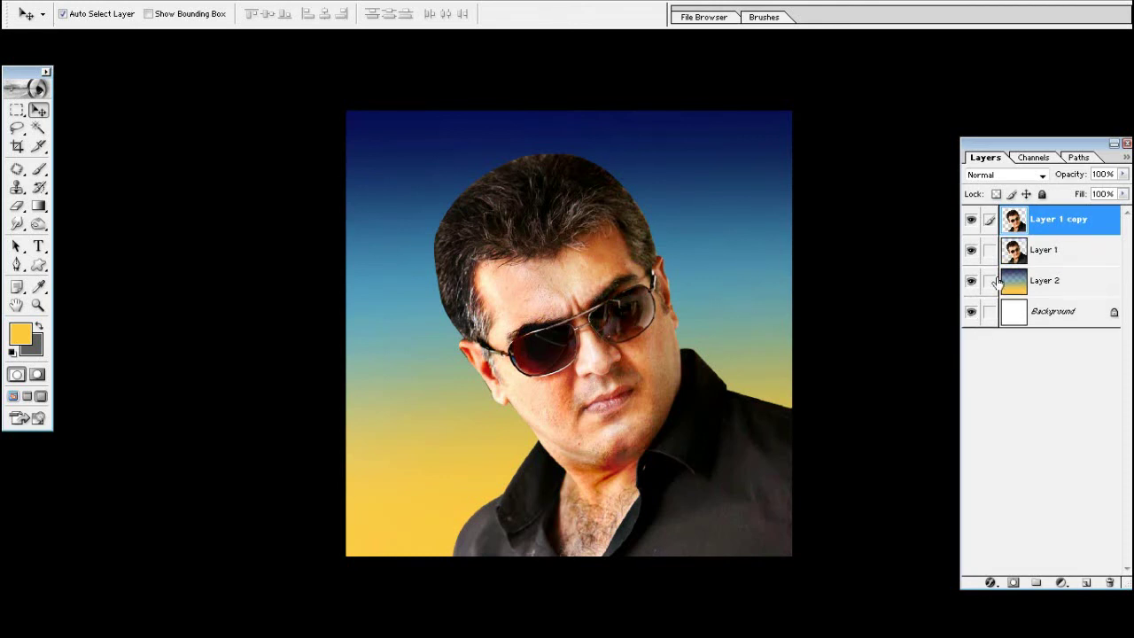
{"action": "left_click", "coordinate": [971, 219]}
{"action": "left_click", "coordinate": [971, 250]}
{"action": "key", "text": "ctrl+u"}
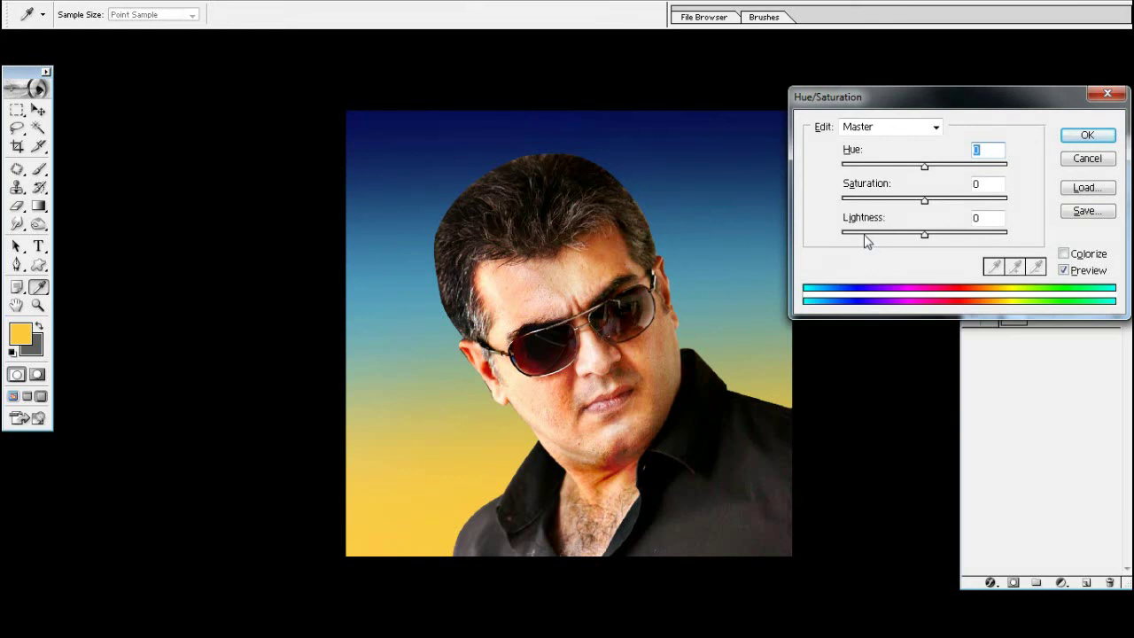
{"action": "left_click_drag", "start_coordinate": [868, 235], "coordinate": [798, 248]}
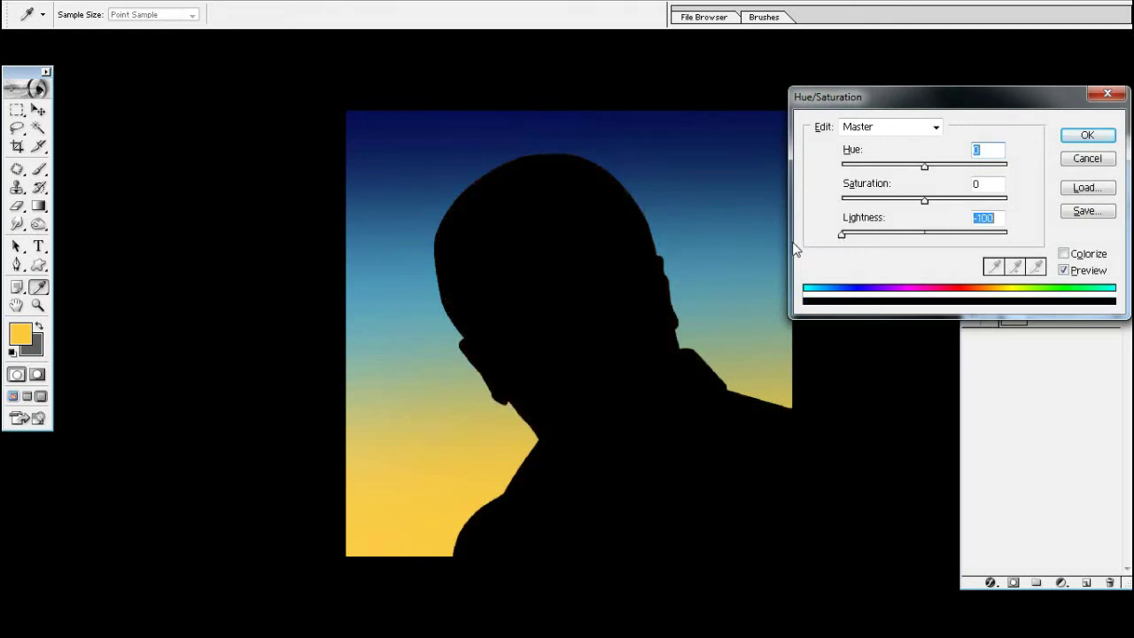
{"action": "left_click", "coordinate": [1089, 135]}
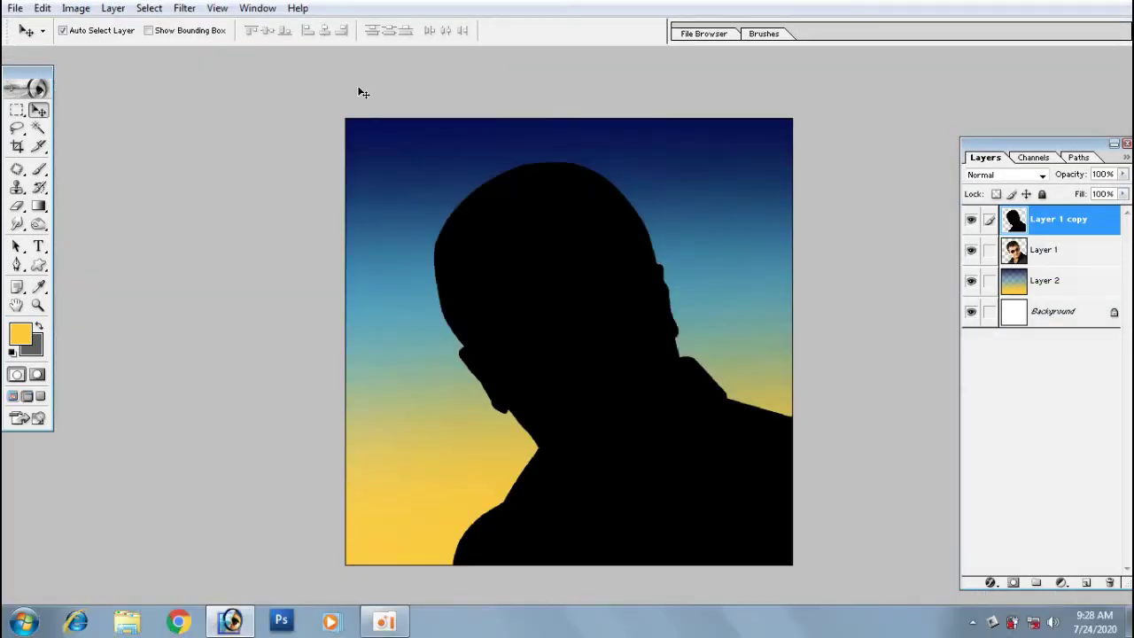
- Gaussian-blur the Layer 1 copy silhouette with a radius of about 80.3 pixels
{"action": "left_click", "coordinate": [185, 9]}
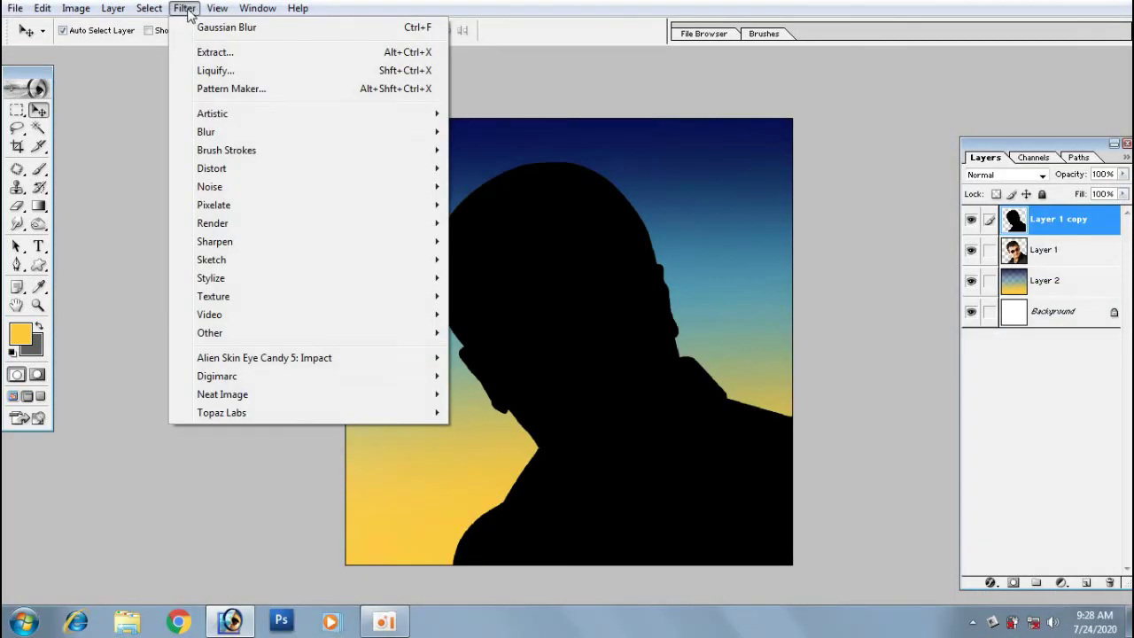
{"action": "mouse_move", "coordinate": [206, 133]}
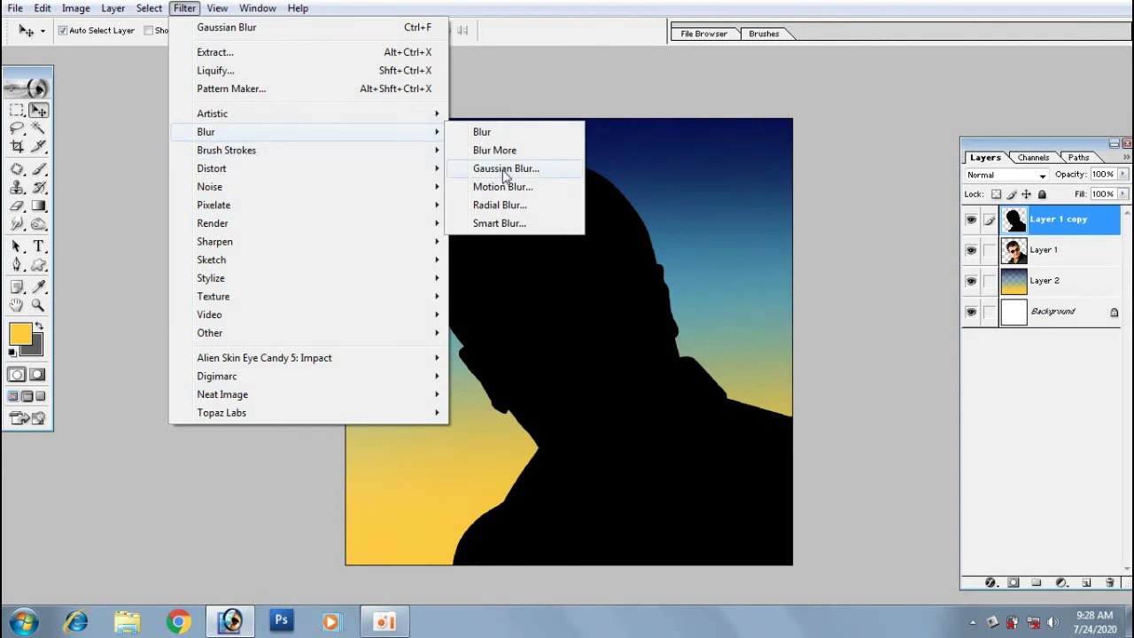
{"action": "left_click", "coordinate": [505, 169]}
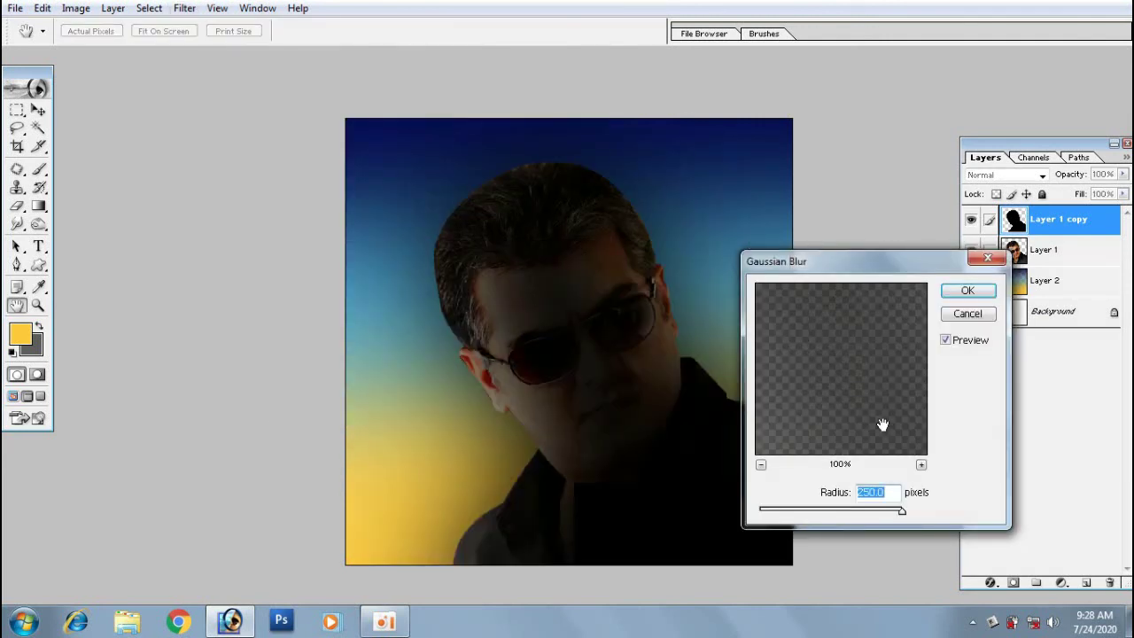
{"action": "left_click", "coordinate": [865, 512]}
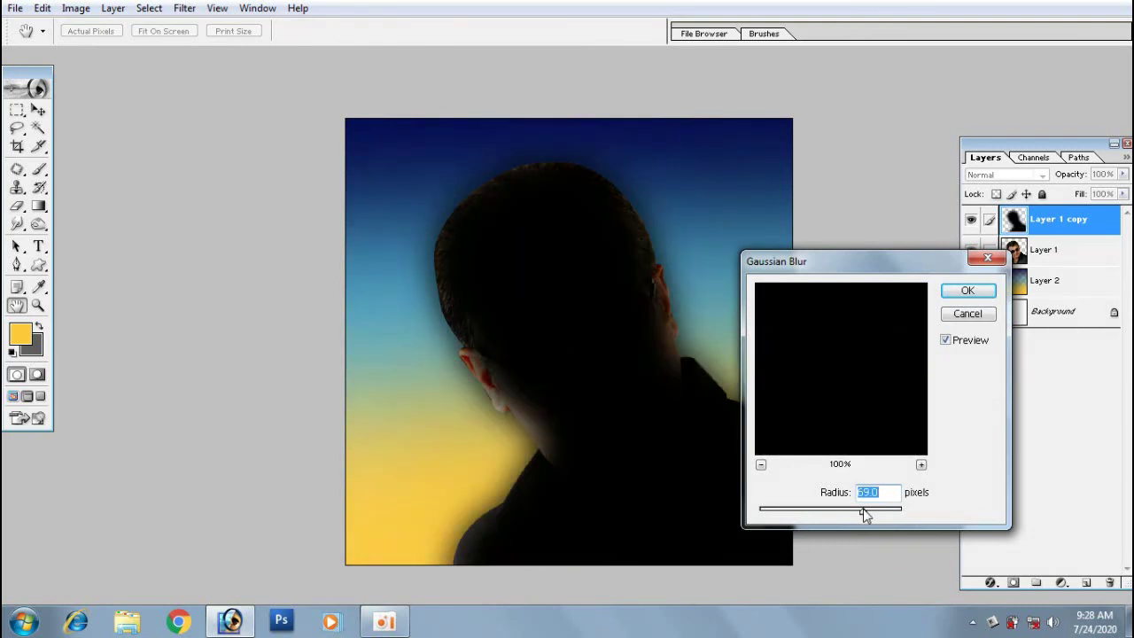
{"action": "left_click_drag", "start_coordinate": [865, 514], "coordinate": [881, 517]}
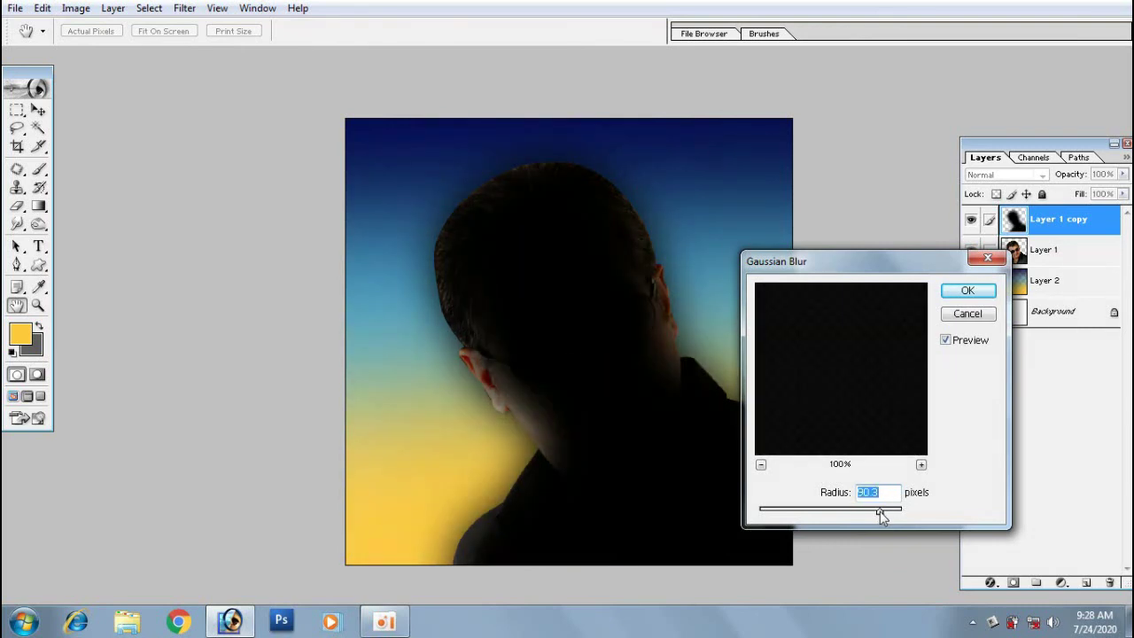
{"action": "left_click", "coordinate": [967, 290]}
{"action": "key", "text": "v"}
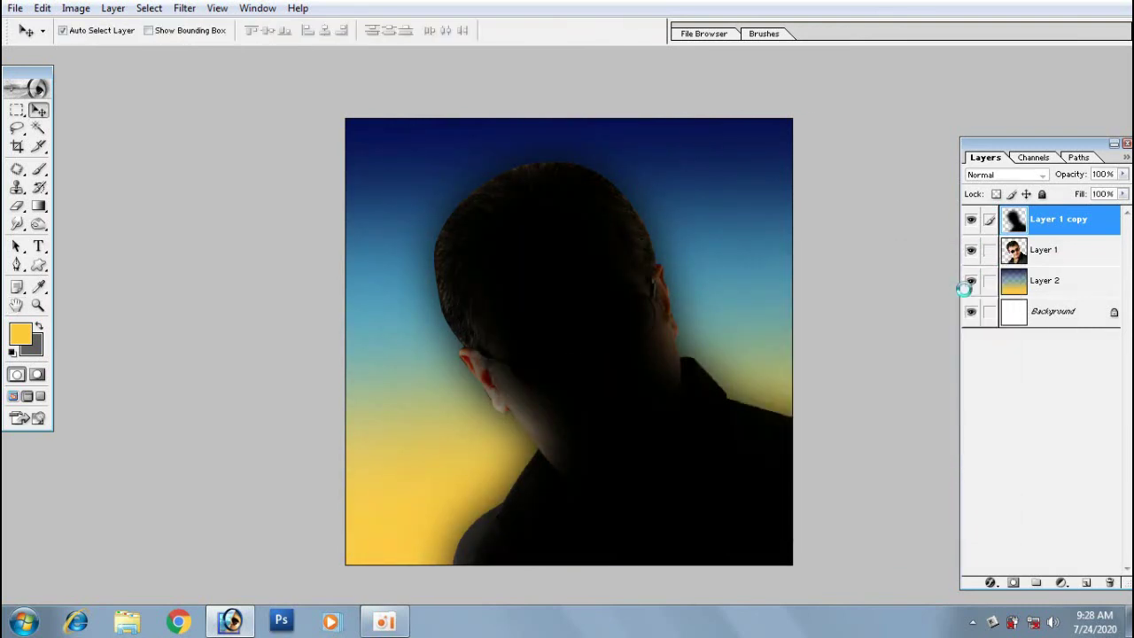
- Move Layer 1 copy beneath the Layer 1 portrait in the Layers panel
{"action": "left_click", "coordinate": [1062, 253]}
{"action": "left_click", "coordinate": [1053, 228]}
{"action": "left_click_drag", "start_coordinate": [1053, 227], "coordinate": [1055, 217]}
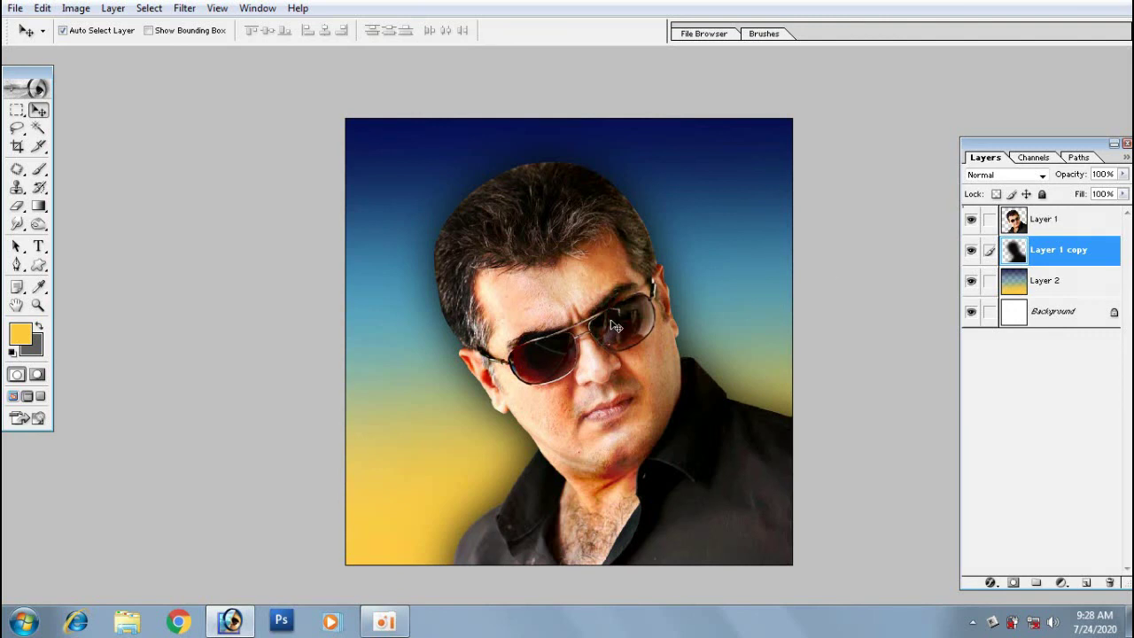
- Zoom in and out in full-screen view to inspect the dark halo around the man
{"action": "key", "text": "ctrl+minus"}
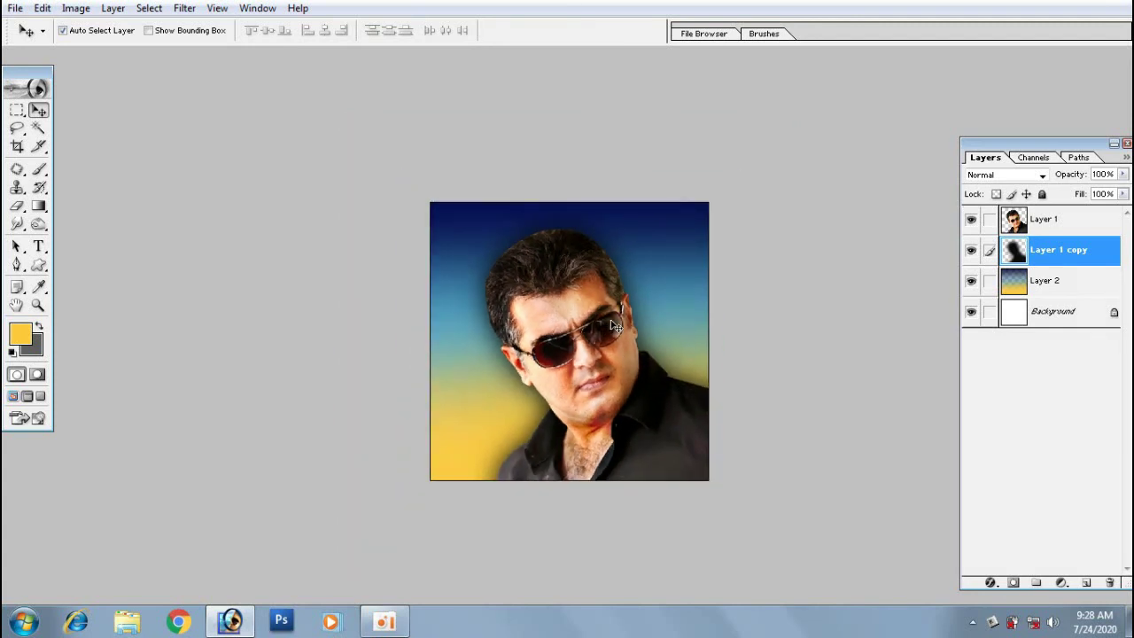
{"action": "key", "text": "ctrl+plus"}
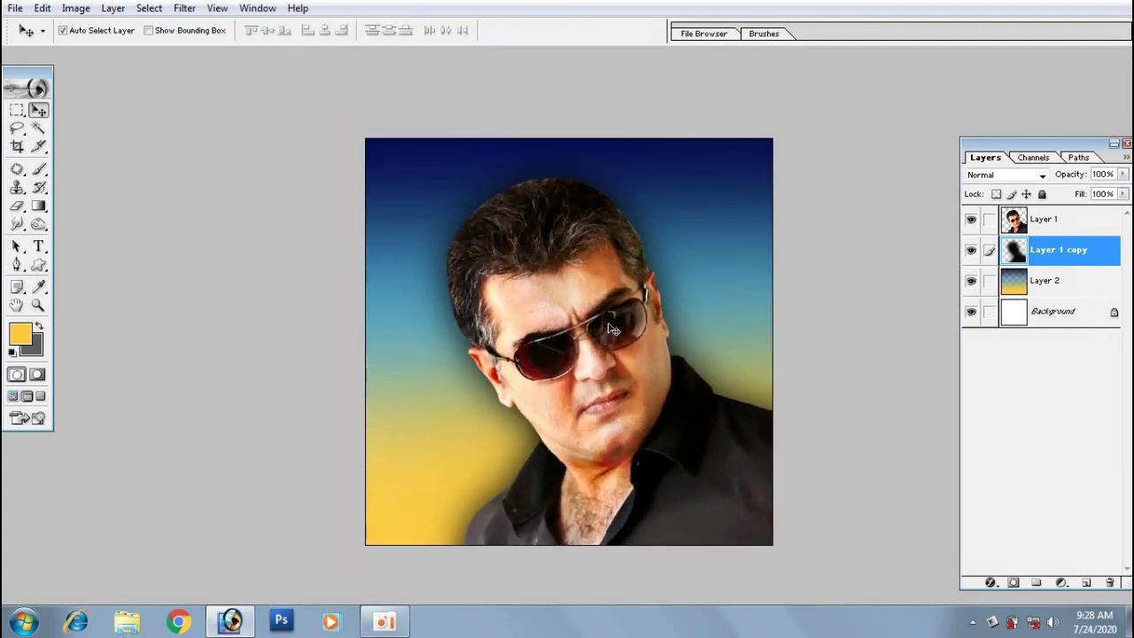
{"action": "key", "text": "f"}
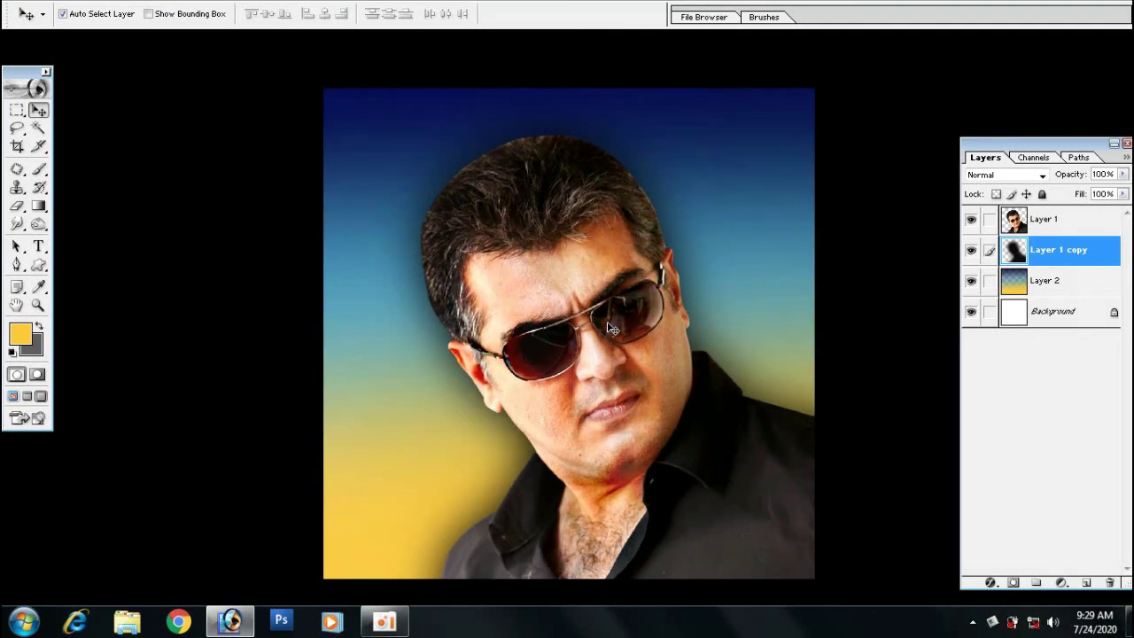
{"action": "key", "text": "ctrl+plus"}
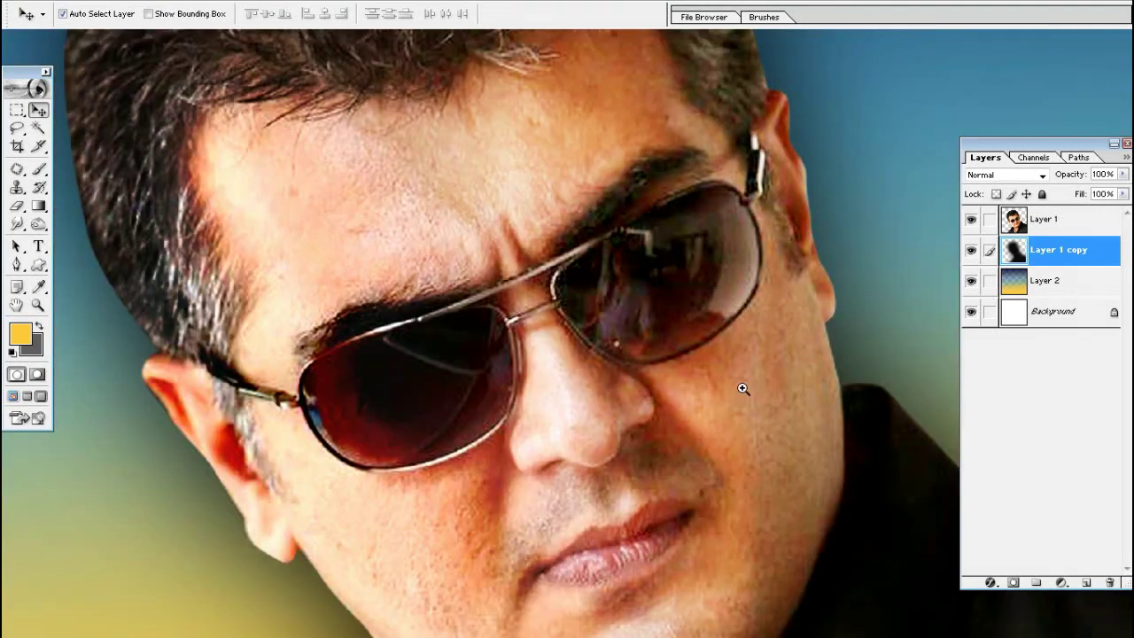
{"action": "left_click", "coordinate": [521, 290], "text": "alt"}
{"action": "left_click", "coordinate": [521, 288], "text": "alt"}
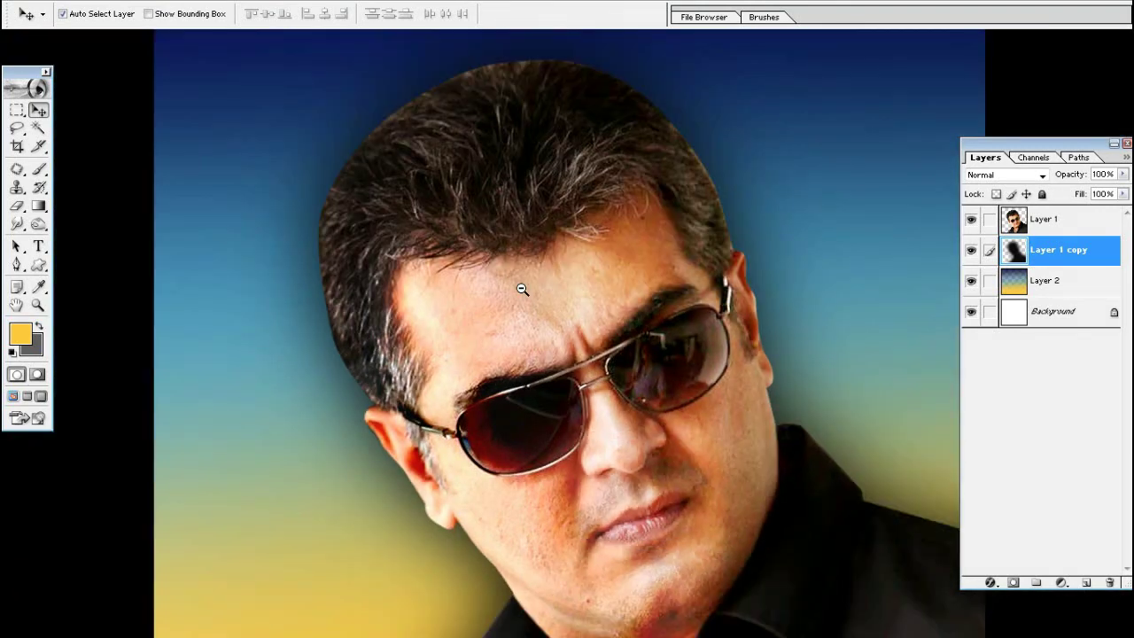